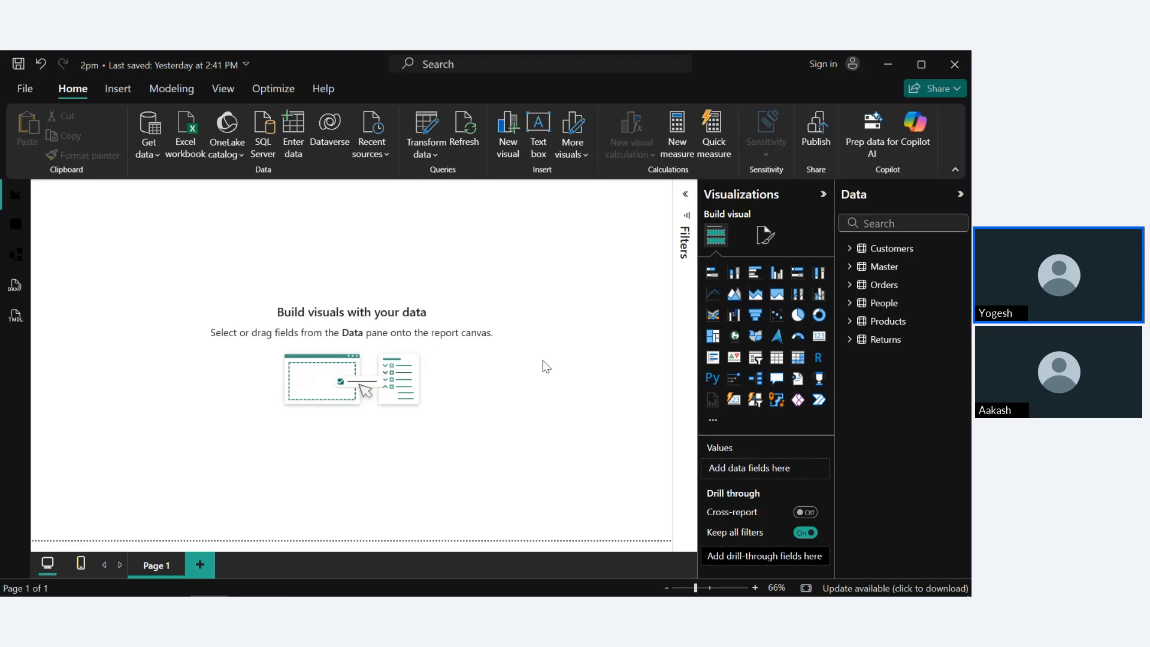
Open the model's relationship diagram and collapse the Properties and Data panes to show all the tables.
left_click(9, 264)
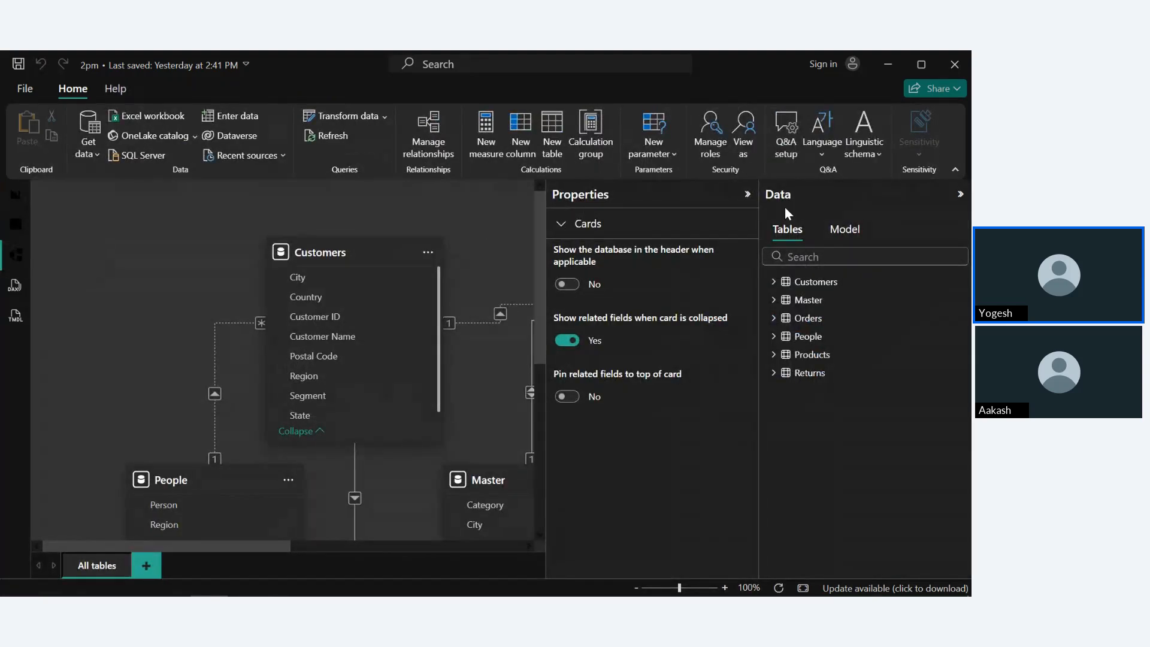
left_click(747, 194)
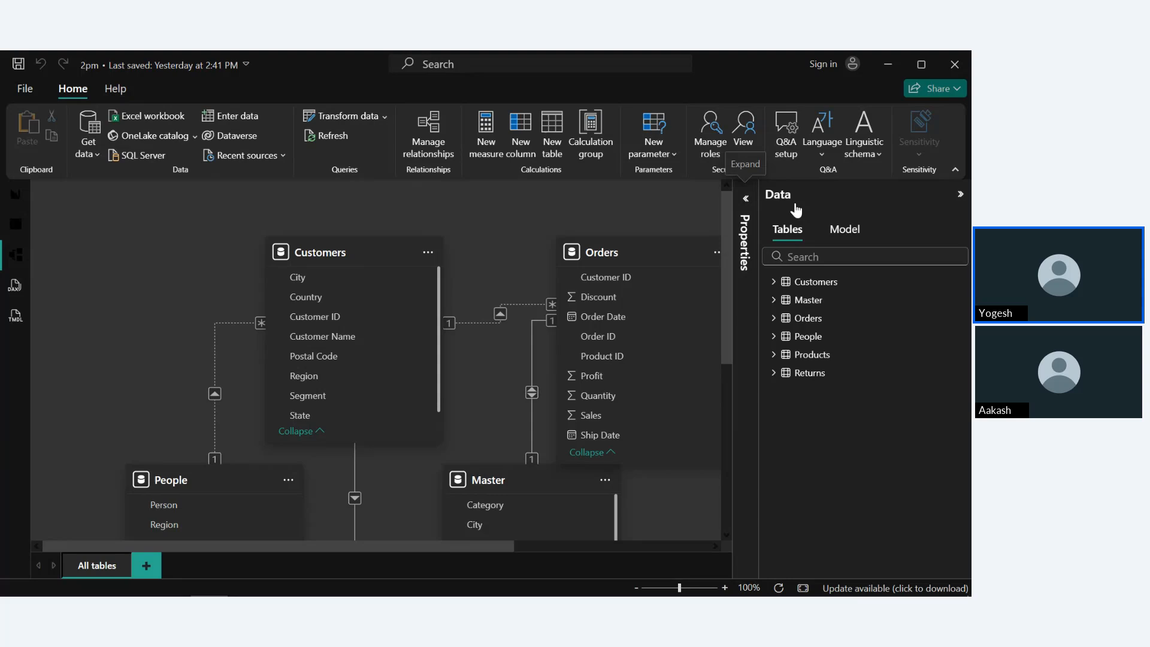
left_click(960, 194)
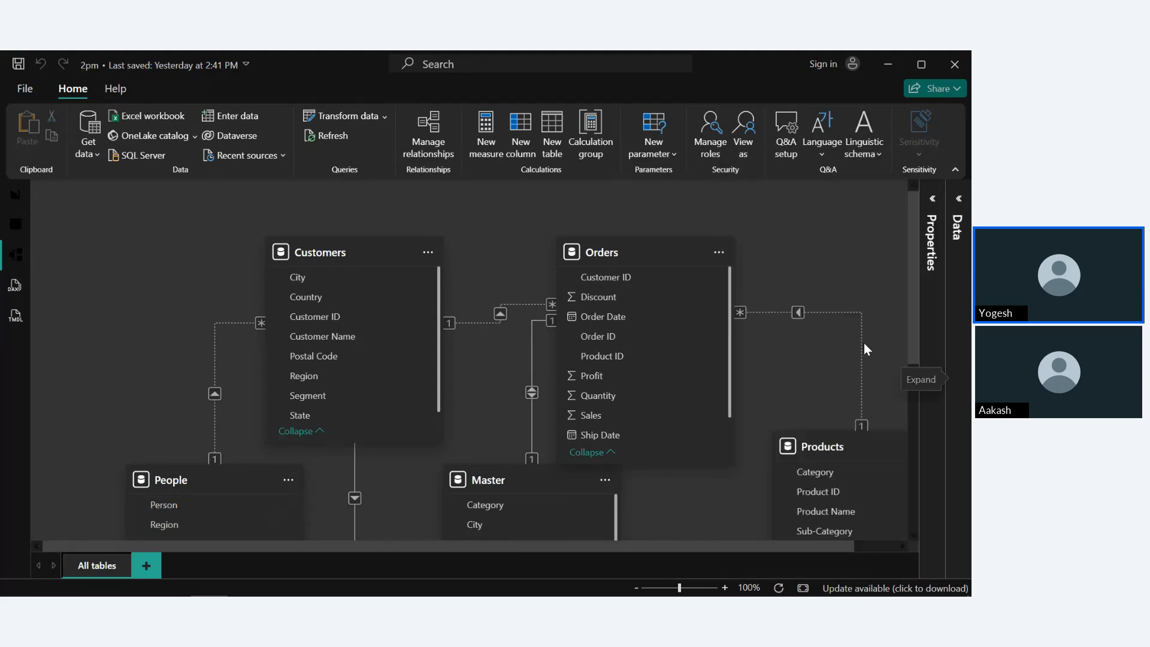
scroll(792, 462, "down", 5)
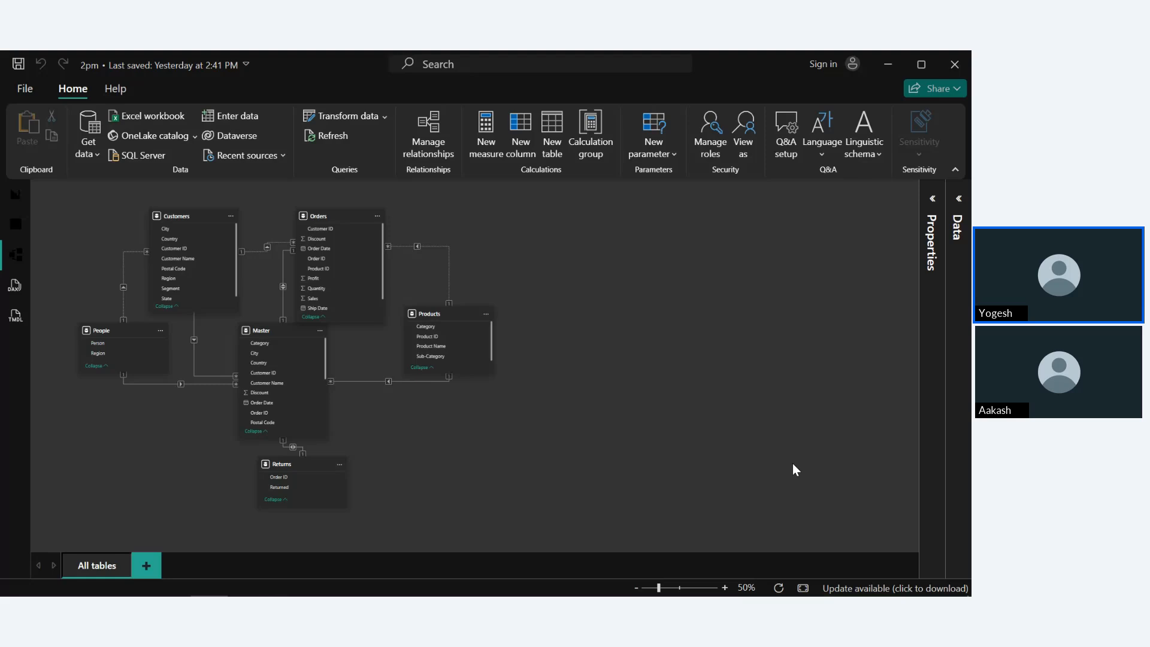
Delete the relationships between Master and Products, Orders and Products, Customers and Orders, and Master and Orders.
right_click(364, 380)
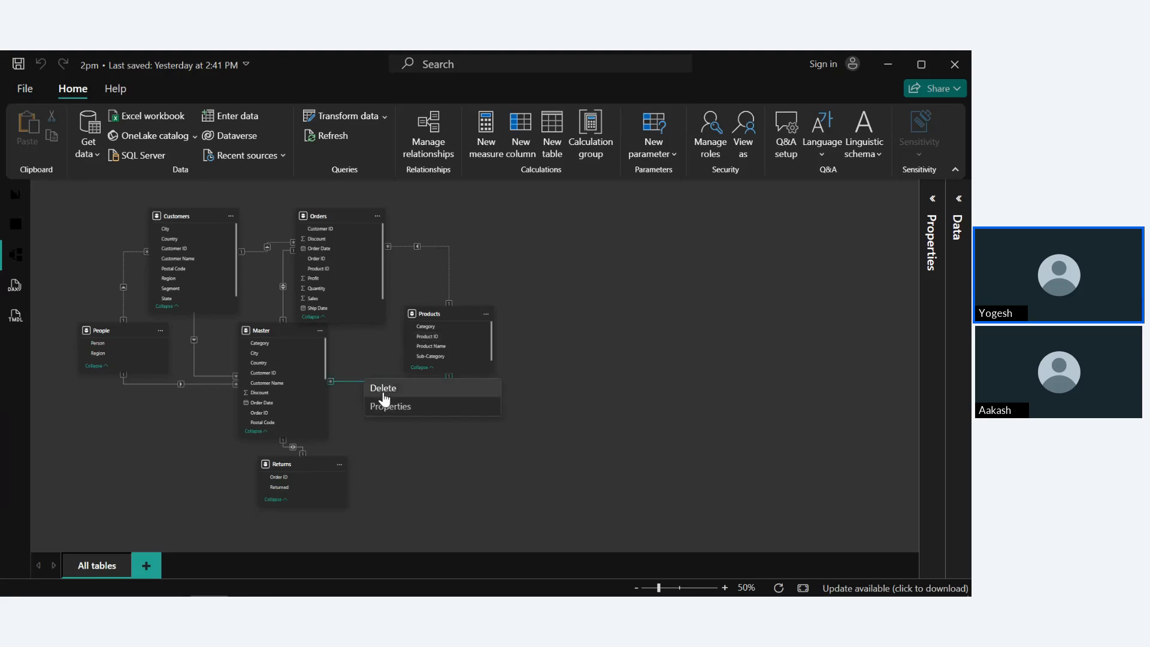
left_click(384, 393)
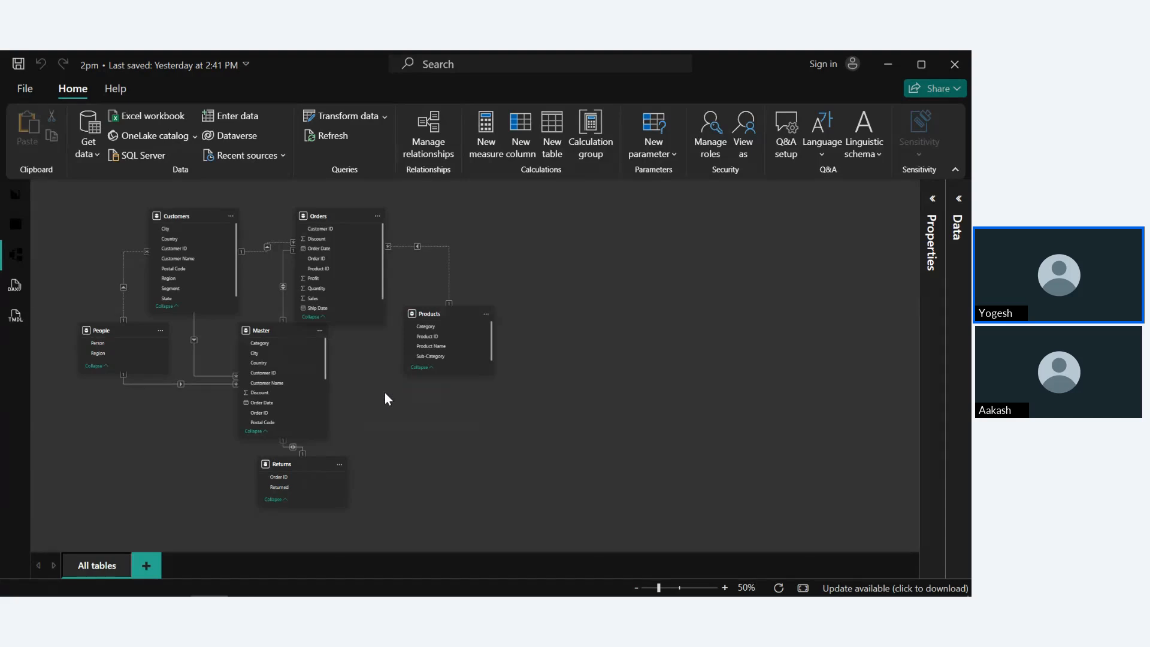
right_click(440, 244)
left_click(465, 257)
right_click(262, 249)
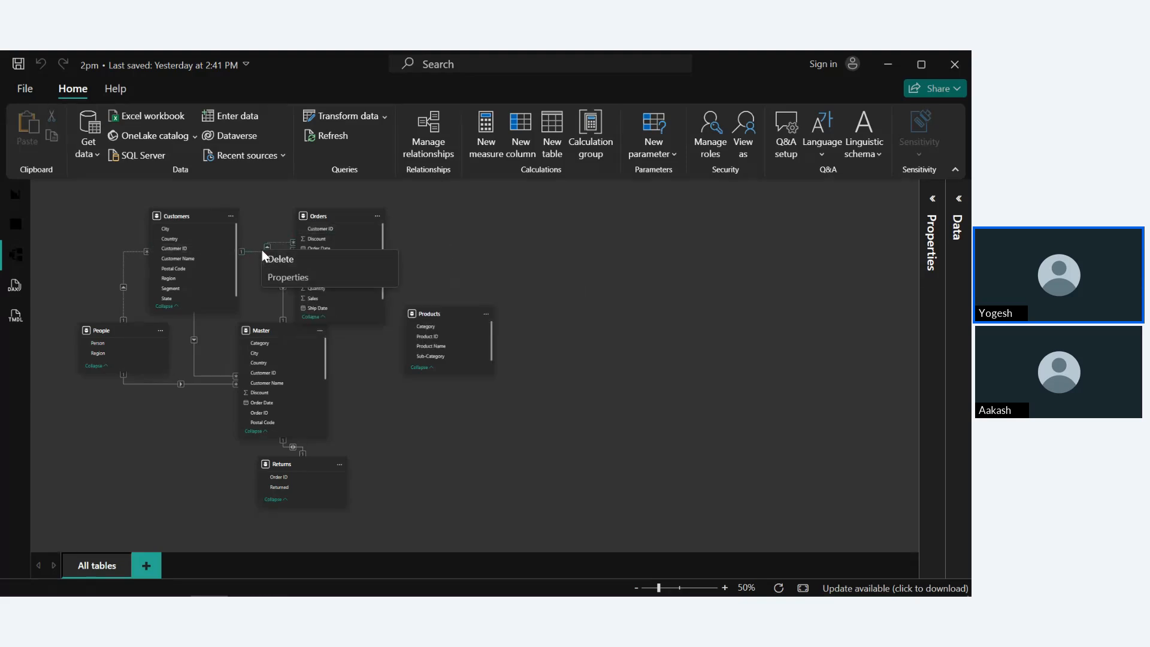
left_click(293, 262)
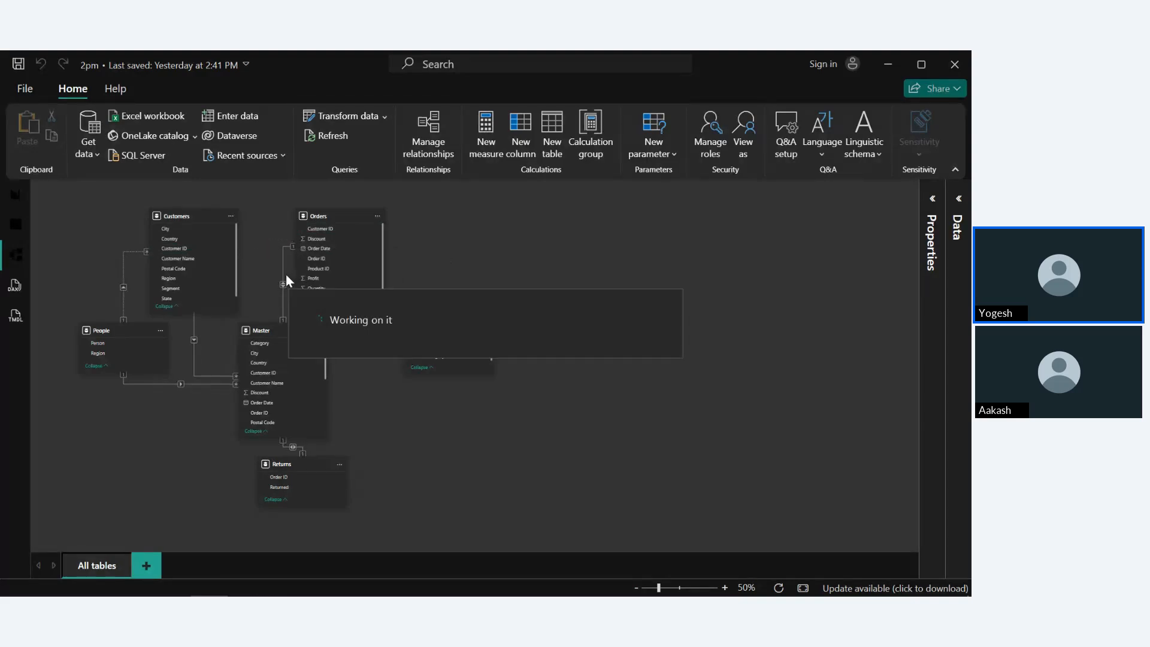
right_click(282, 278)
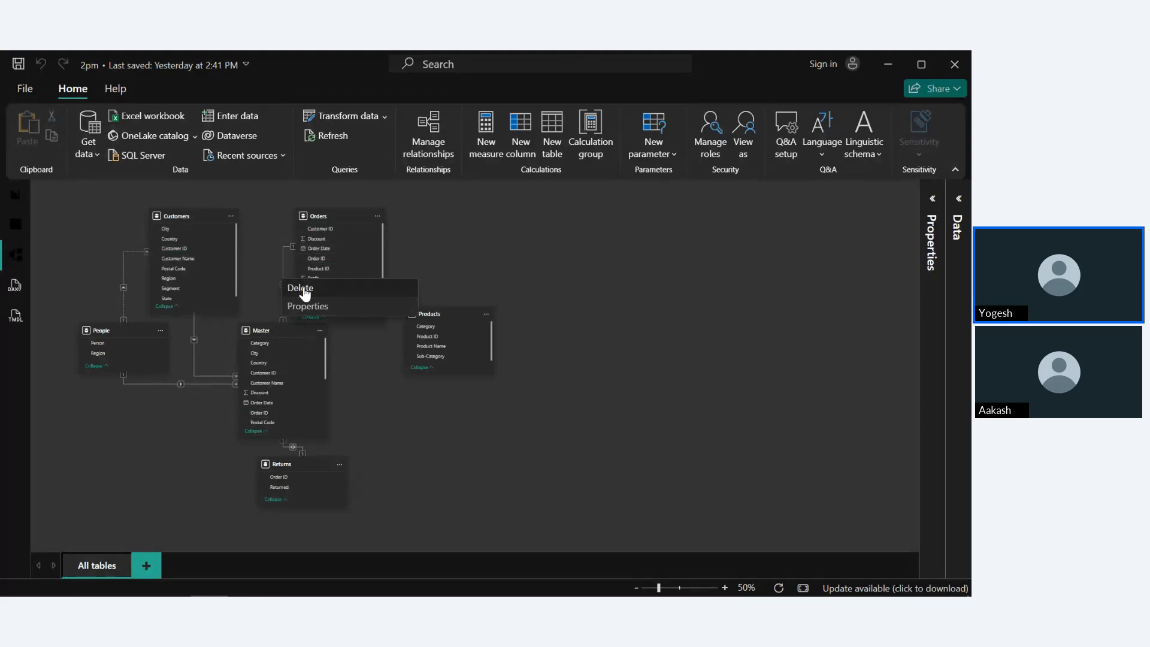
left_click(293, 289)
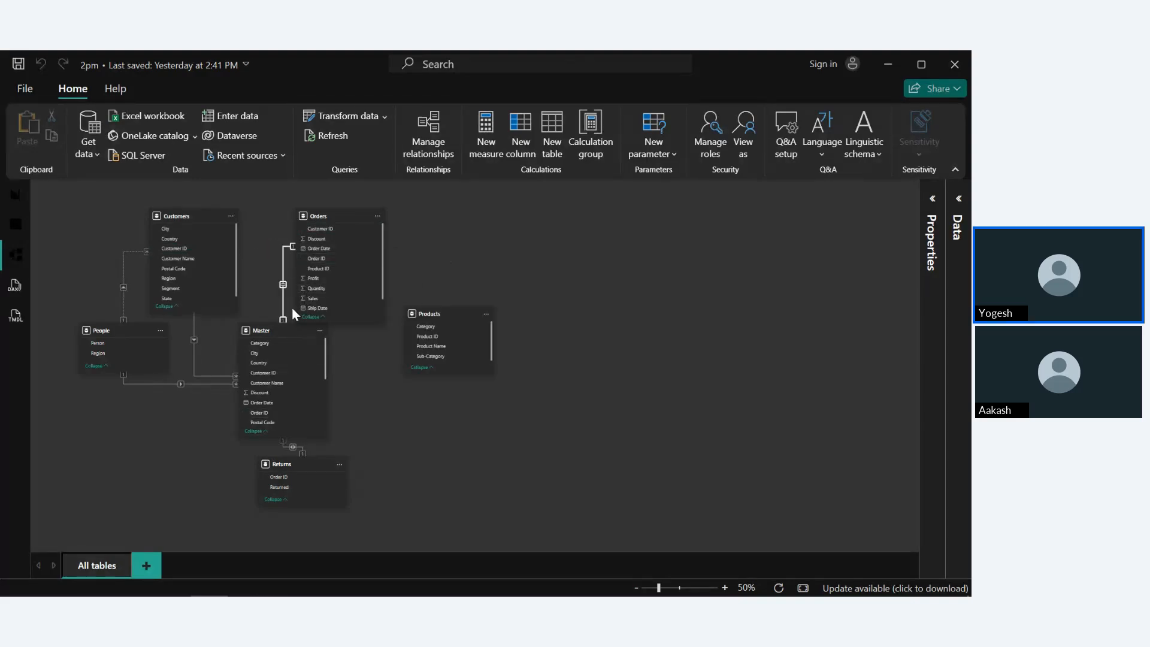
Delete the relationships between Master and Returns, People and Master, Customers and Master, and People and Customers.
right_click(293, 447)
left_click(332, 455)
right_click(168, 385)
left_click(203, 396)
right_click(193, 350)
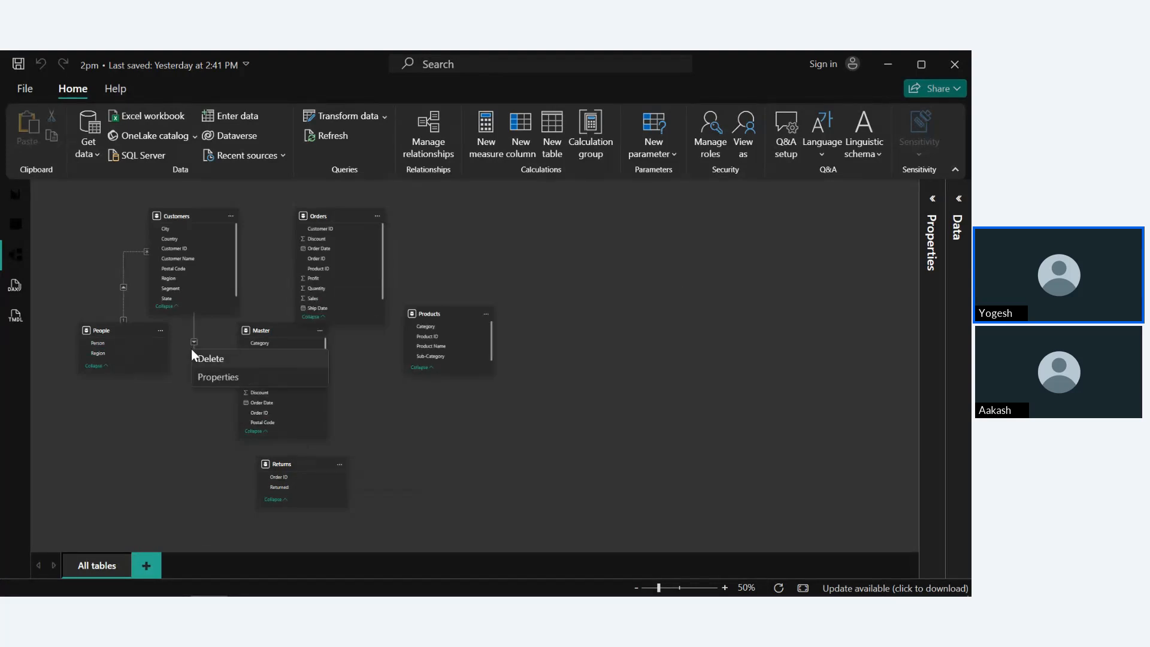
left_click(227, 361)
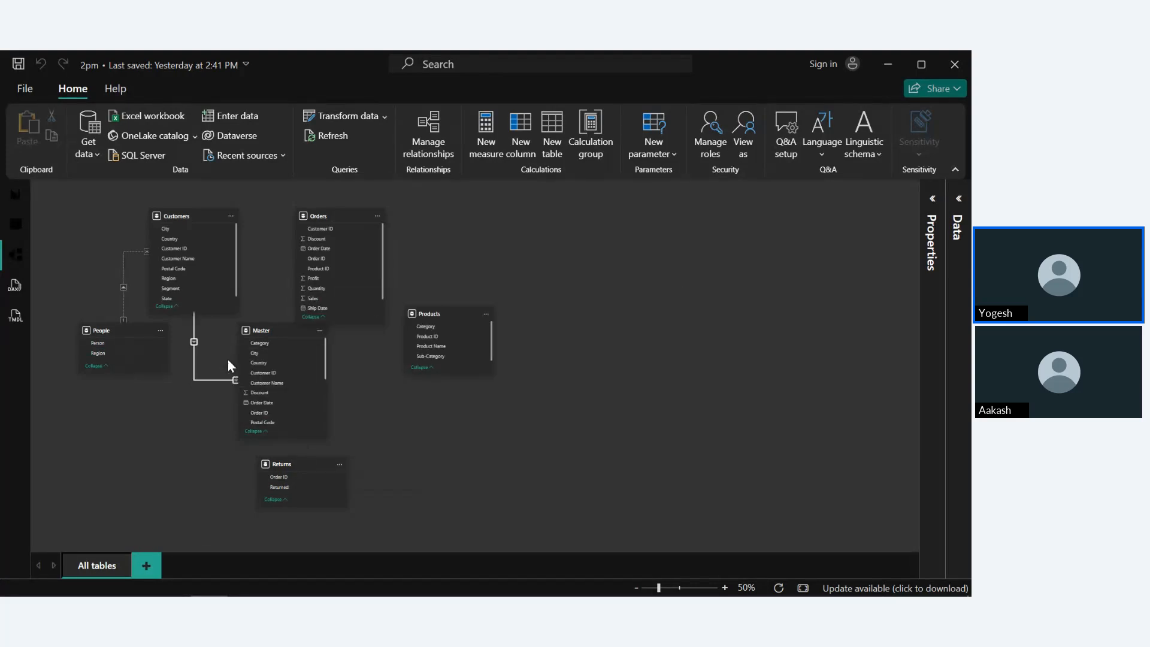
right_click(123, 251)
left_click(137, 262)
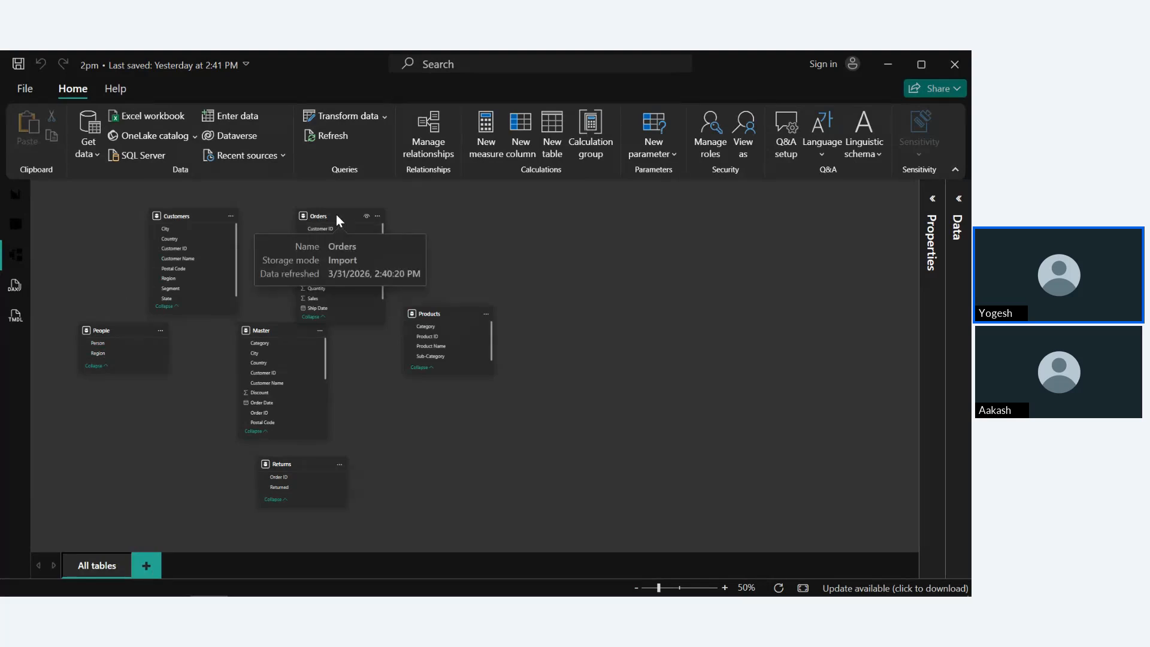
Spread out the Orders, Products, Master, Customers and People tables around the middle of the diagram.
left_click_drag(336, 214, 376, 214)
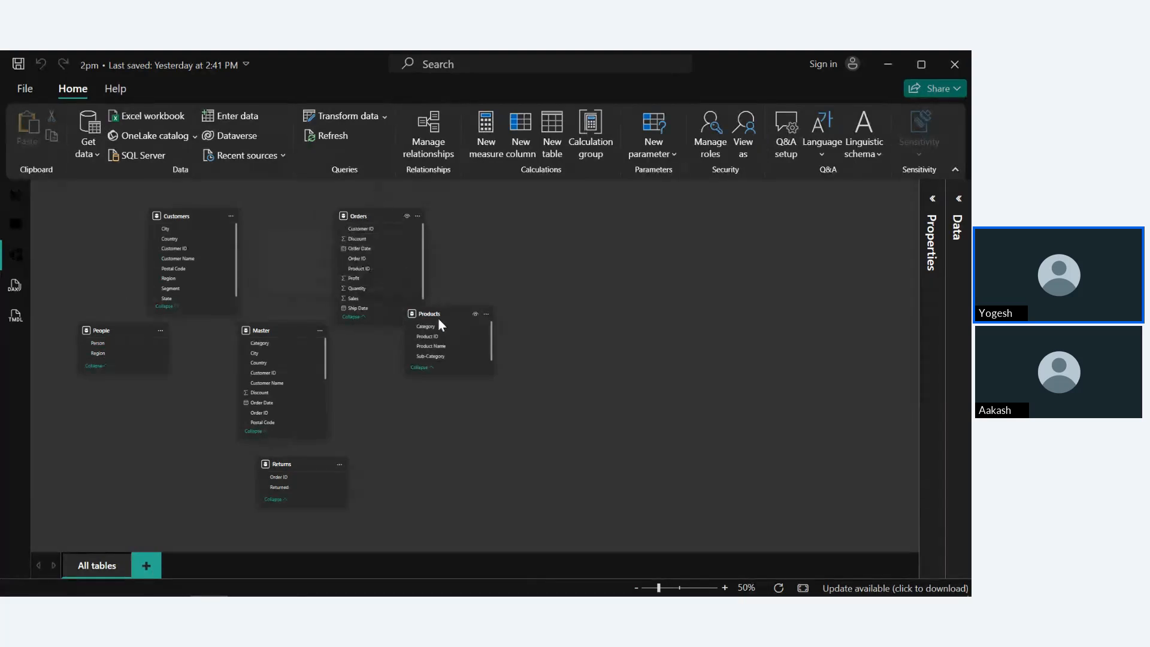
left_click_drag(458, 320, 630, 363)
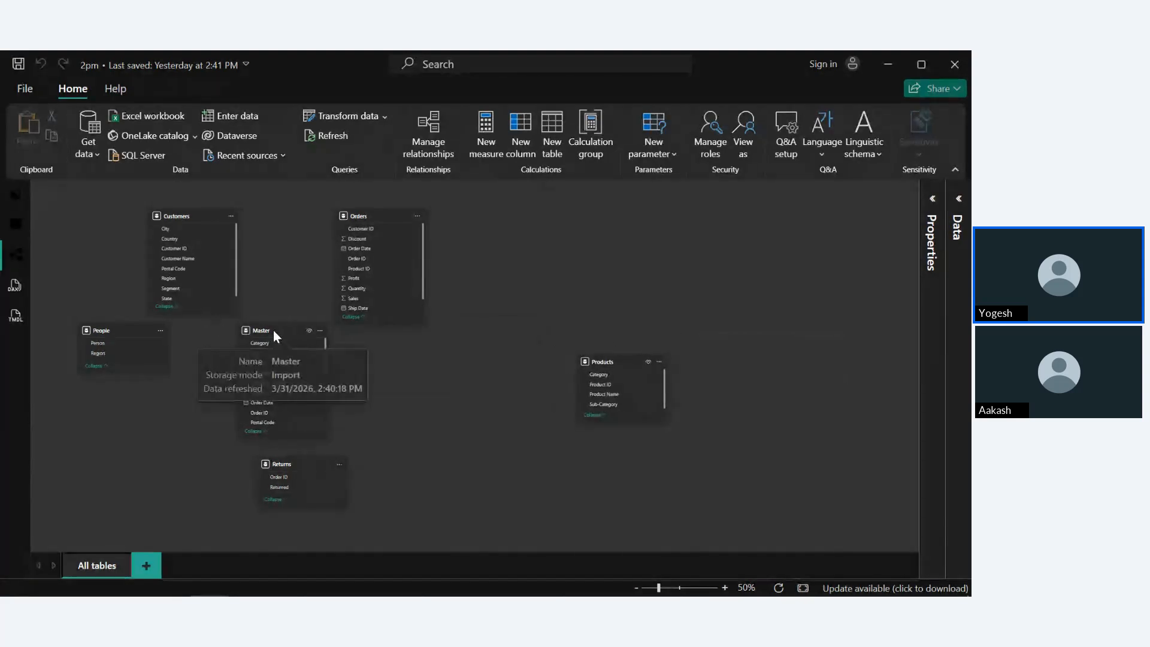
left_click_drag(273, 329, 472, 403)
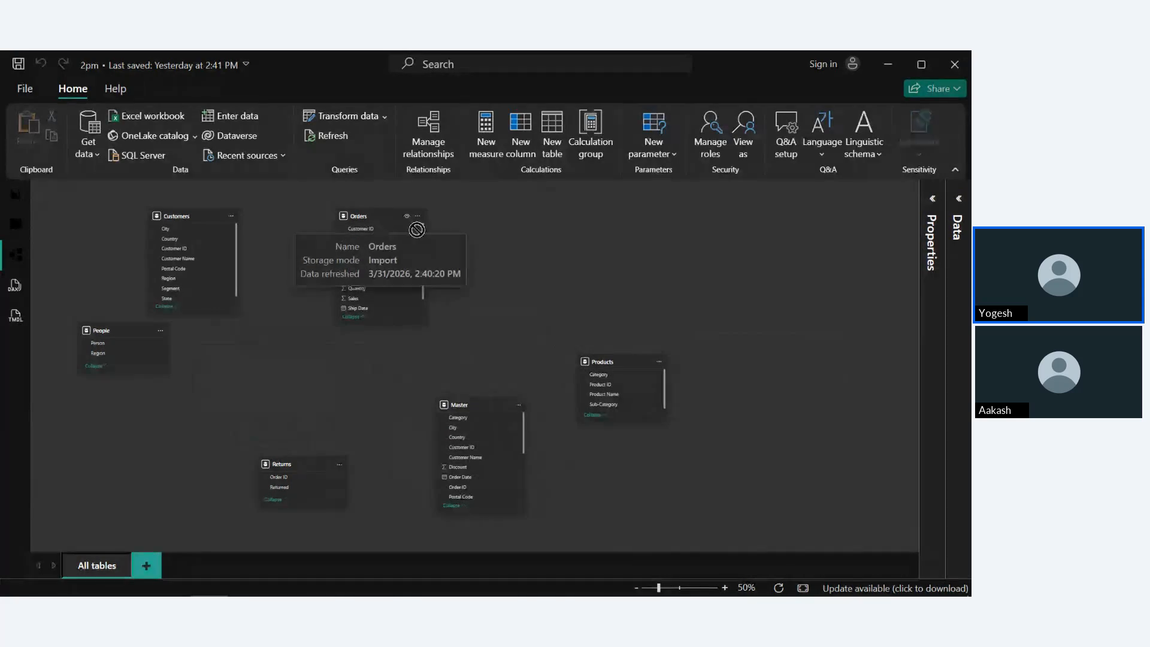
left_click_drag(417, 229, 552, 238)
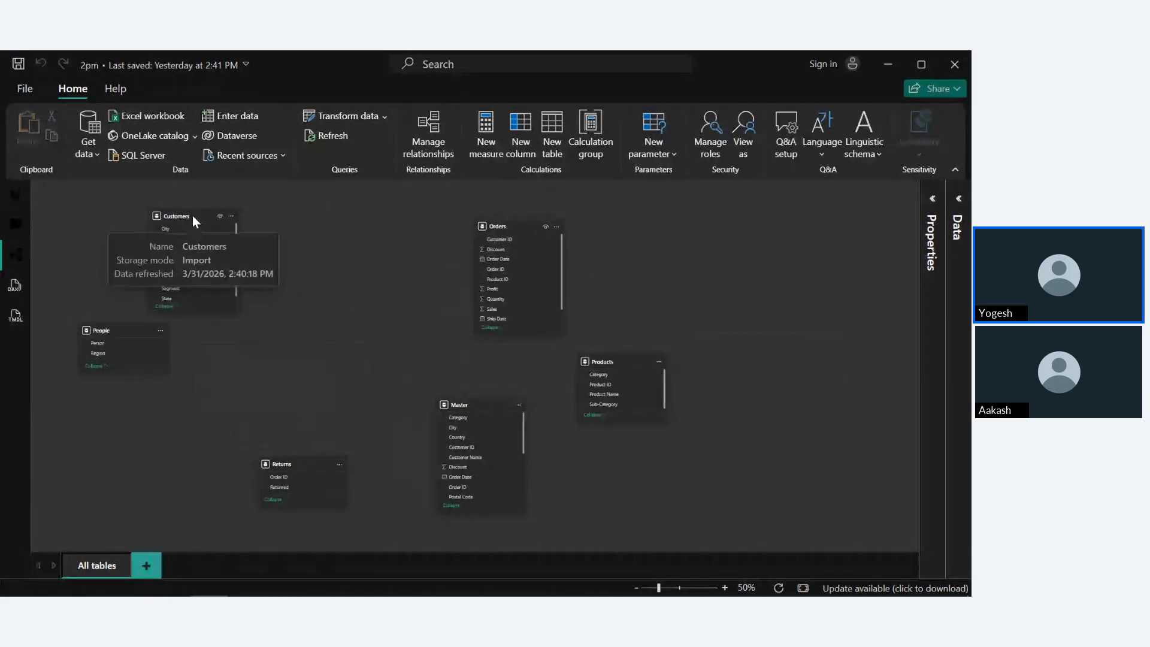
left_click_drag(192, 215, 400, 237)
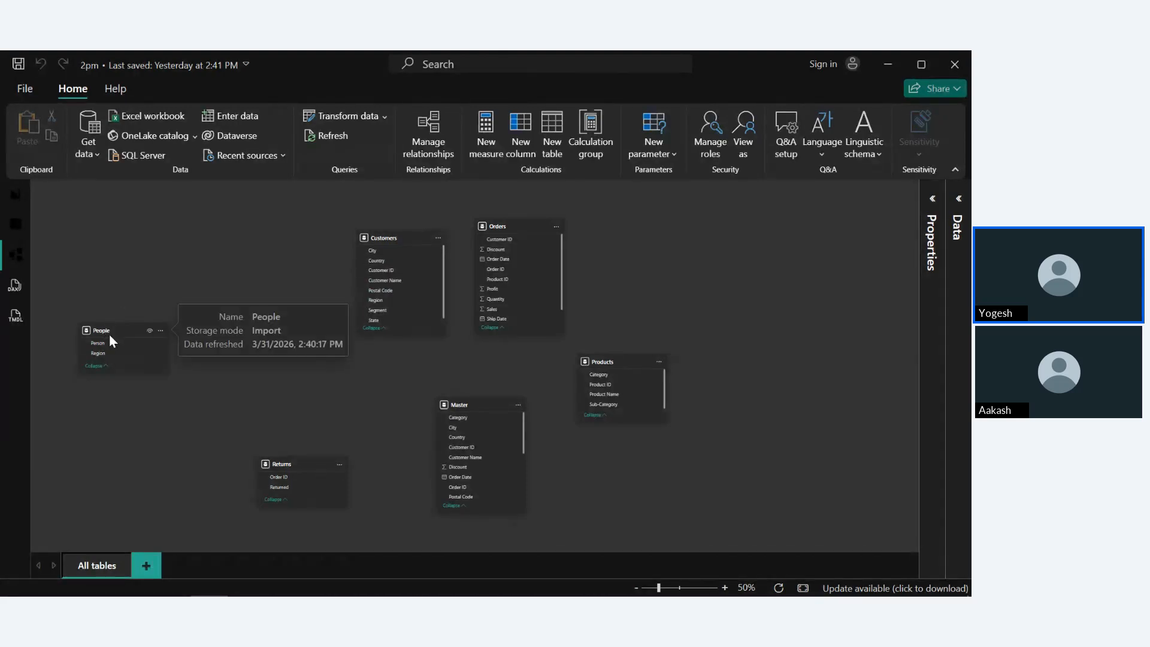
left_click_drag(110, 337, 330, 389)
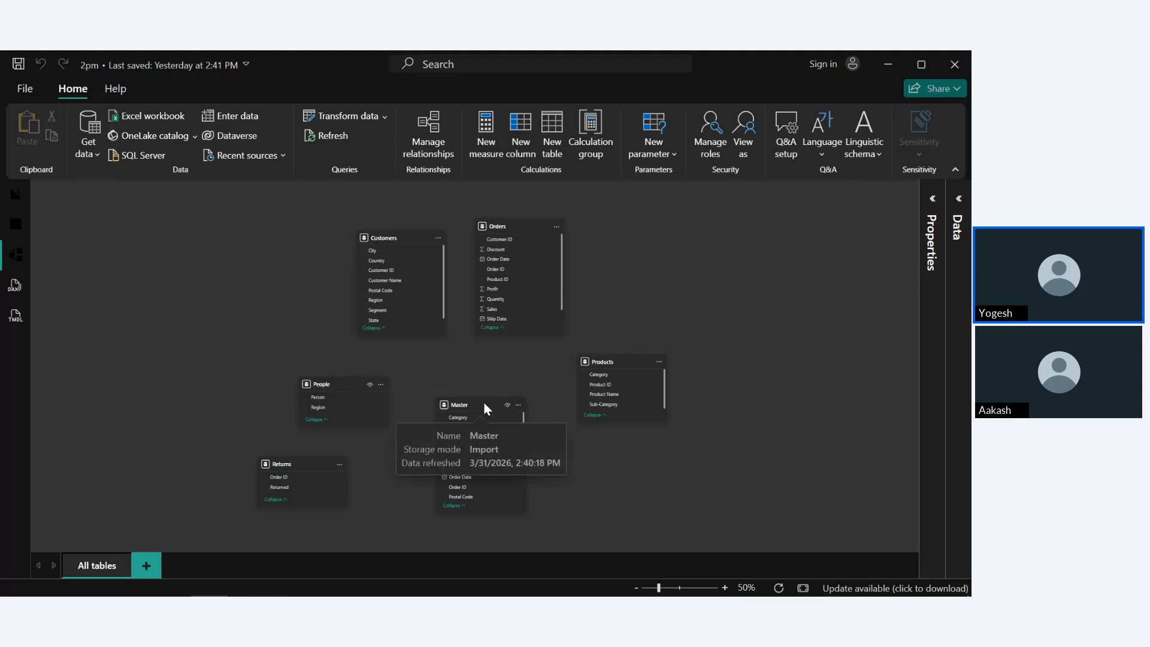
Arrange Master and Orders side by side, stack Customers, Products and Returns to the right of Orders, and place People beside Customers.
left_click_drag(483, 405, 98, 311)
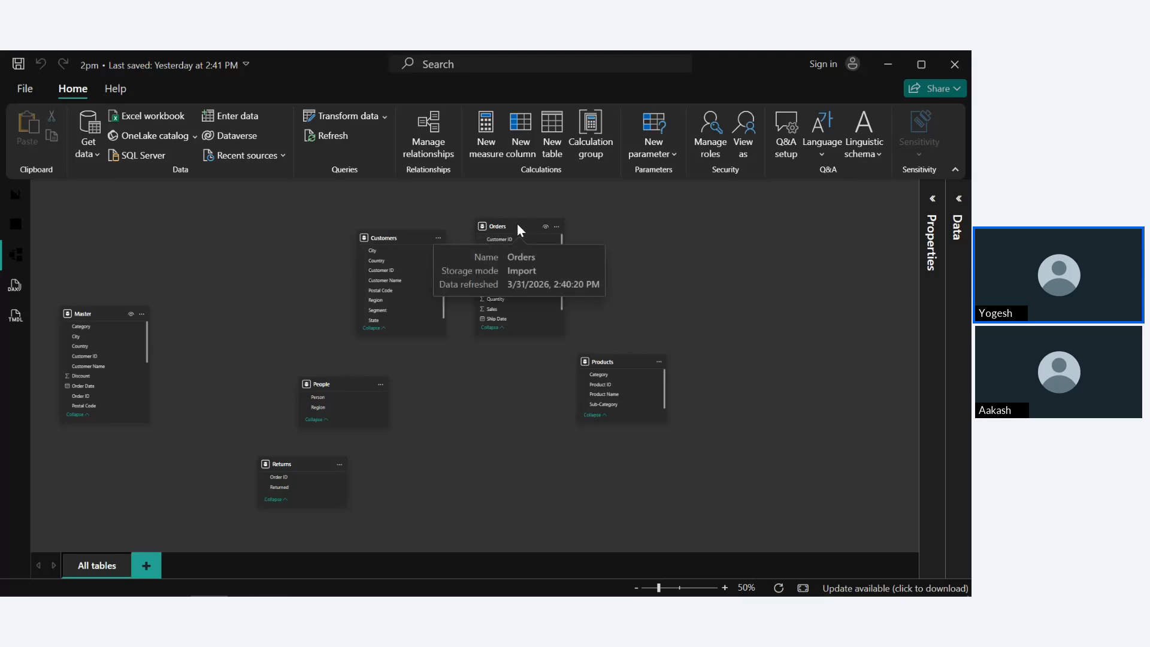
left_click_drag(518, 225, 215, 311)
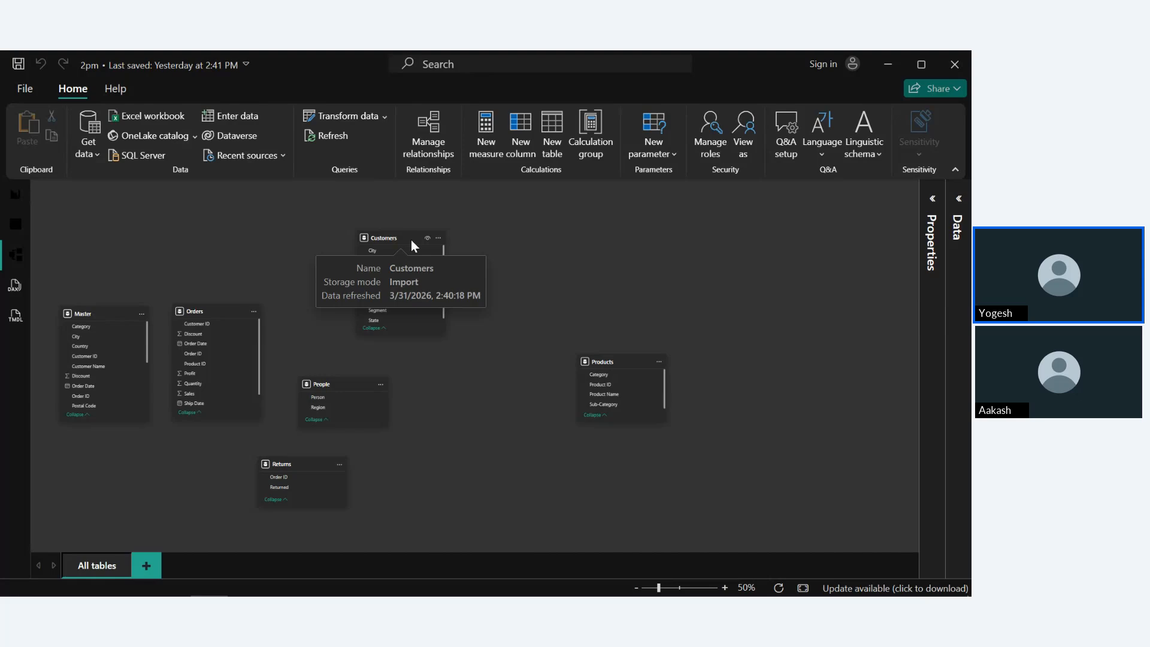
left_click_drag(411, 240, 353, 185)
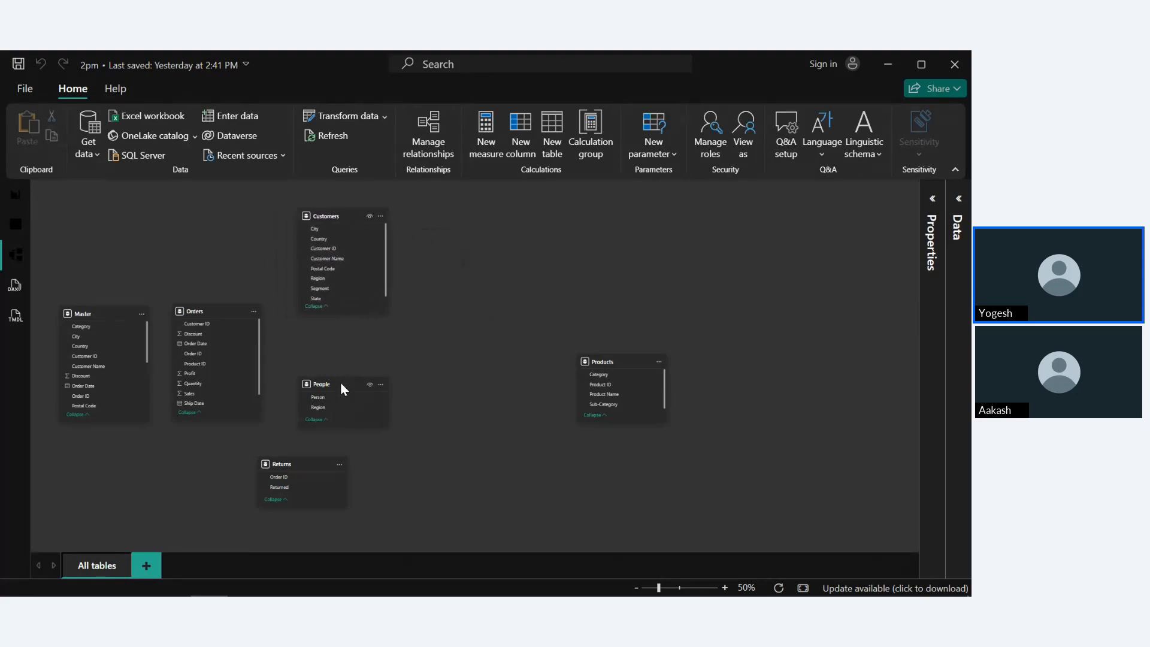
left_click_drag(341, 384, 540, 495)
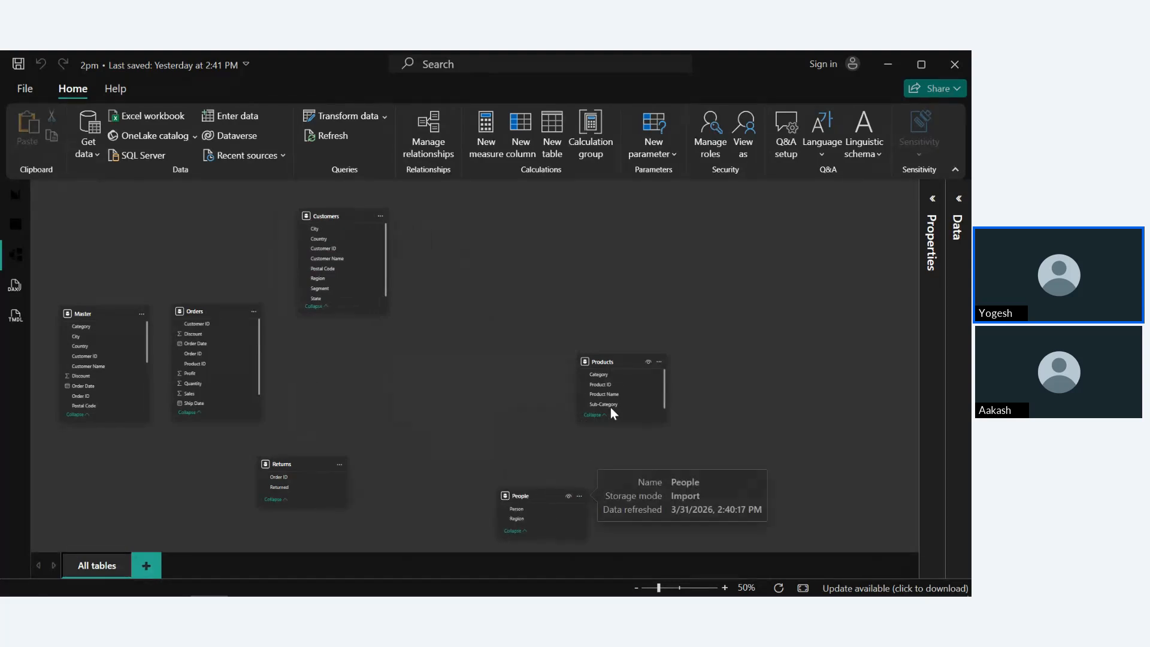
left_click_drag(619, 359, 342, 342)
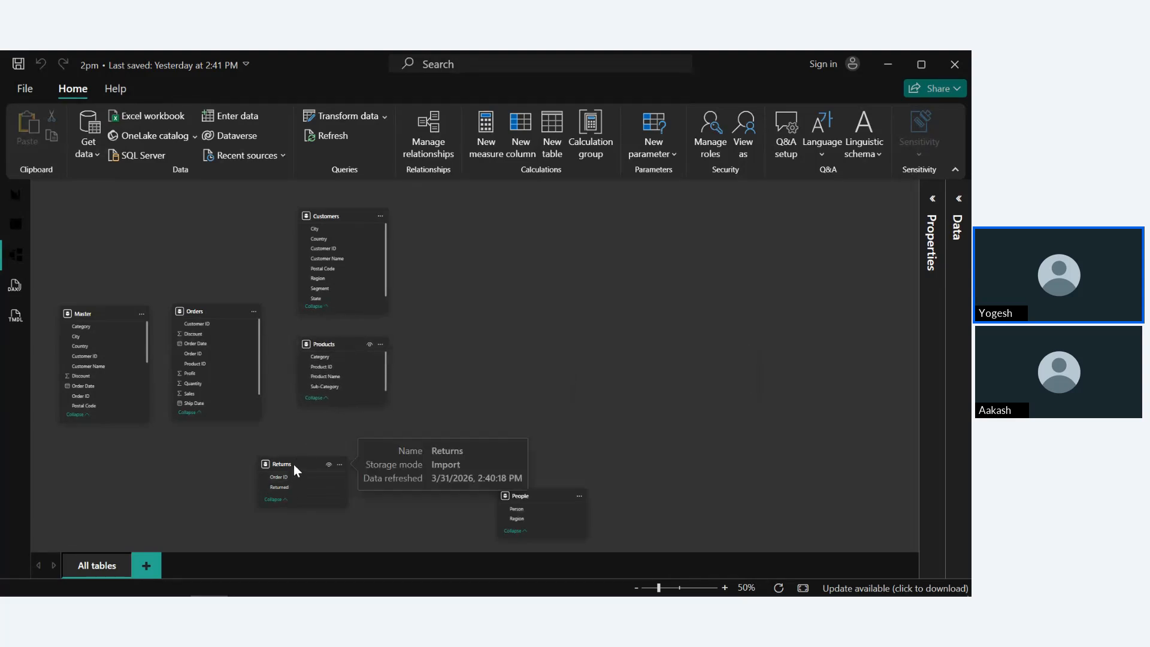
left_click_drag(294, 464, 337, 462)
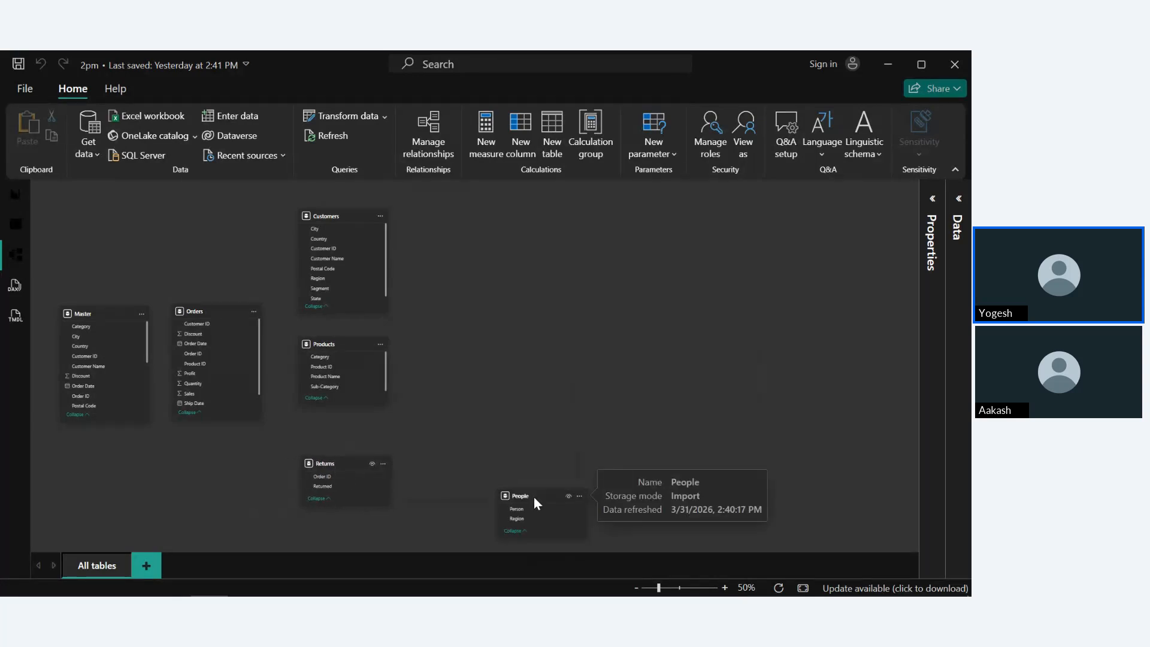
left_click_drag(535, 497, 616, 391)
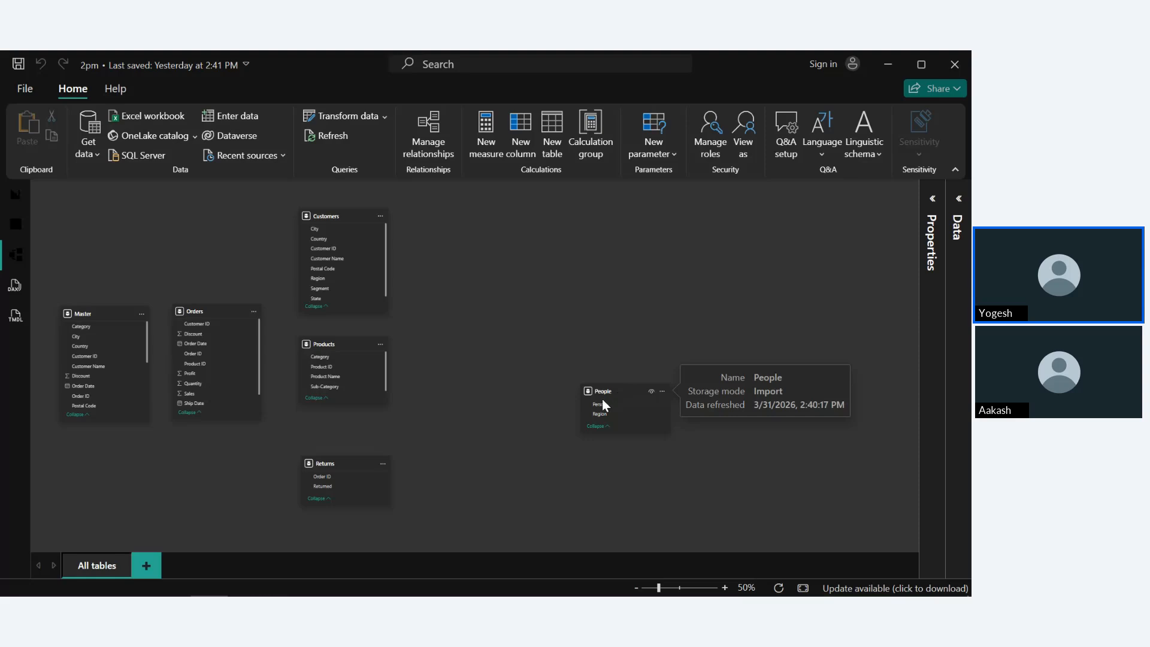
left_click_drag(620, 388, 479, 237)
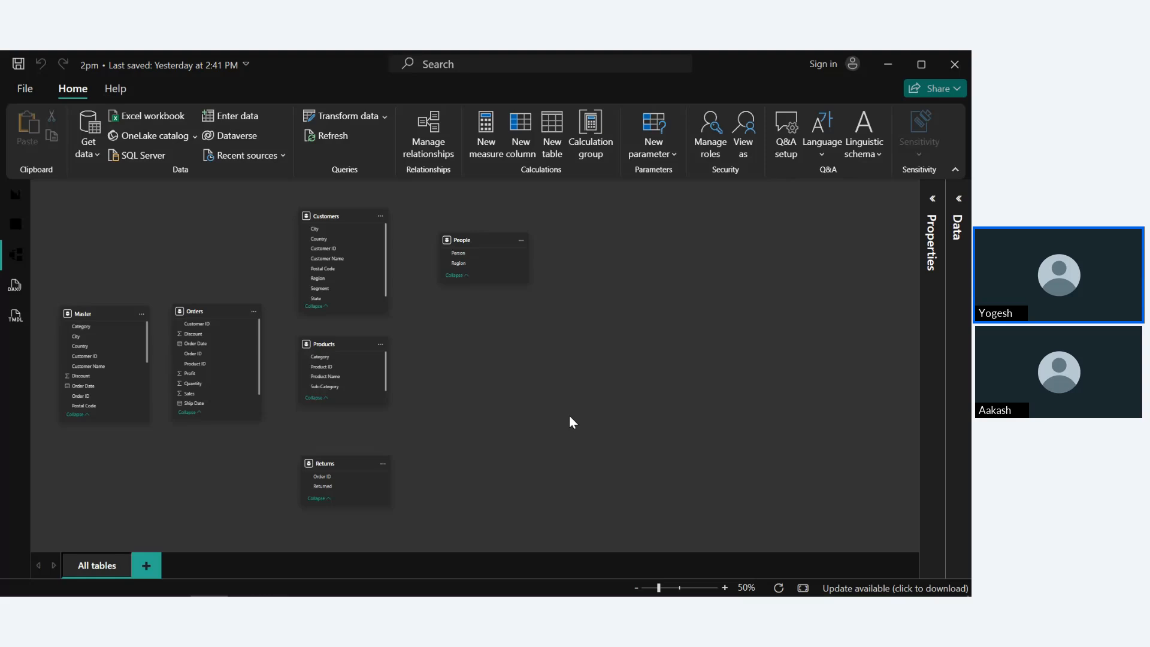
Start a relationship from Order ID in Master to Order ID in Orders, and discard it without saving.
scroll(215, 422, "up", 5)
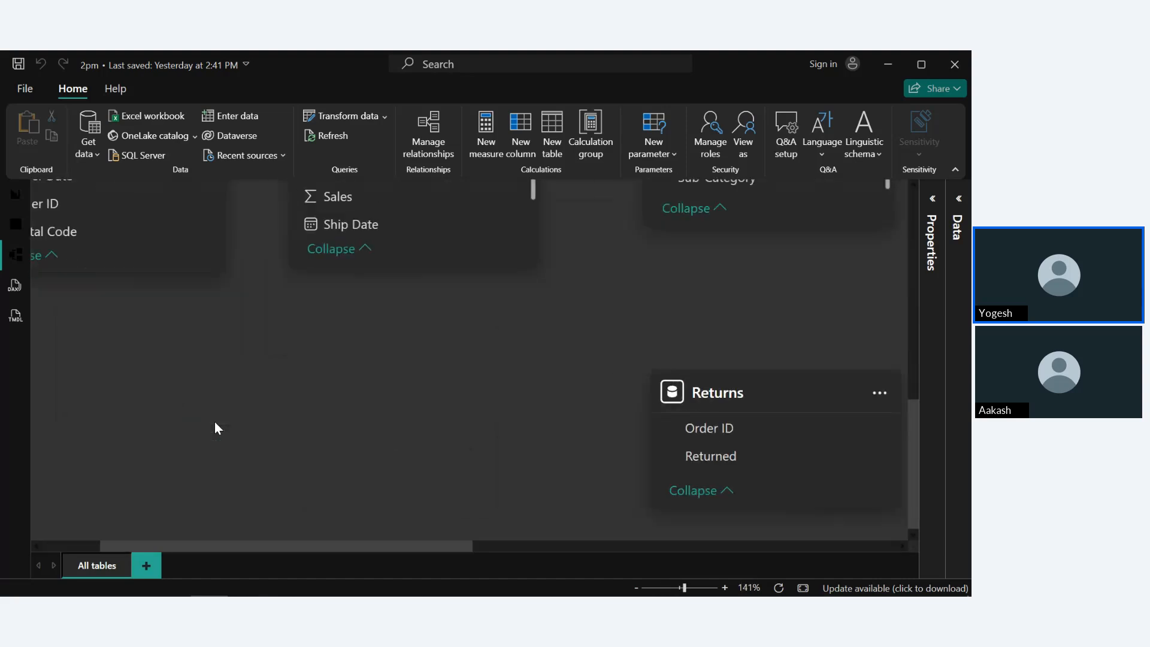
scroll(214, 422, "up", 4)
scroll(215, 422, "up", 3)
scroll(214, 422, "left", 3)
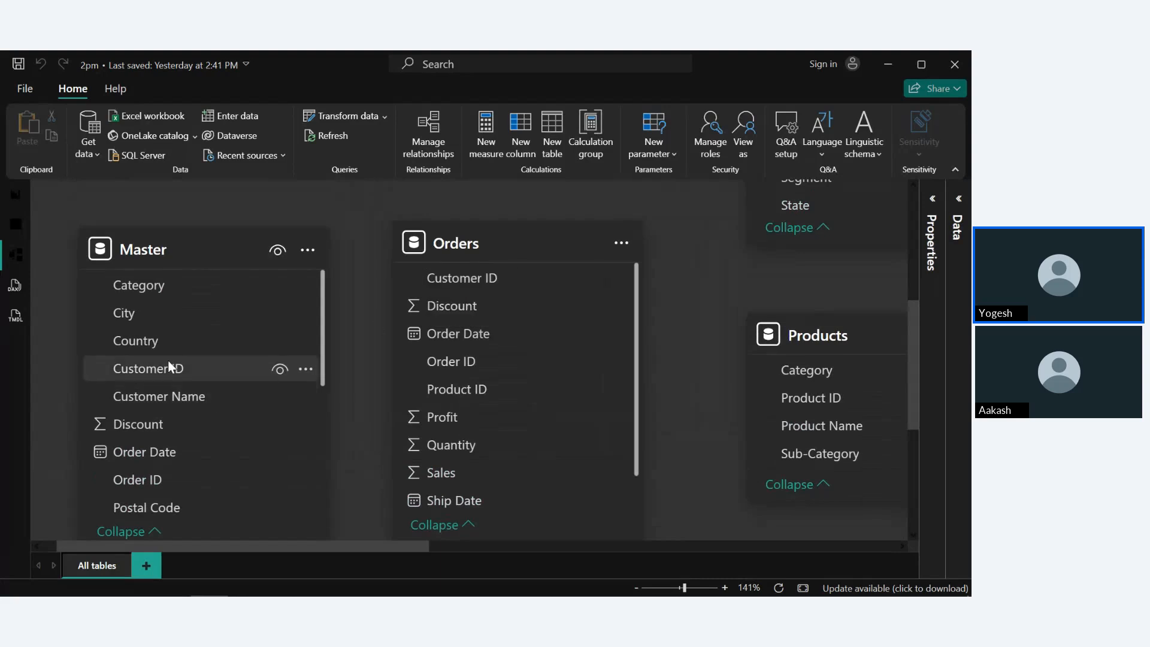
scroll(167, 361, "down", 1)
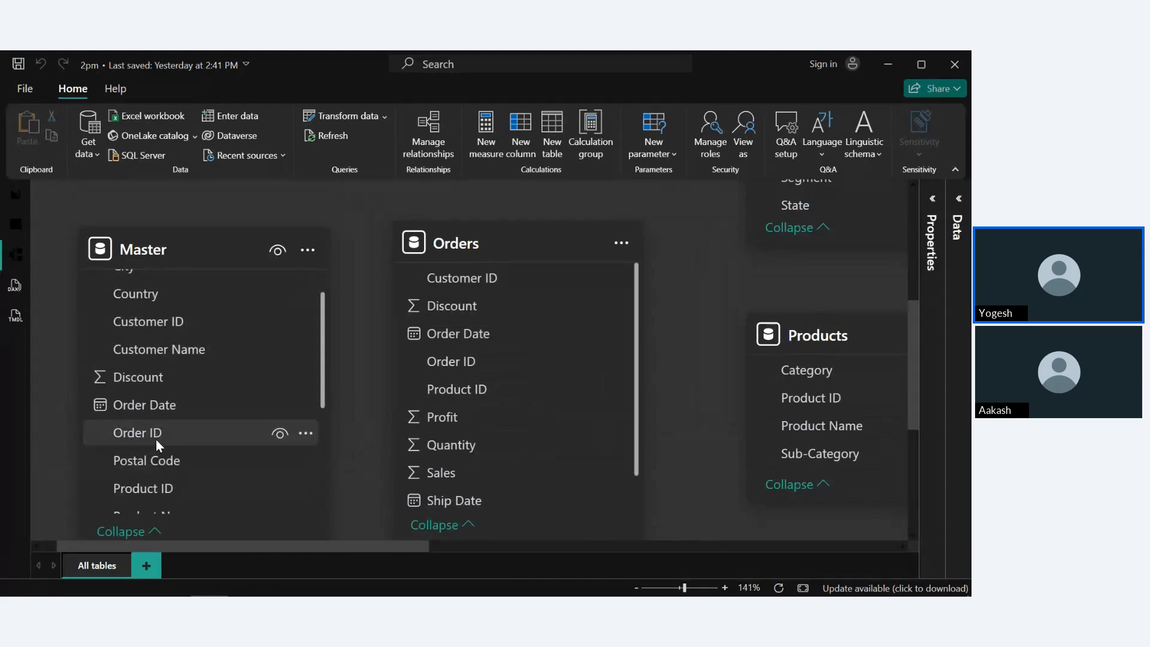
left_click_drag(156, 438, 449, 366)
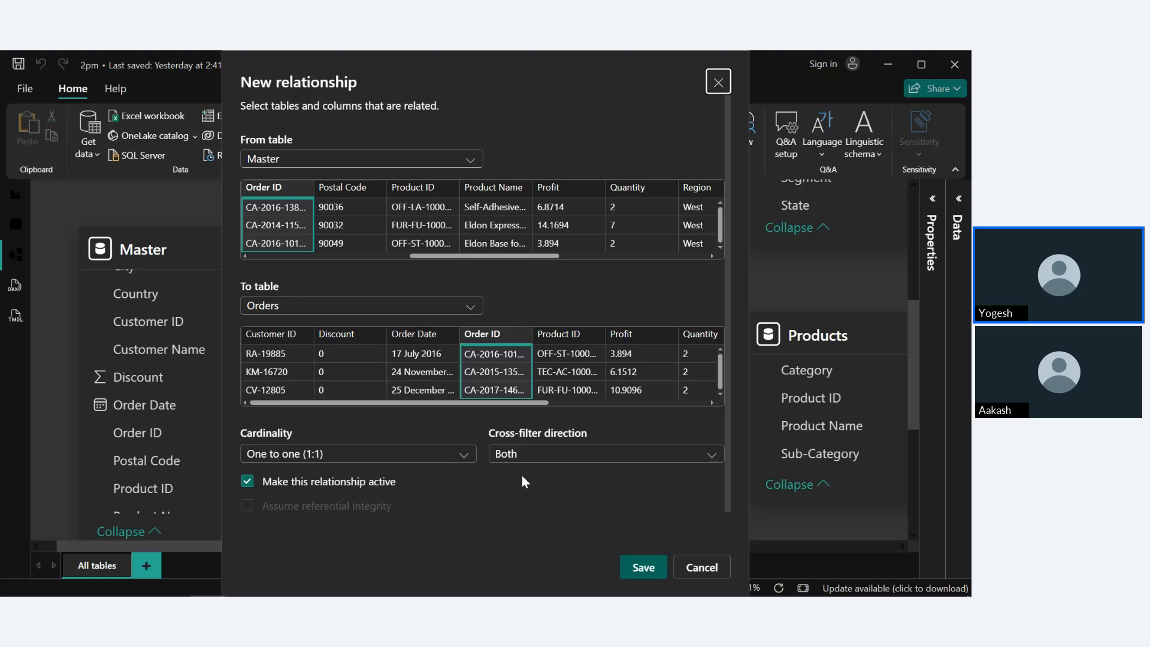
left_click(704, 563)
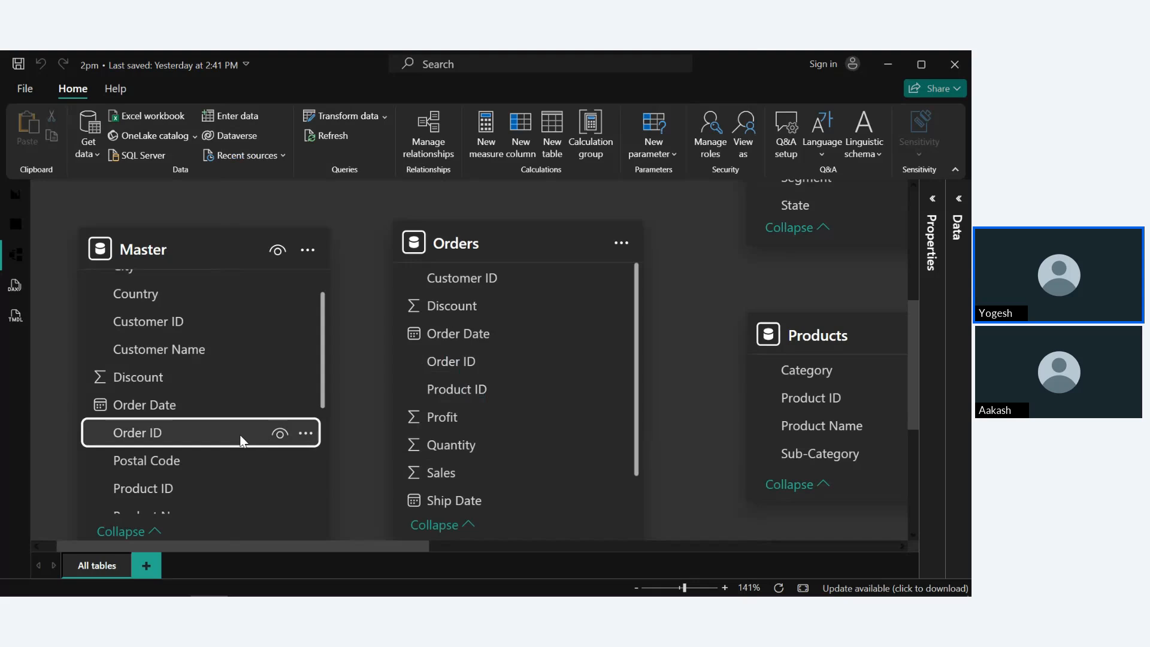
Create a one-to-one relationship from Order ID in Master to Order ID in Orders with cross-filter direction Both.
left_click_drag(242, 442, 503, 363)
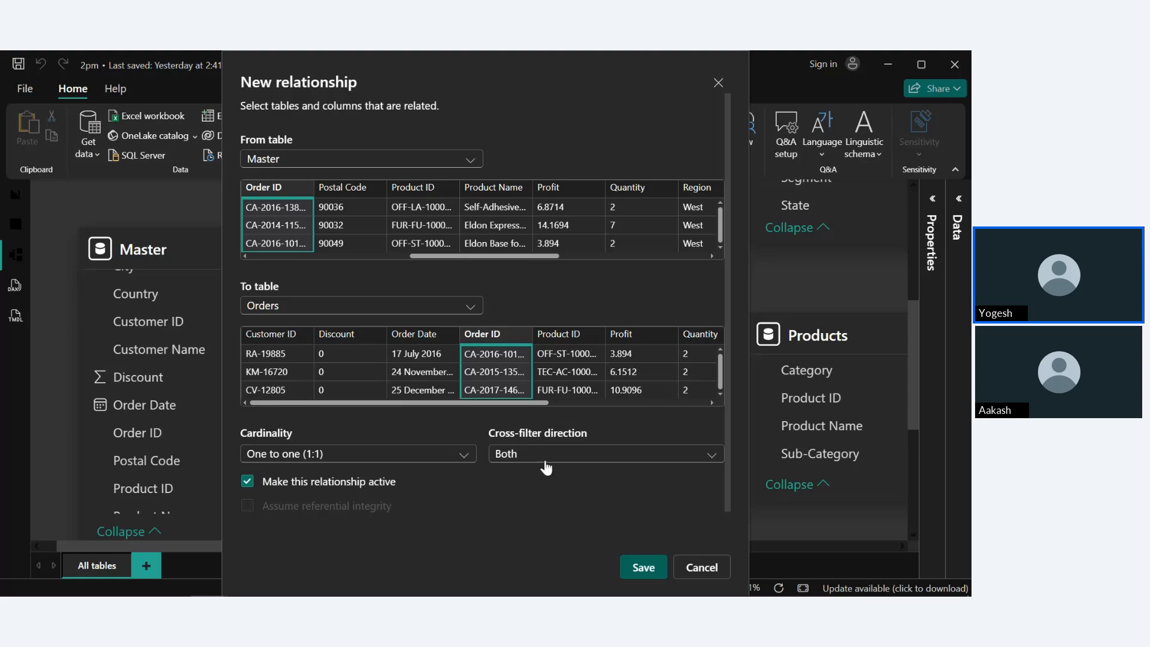
left_click(538, 454)
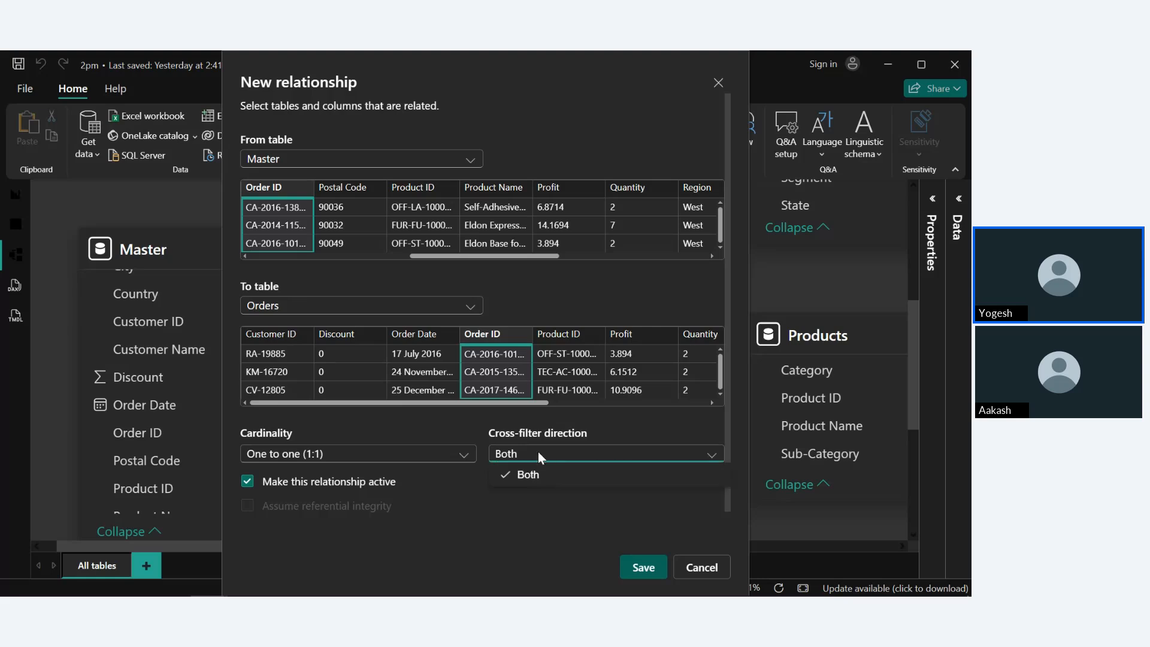
left_click(353, 455)
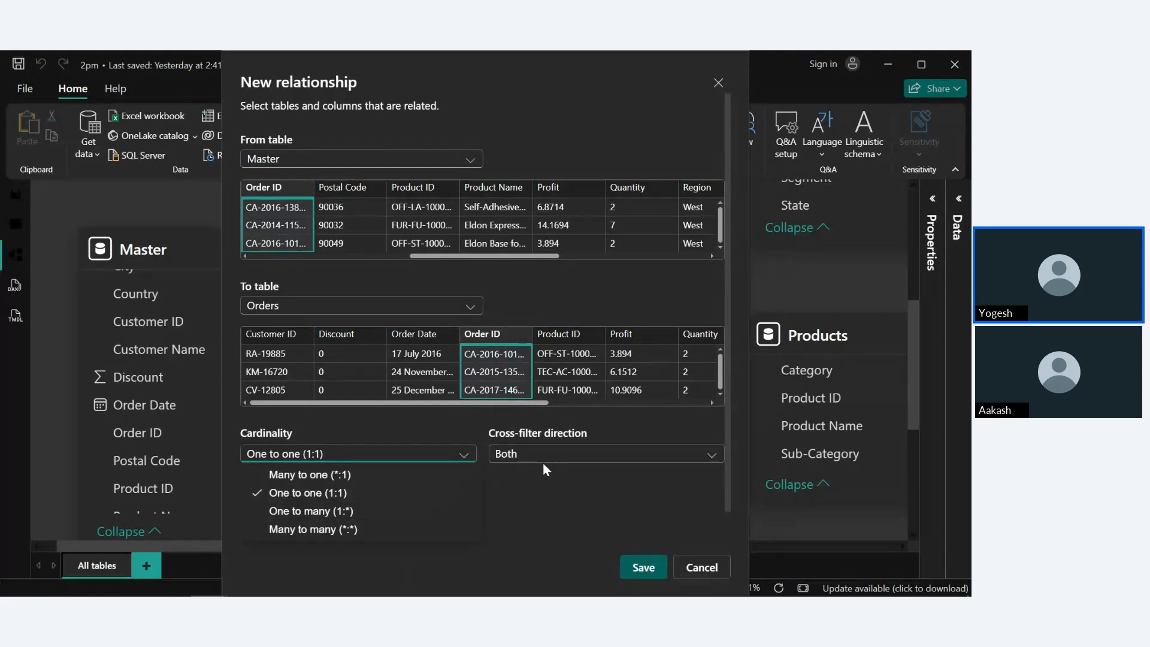
left_click(590, 538)
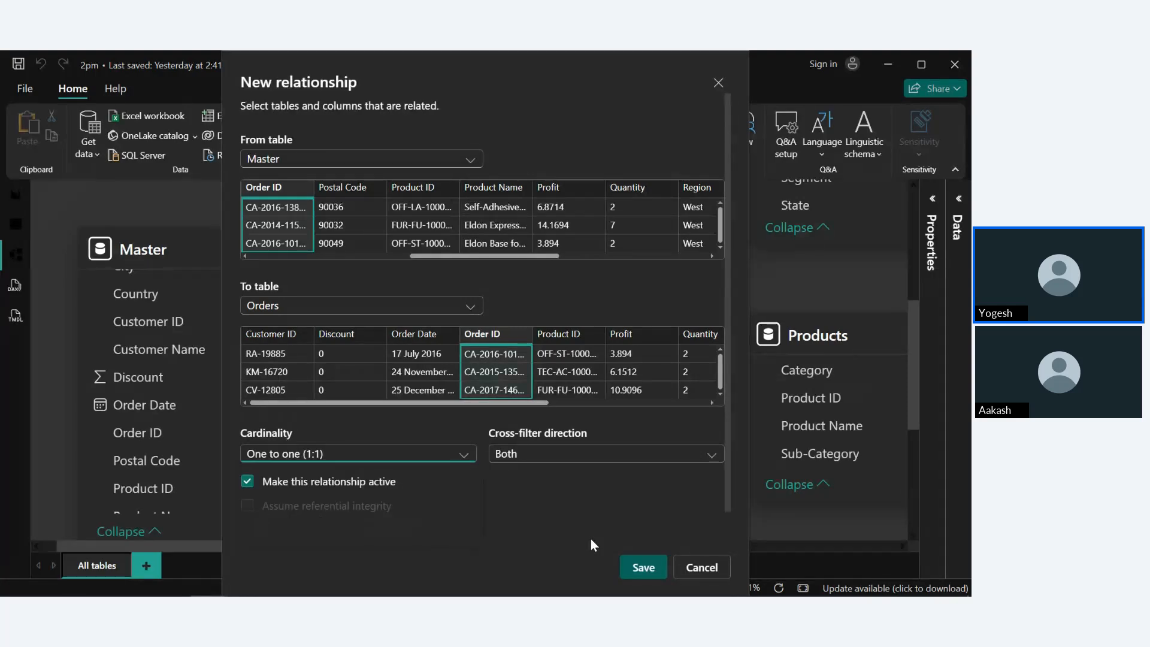
left_click(644, 567)
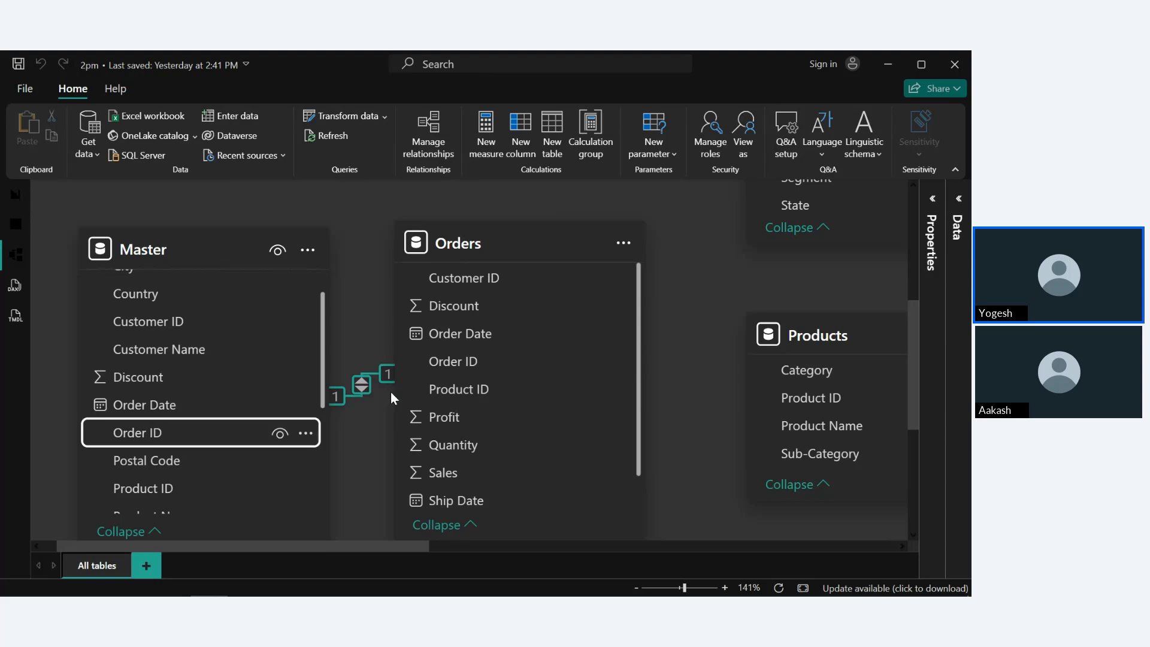
Start a new relationship from Customer ID in Orders to Customer ID in Customers.
scroll(680, 393, "right", 4)
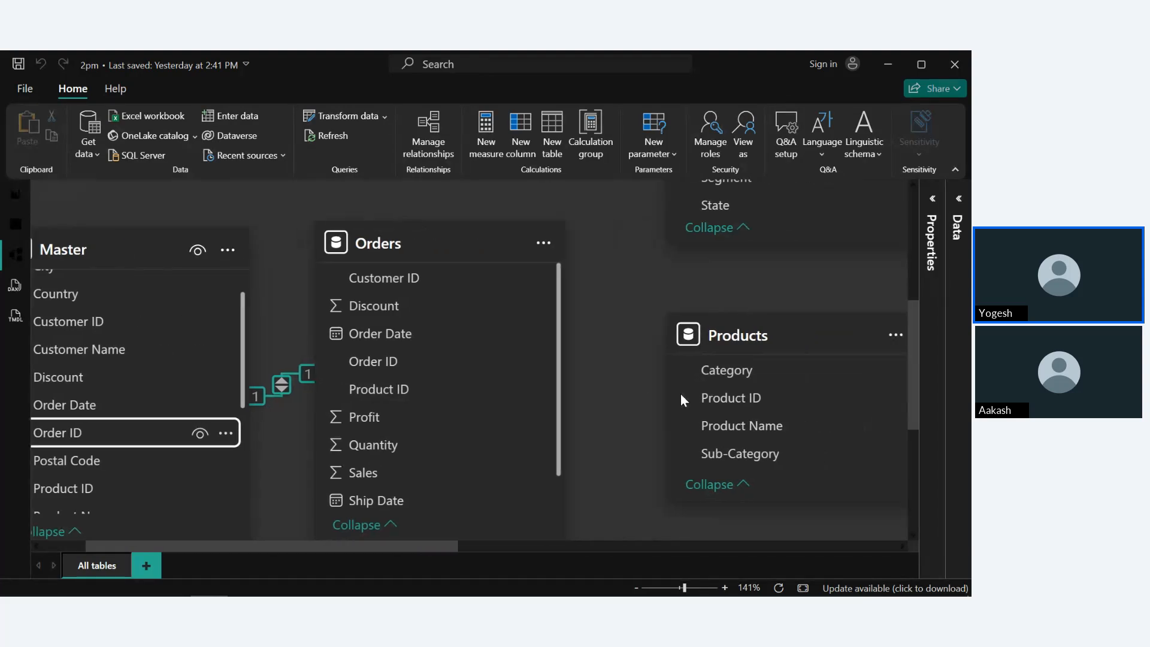
scroll(680, 394, "up", 2)
scroll(681, 398, "down", 1)
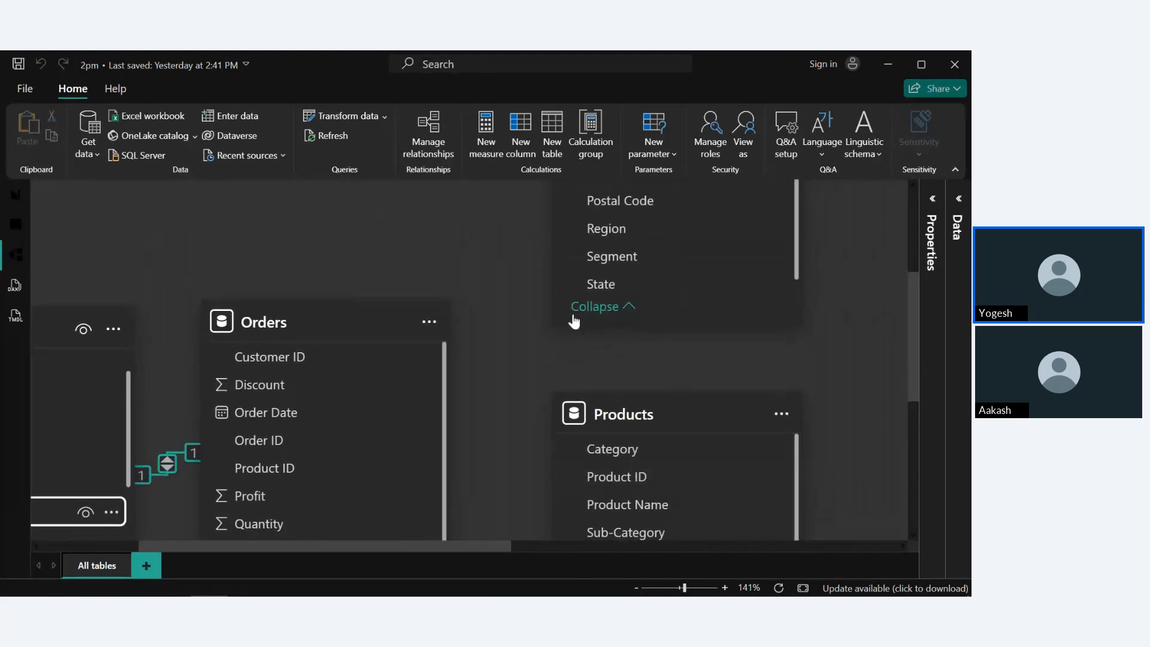
scroll(572, 314, "down", 8)
scroll(572, 314, "up", 3)
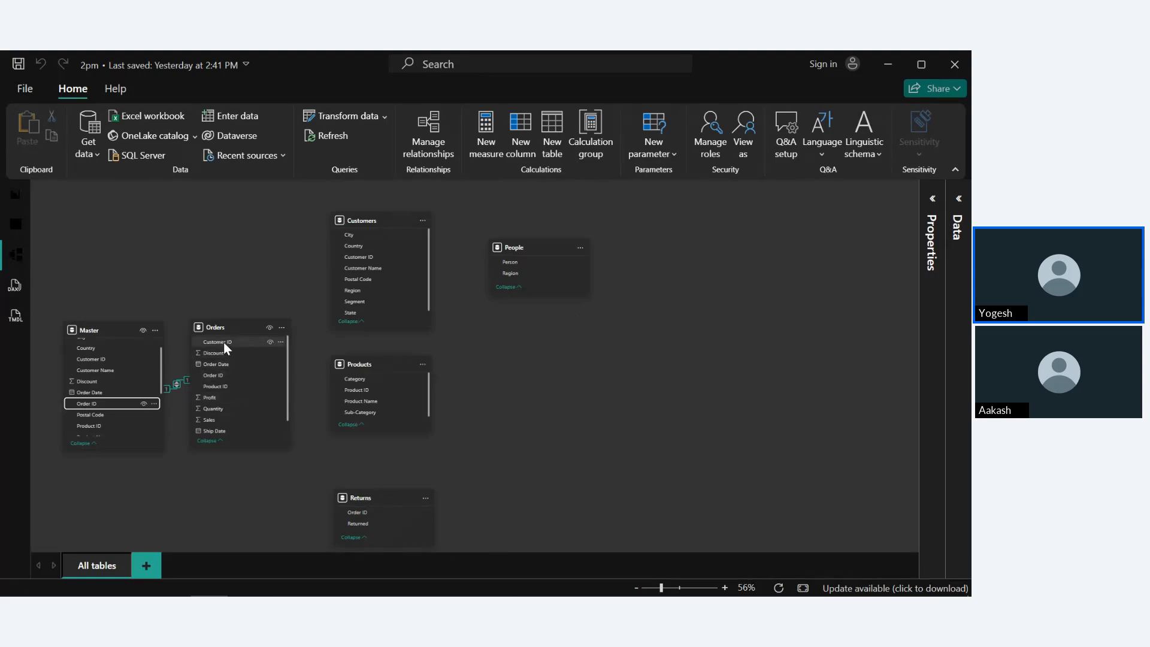
left_click_drag(224, 339, 354, 252)
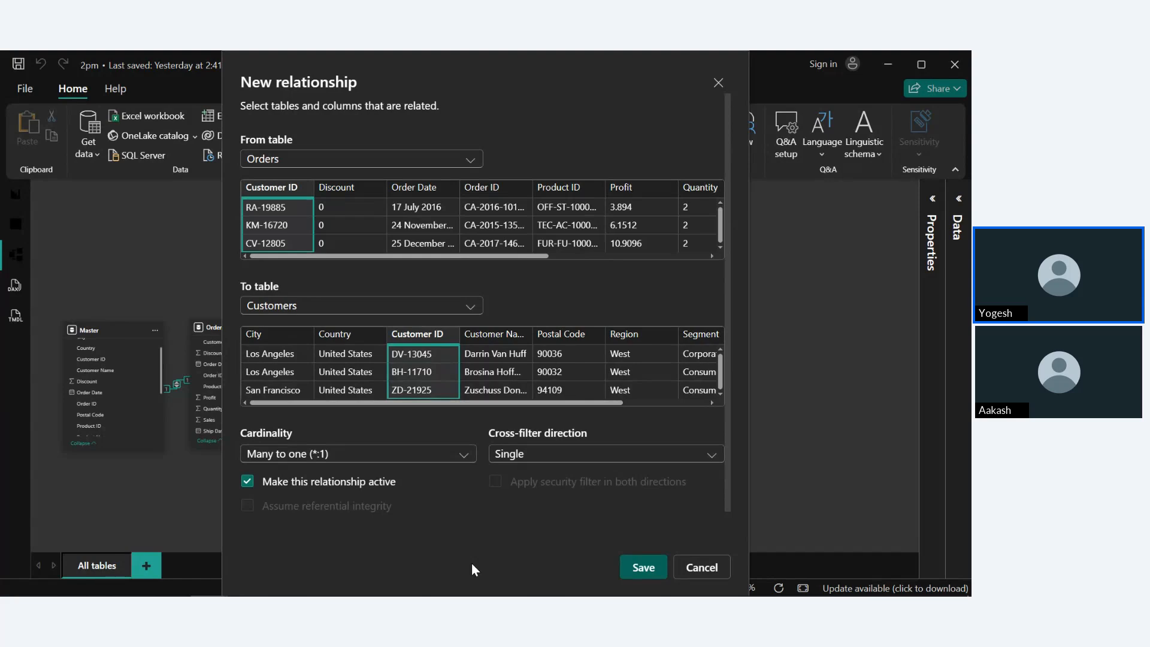
Try Both as the cross-filter direction, return it to Single, and save the many-to-one Orders to Customers relationship.
left_click(578, 454)
left_click(579, 453)
left_click(579, 454)
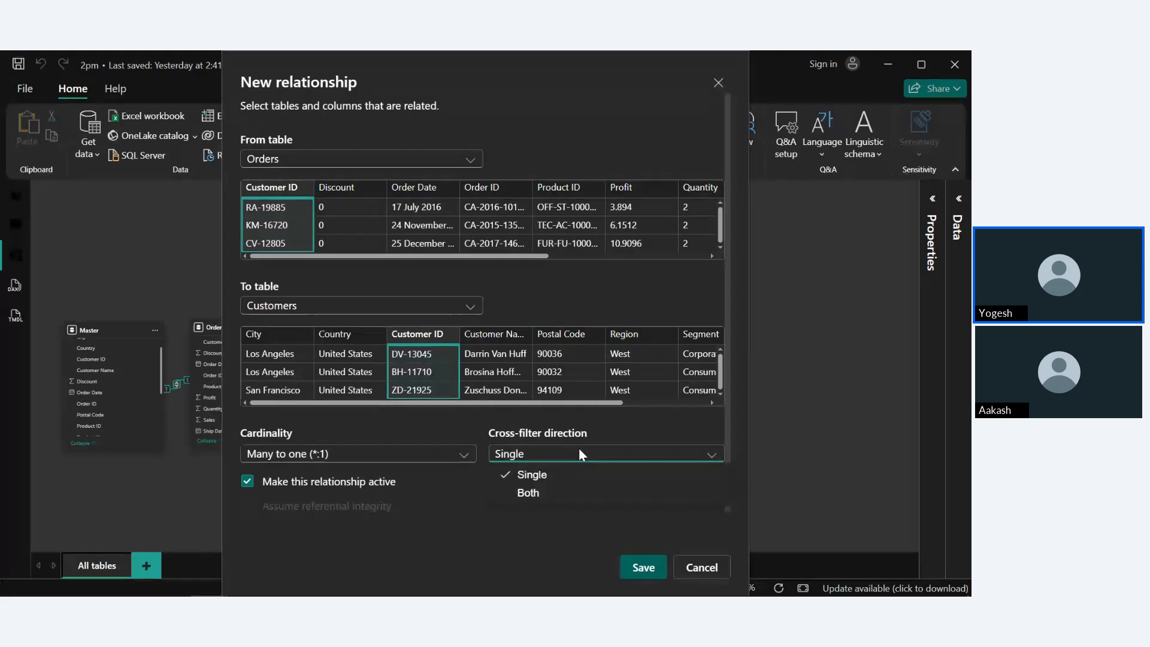
left_click(531, 499)
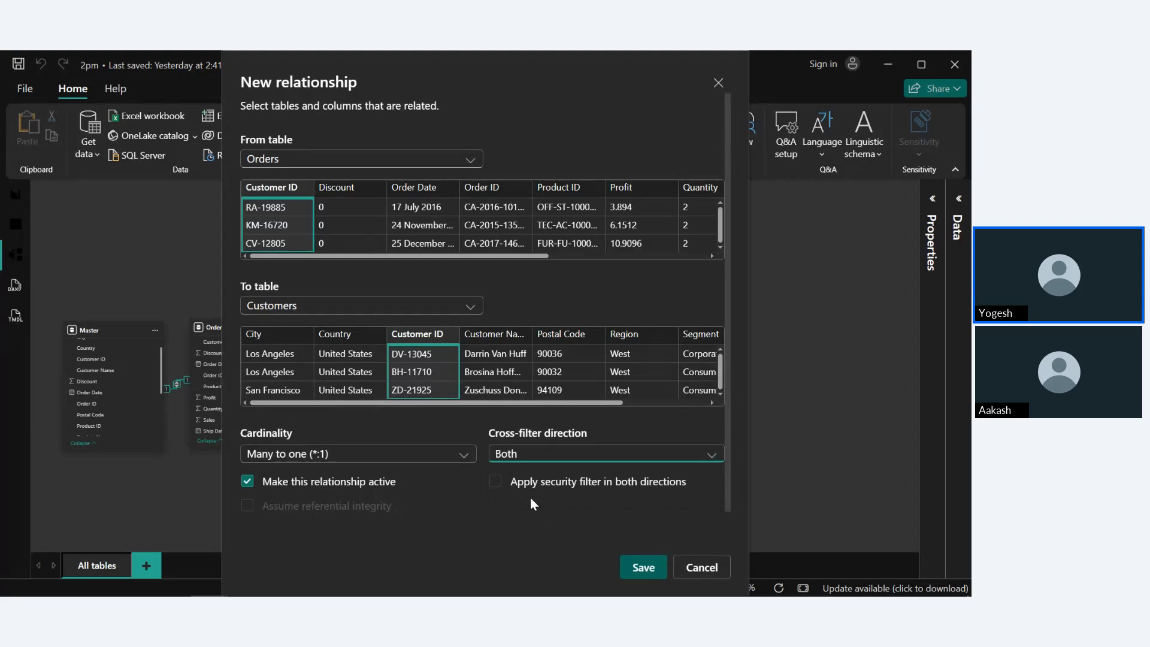
left_click(548, 452)
left_click(533, 566)
left_click(537, 457)
left_click(550, 475)
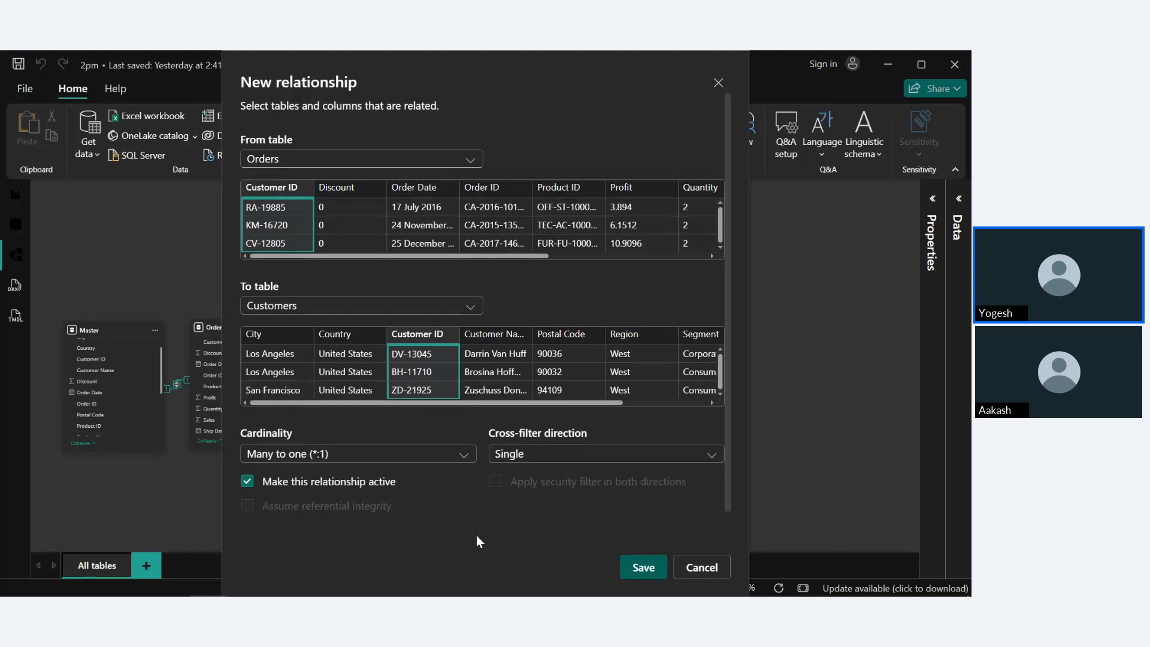
left_click(648, 573)
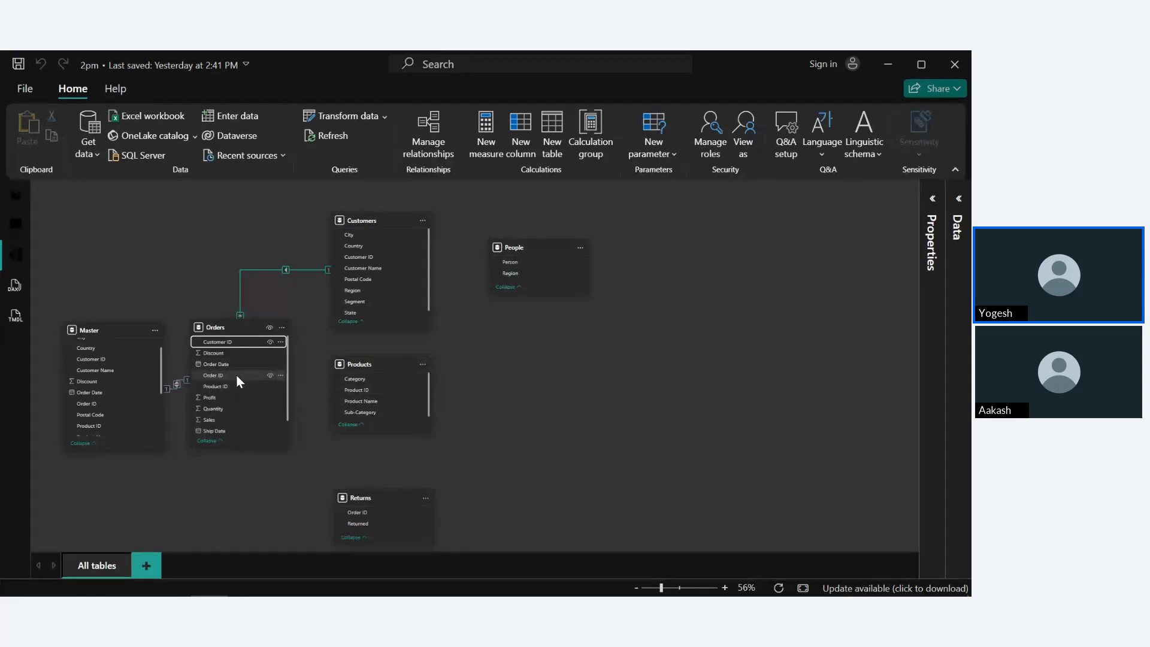
Relate Orders to Products on Product ID as many-to-one, and Orders to Returns on Order ID as one-to-one.
left_click_drag(237, 385, 368, 387)
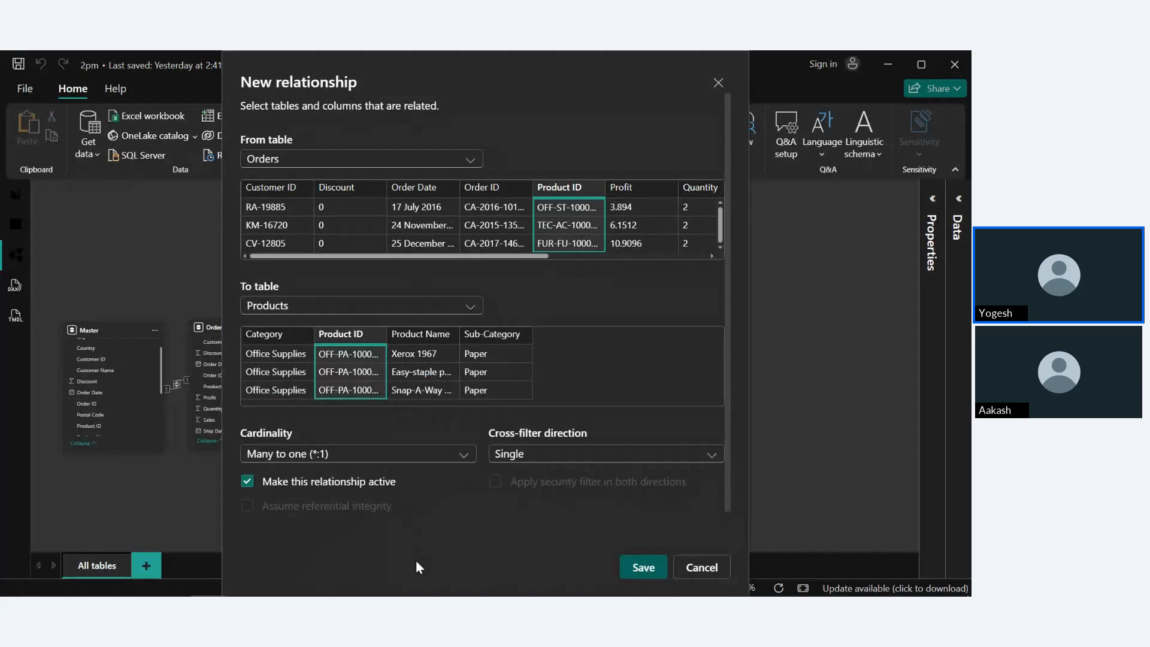
left_click(645, 569)
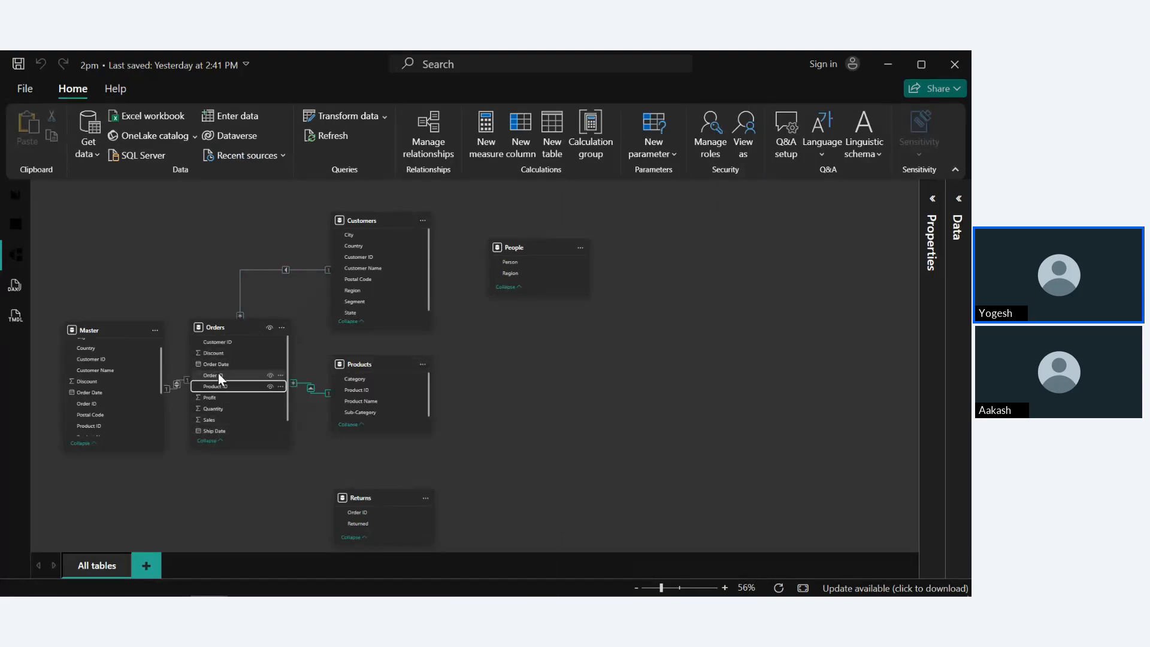
left_click_drag(220, 377, 368, 512)
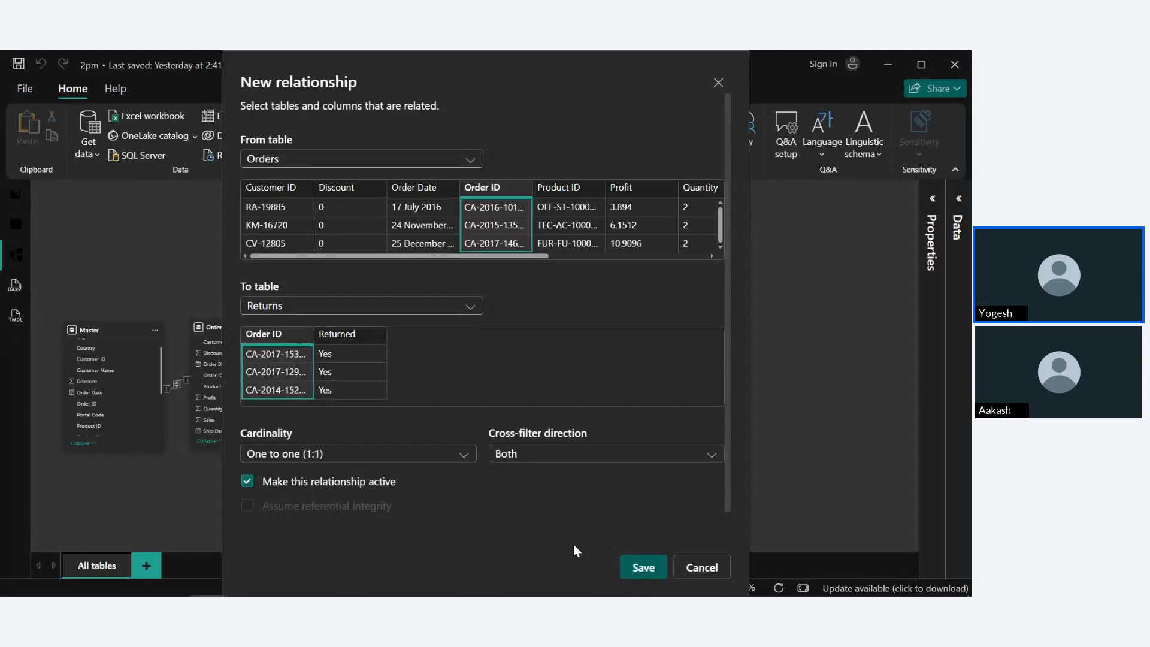
left_click(635, 569)
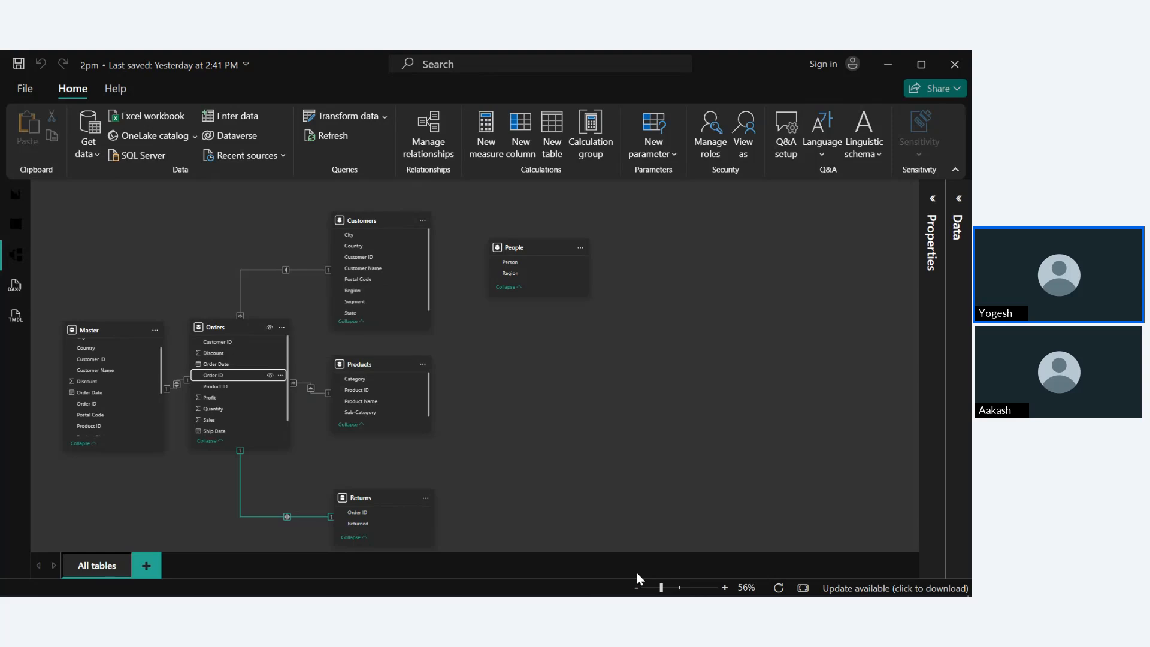
Create a many-to-one relationship from Region in Customers to Region in People with cross-filter direction Single.
left_click(362, 292)
left_click_drag(361, 292, 508, 277)
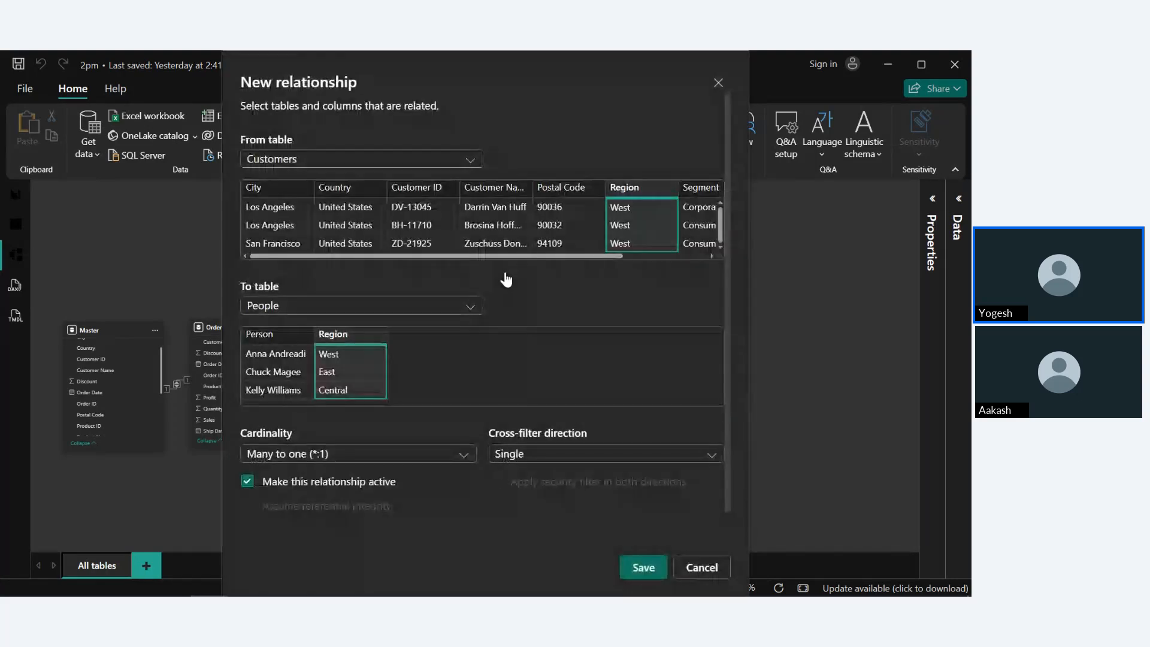
left_click(631, 567)
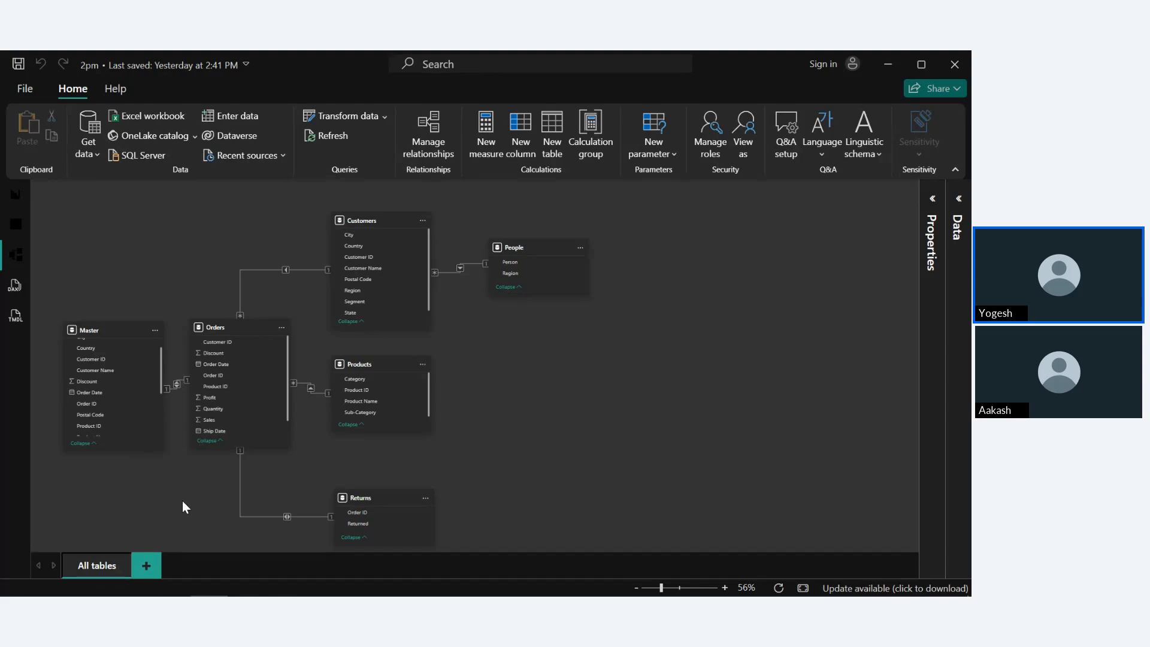
Switch to the report view and examine the calculation types offered for quick measures, without creating one.
left_click(14, 193)
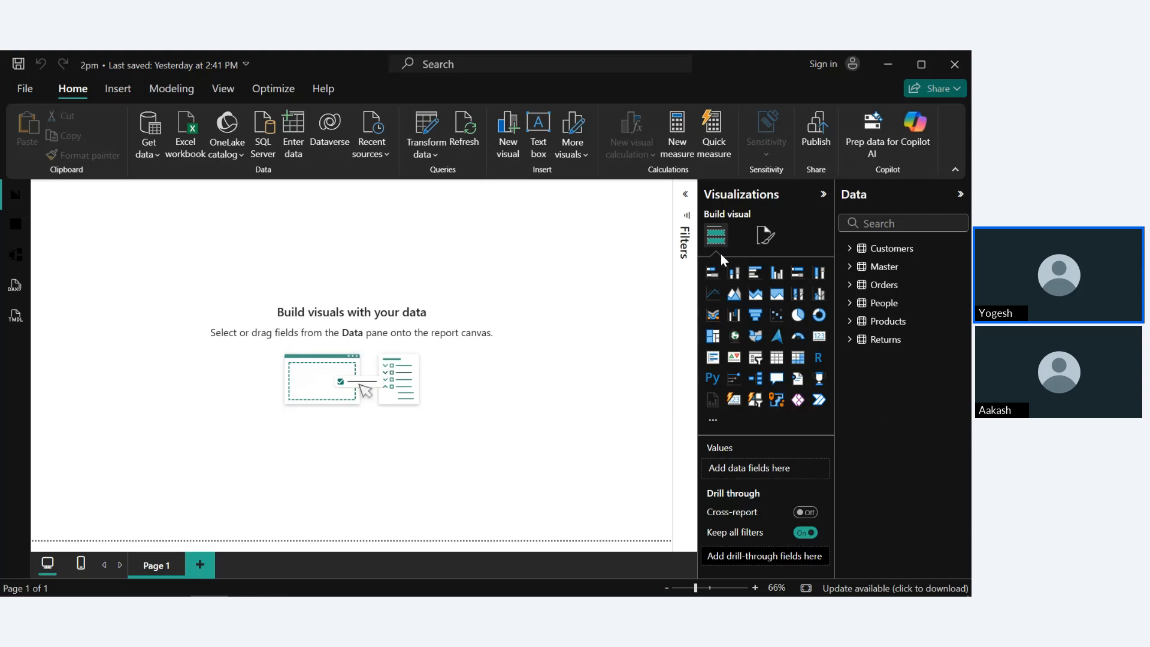
left_click(176, 90)
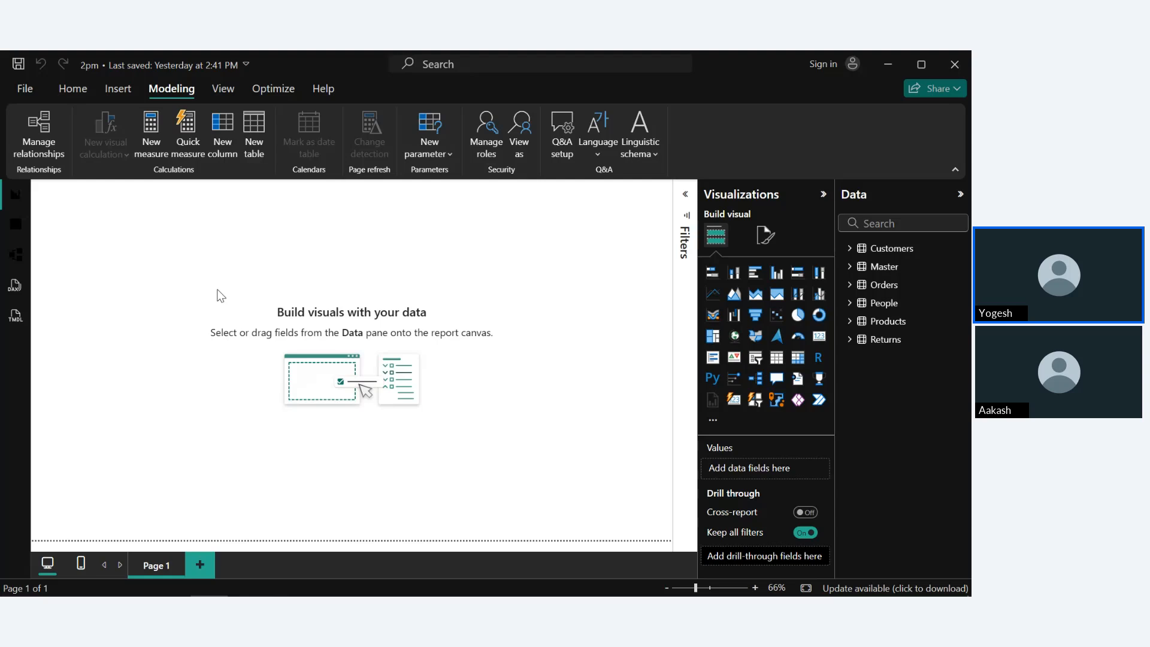
left_click(188, 137)
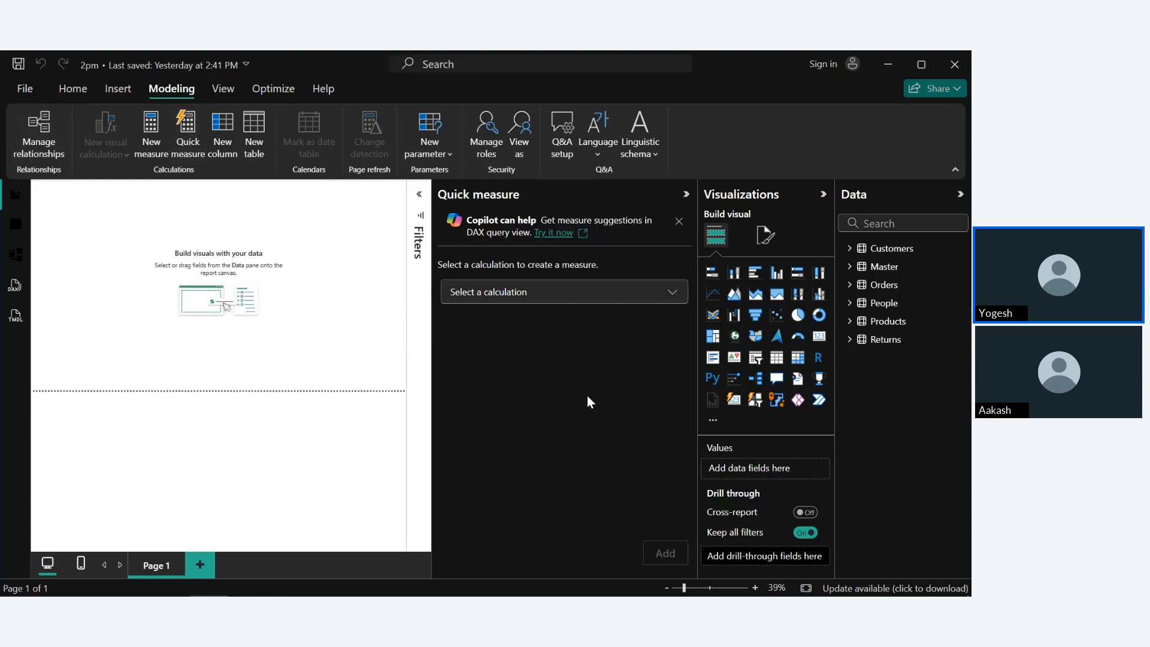
left_click(550, 308)
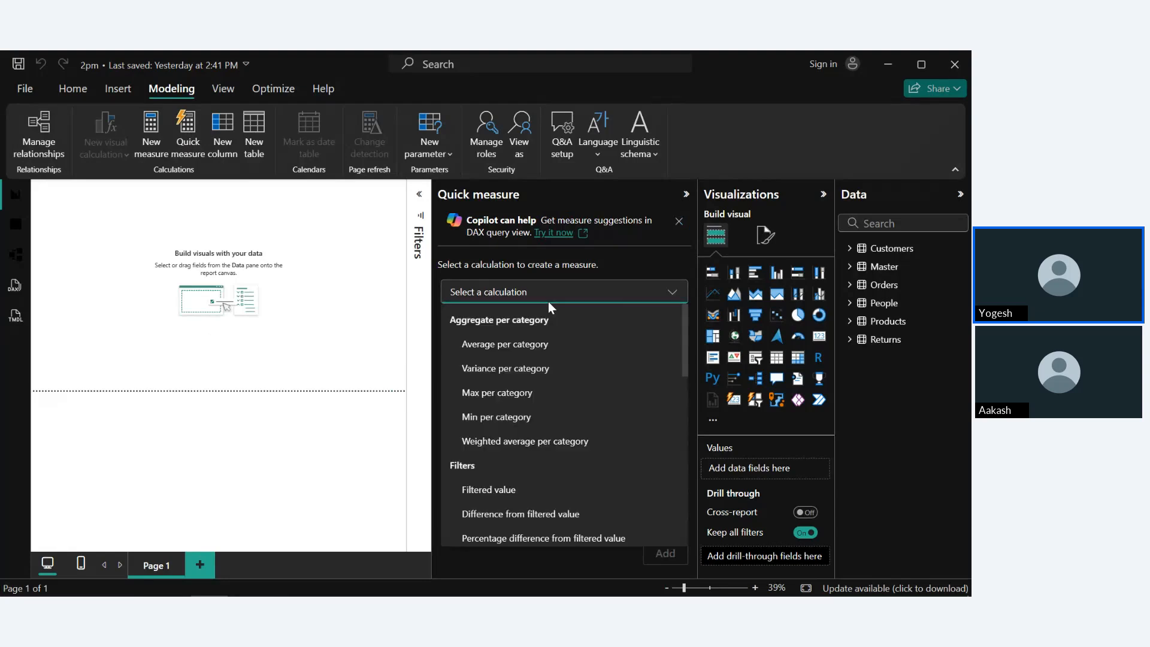
scroll(537, 363, "down", 3)
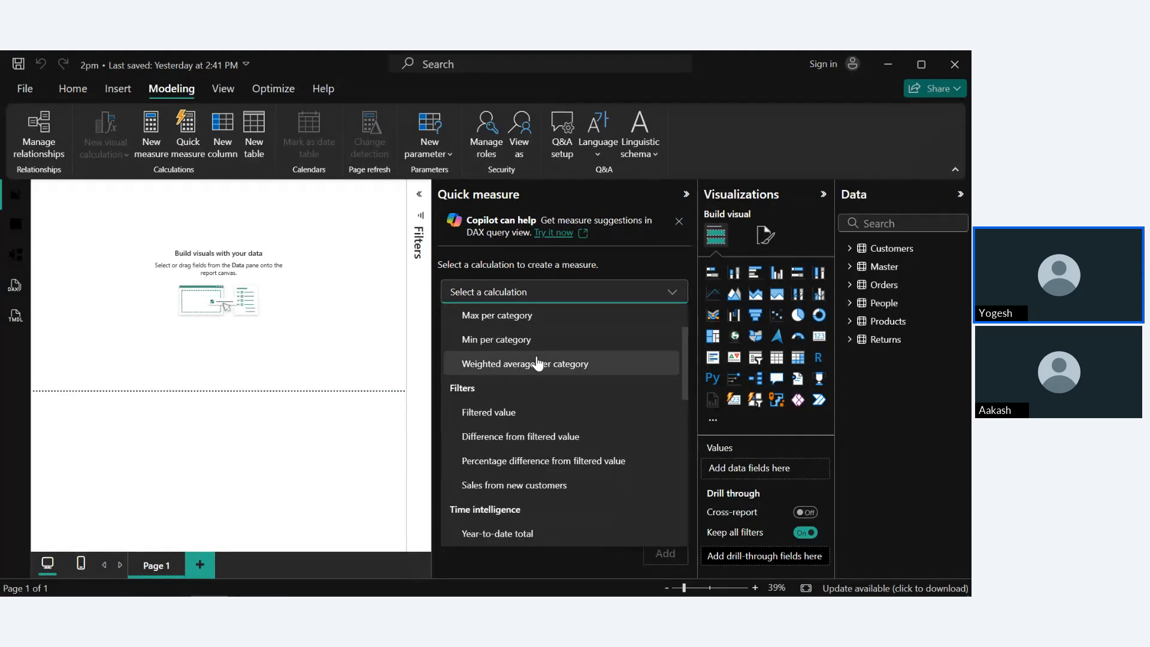
scroll(538, 364, "down", 7)
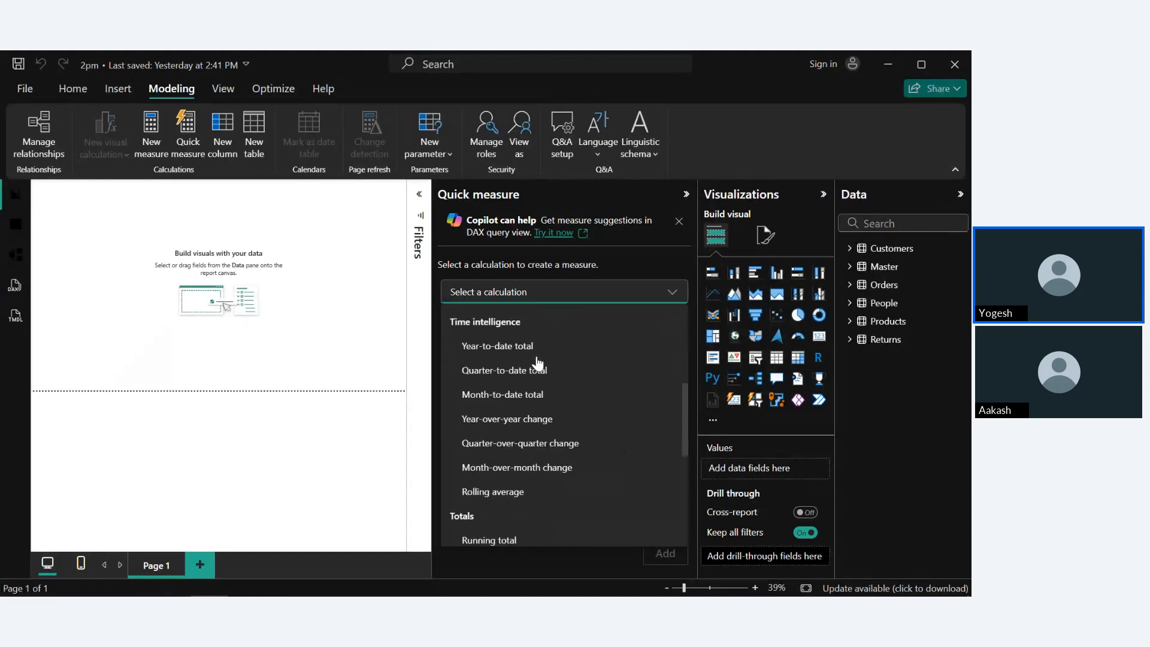
scroll(537, 363, "down", 11)
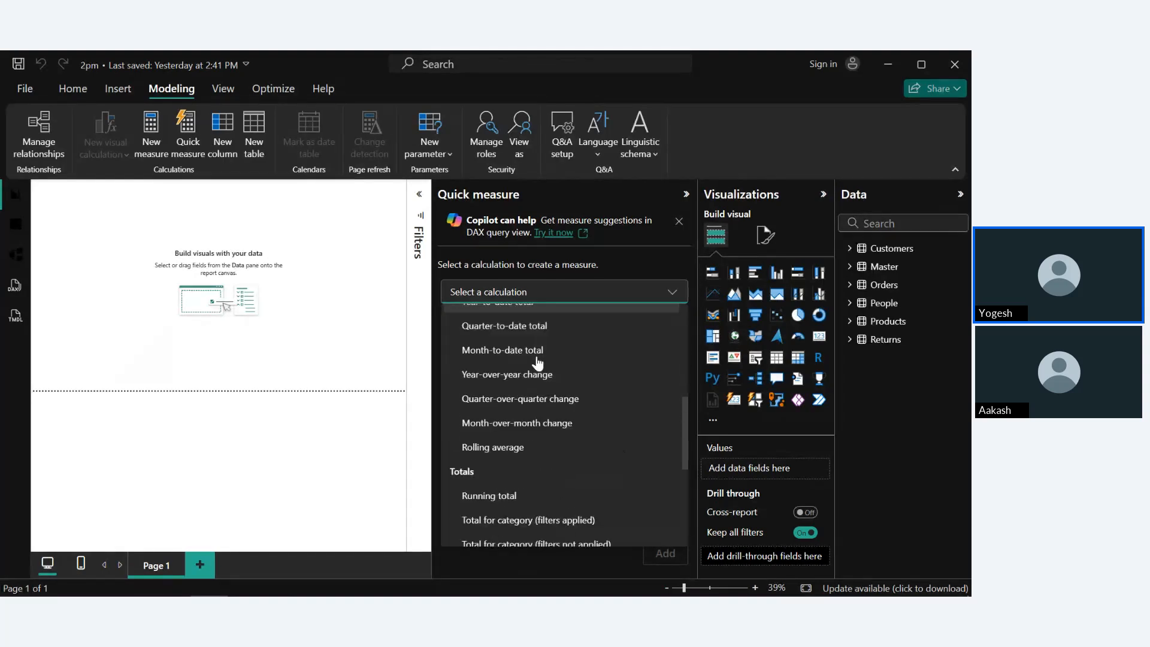
scroll(537, 363, "up", 20)
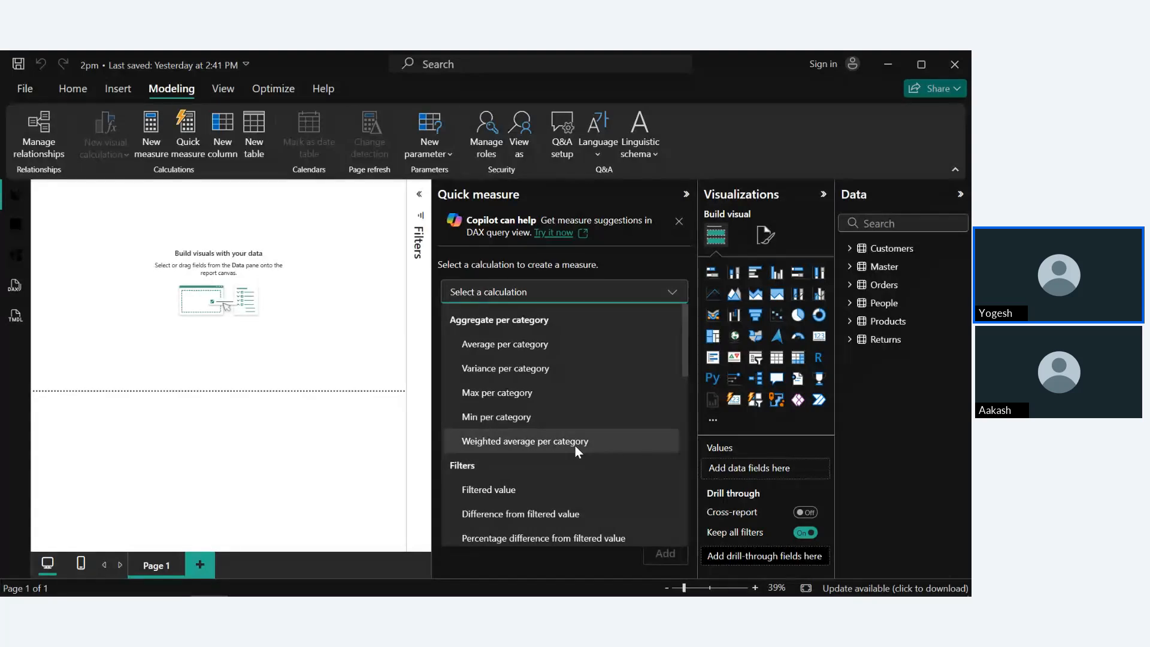
left_click(686, 196)
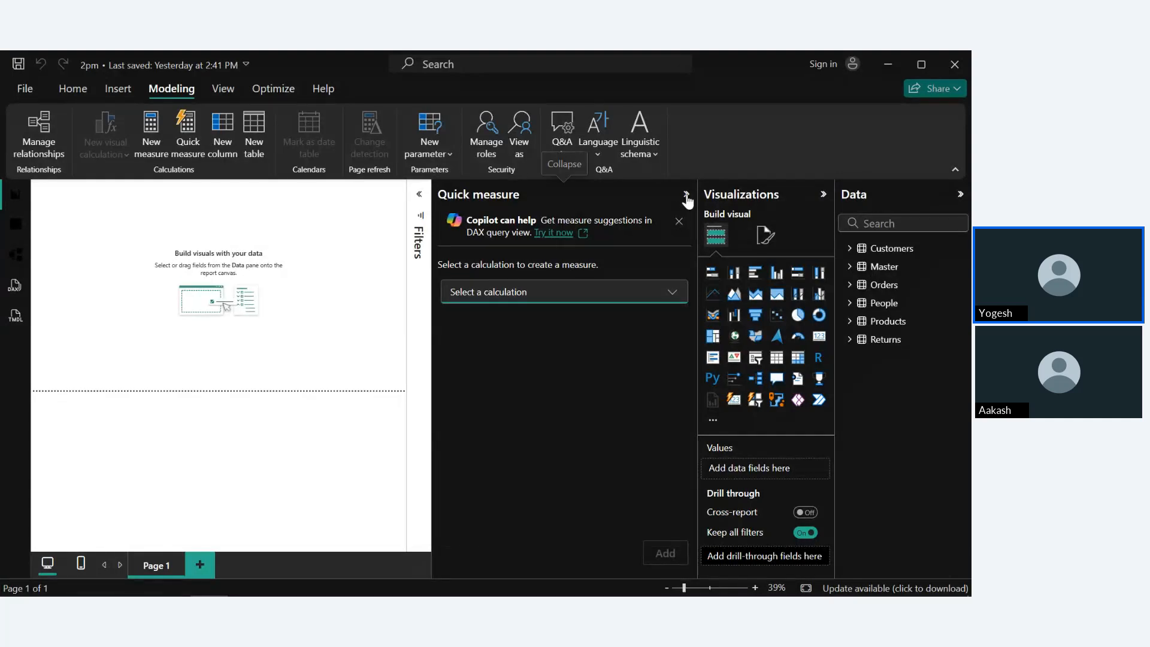
left_click(686, 197)
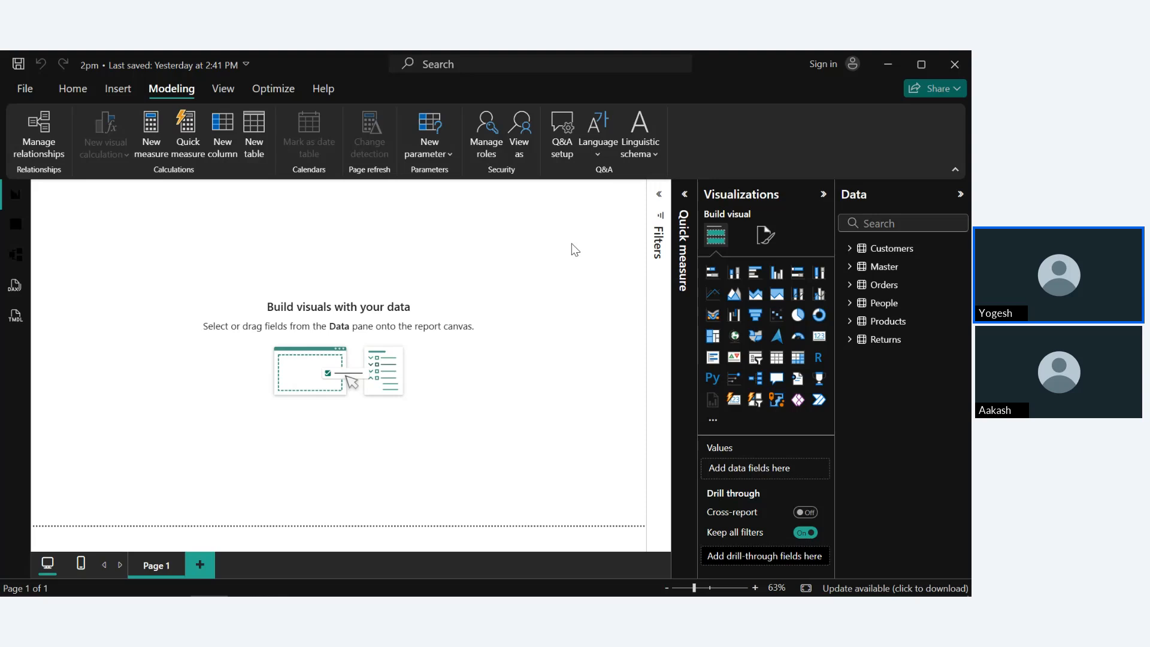
Start a new calculated table and enlarge the text in its formula editor.
left_click(261, 137)
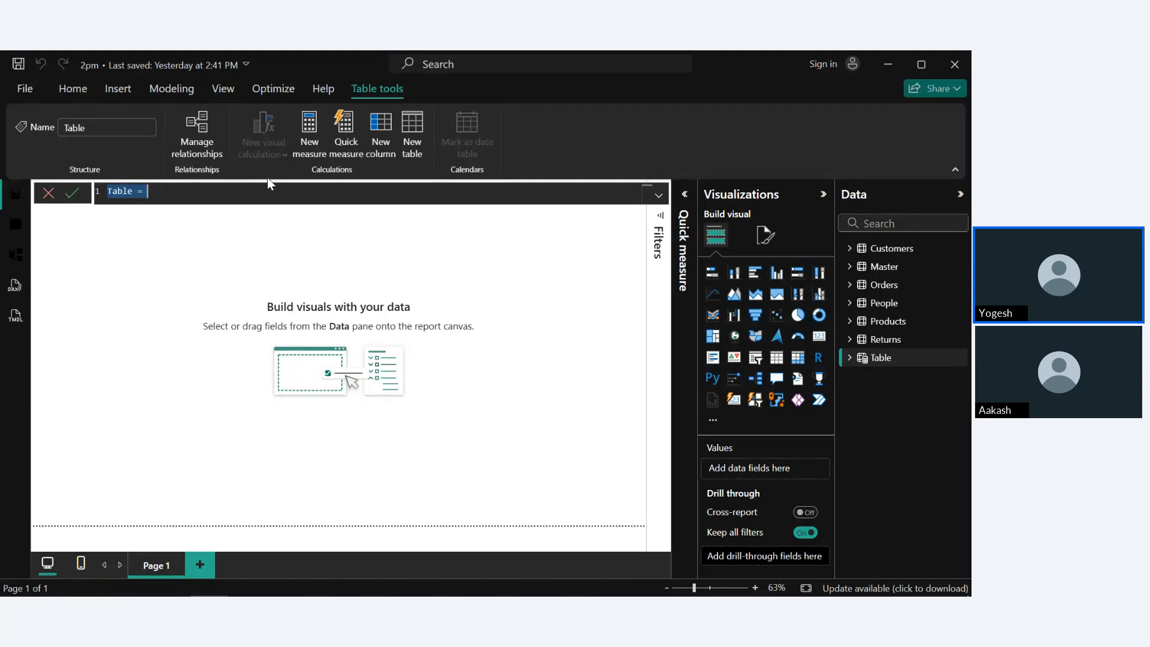
left_click(269, 194)
scroll(269, 194, "up", 5)
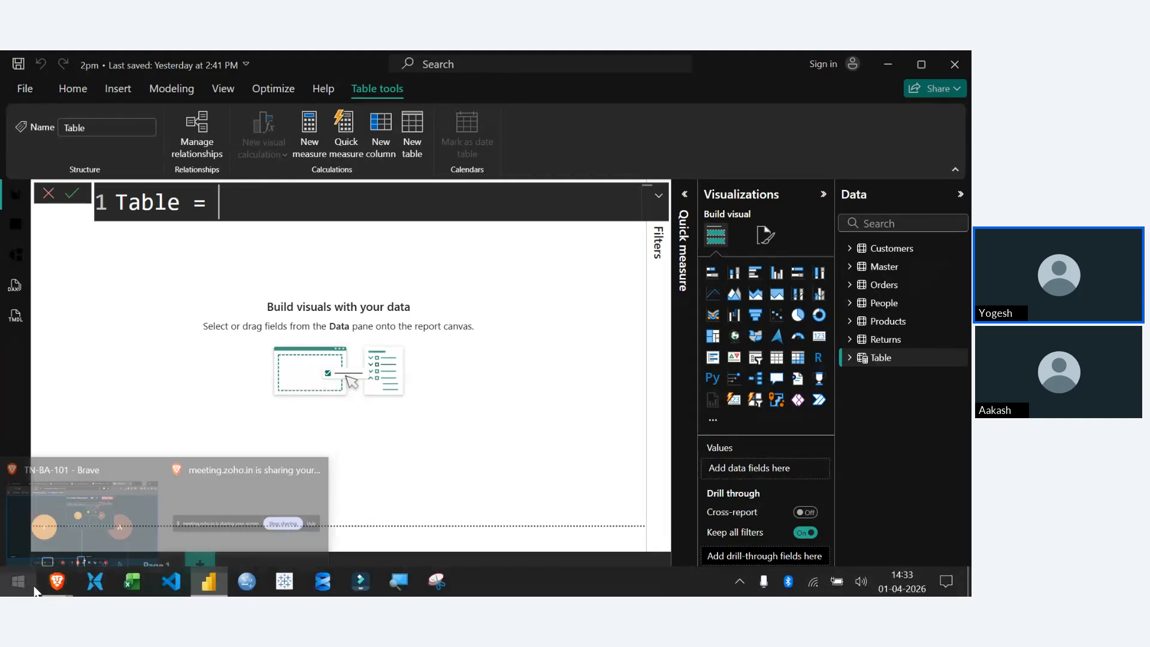
Switch to the Zoho Meeting window in Brave, check the shared-screen preview, and return to Power BI.
mouse_move(57, 581)
left_click(60, 538)
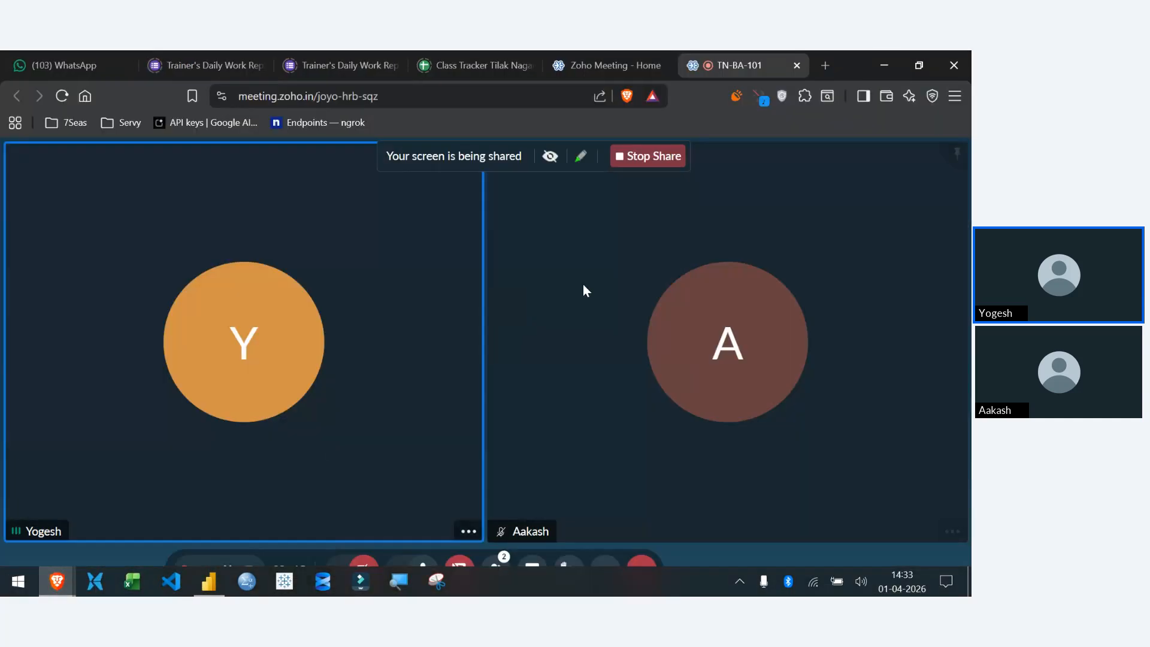
left_click(551, 157)
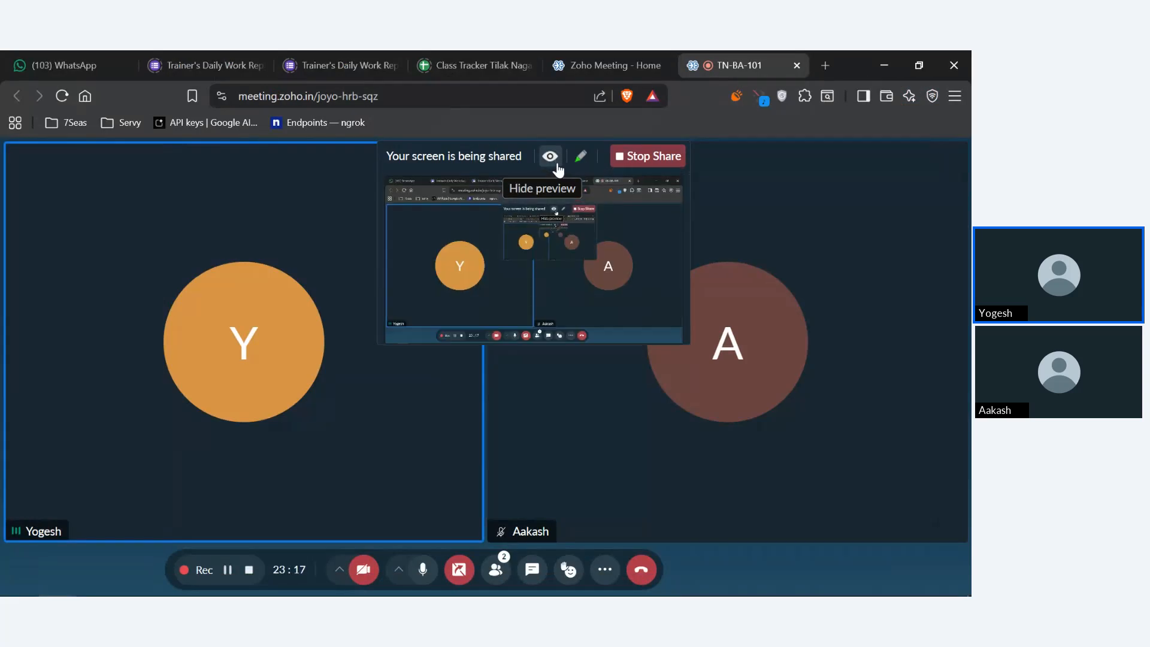
left_click(889, 53)
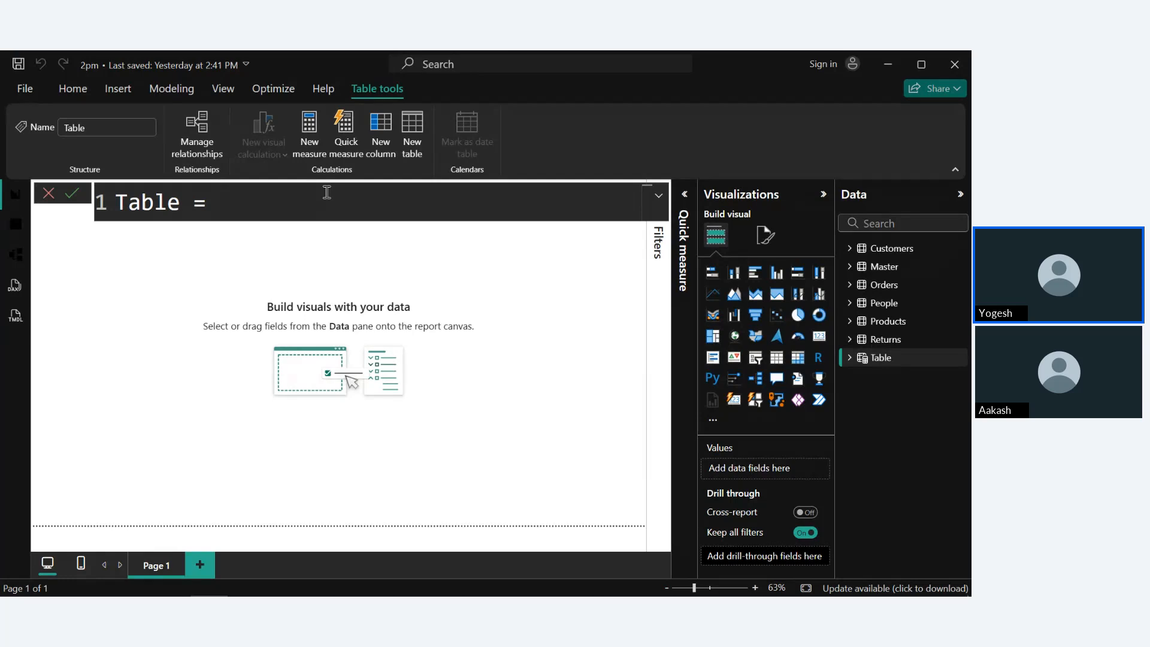
Replace the default table name in the formula with DateTable, followed by an equals sign.
key("BackSpace")
key("BackSpace")
key("BackSpace")
key("BackSpace")
key("BackSpace")
key("BackSpace")
key("BackSpace")
key("BackSpace")
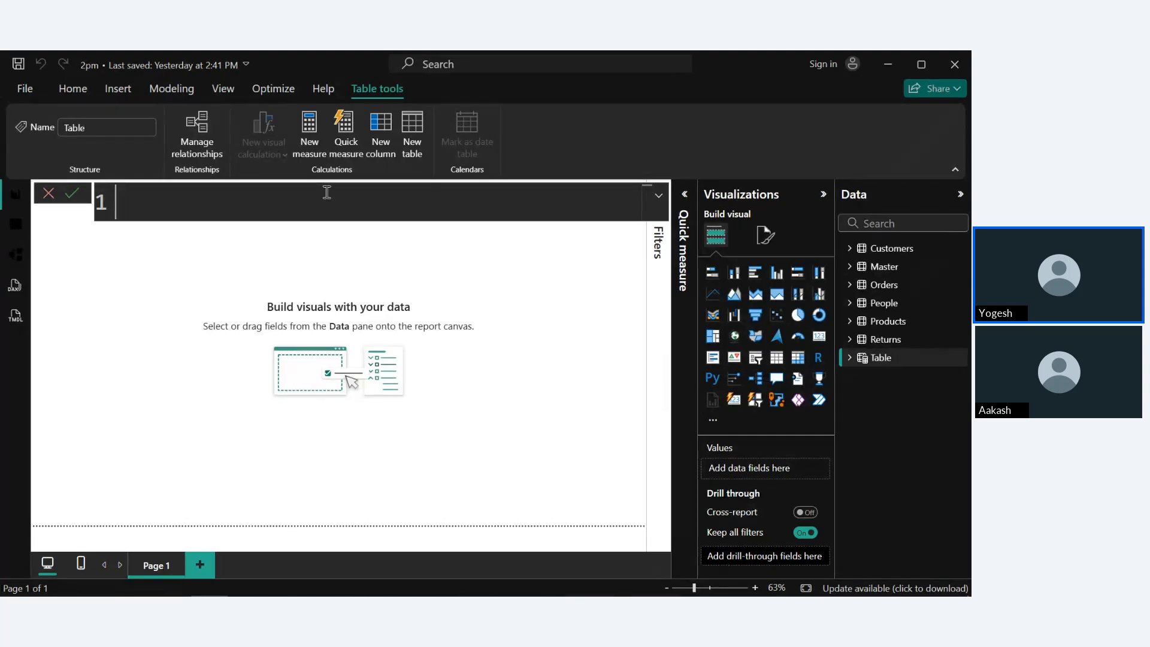
type("DateT")
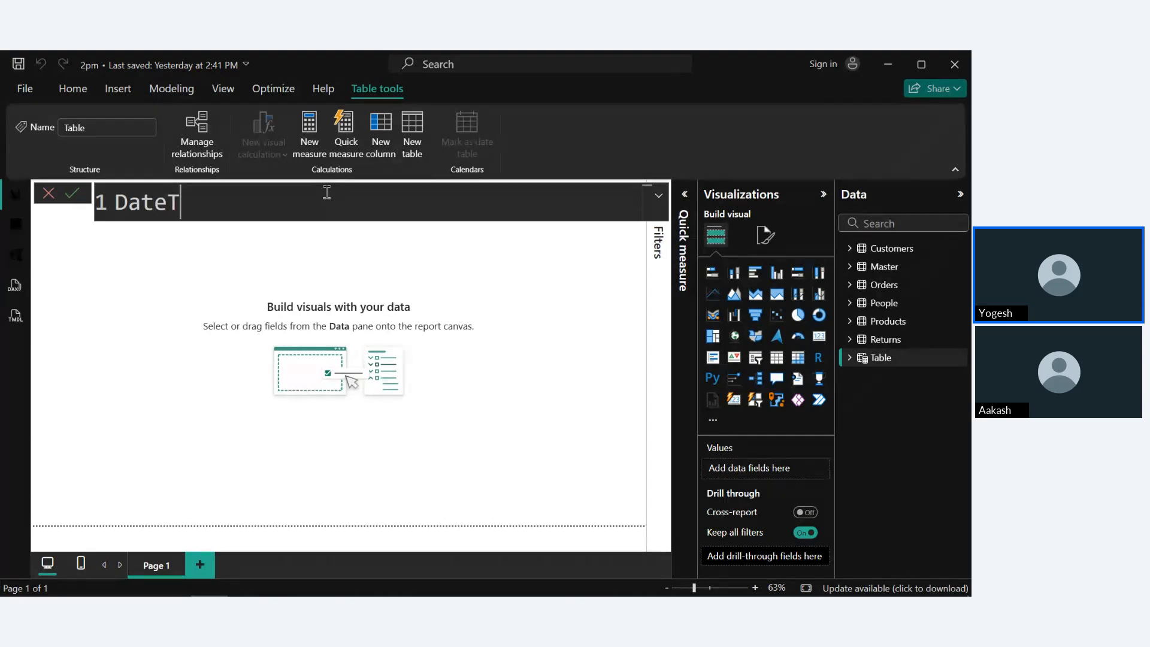
type("able =")
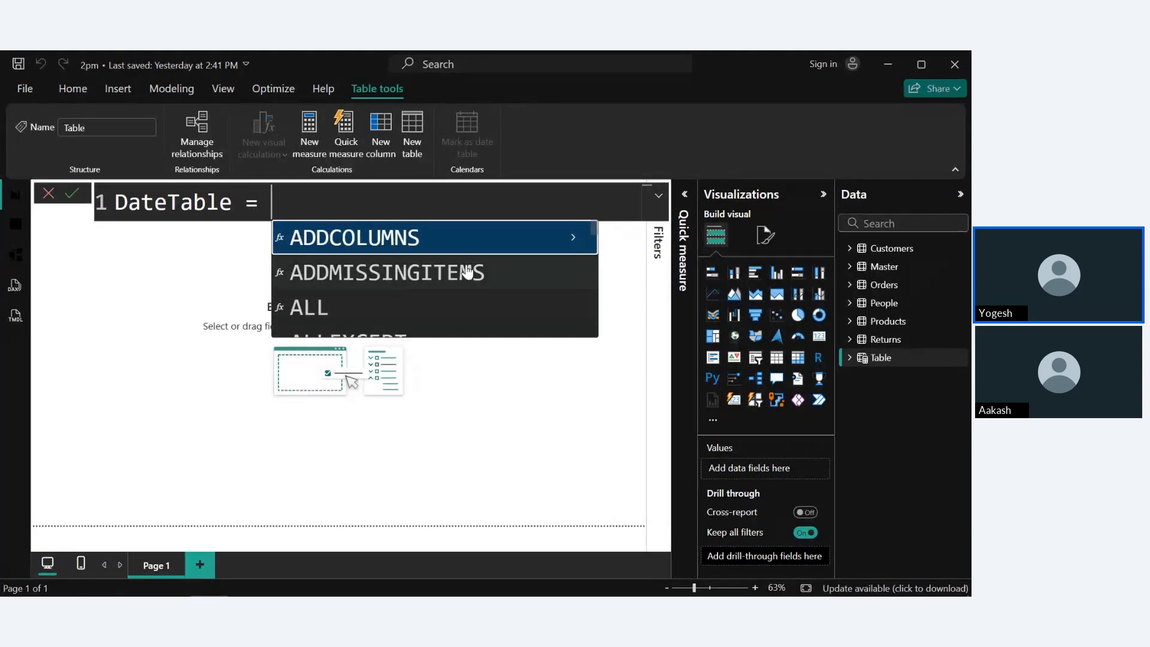
Look through the suggested table functions and insert ADDCOLUMNS as the DateTable expression.
scroll(468, 273, "down", 5)
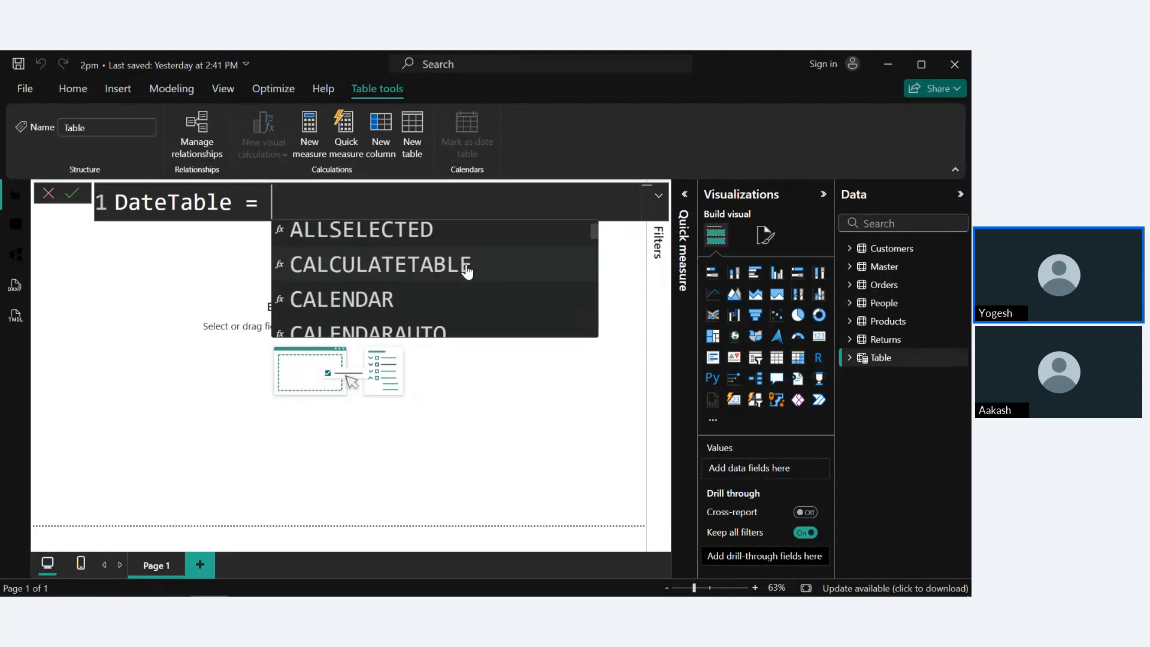
scroll(468, 272, "up", 5)
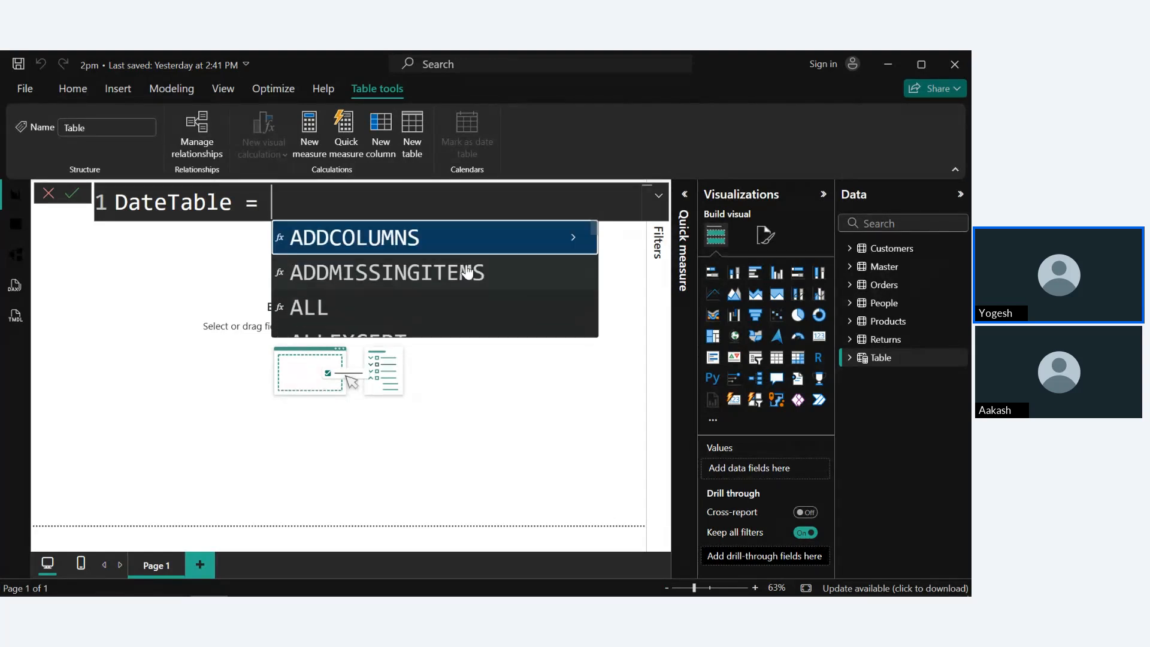
left_click(415, 244)
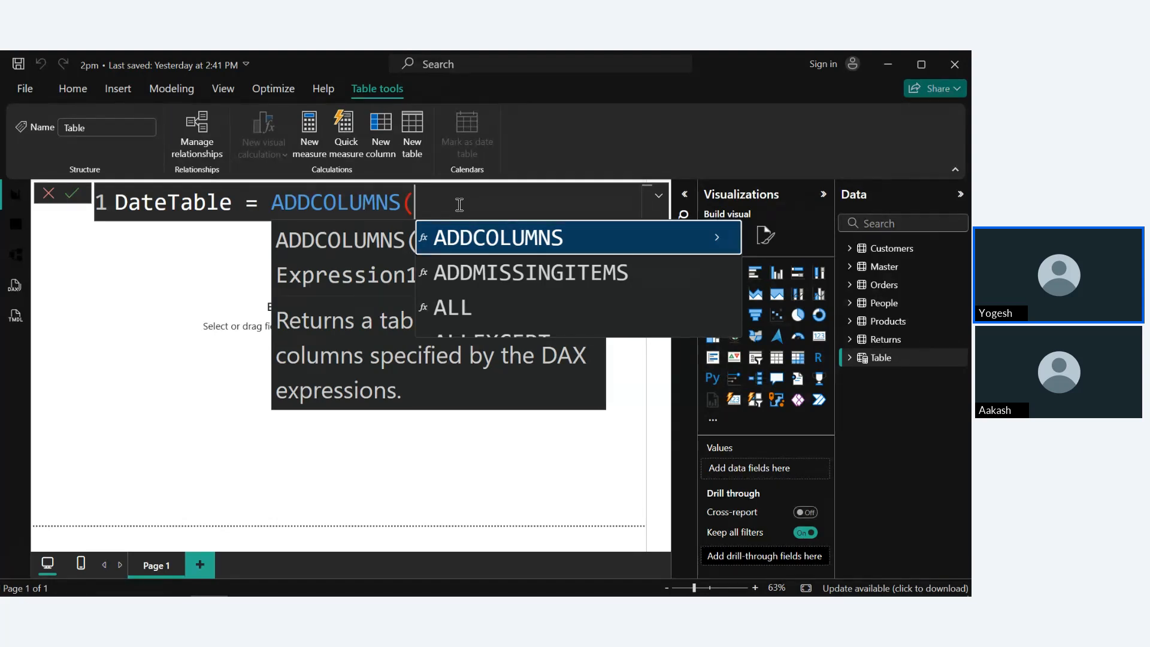
Move the ADDCOLUMNS function onto its own line below the DateTable name.
key("Left")
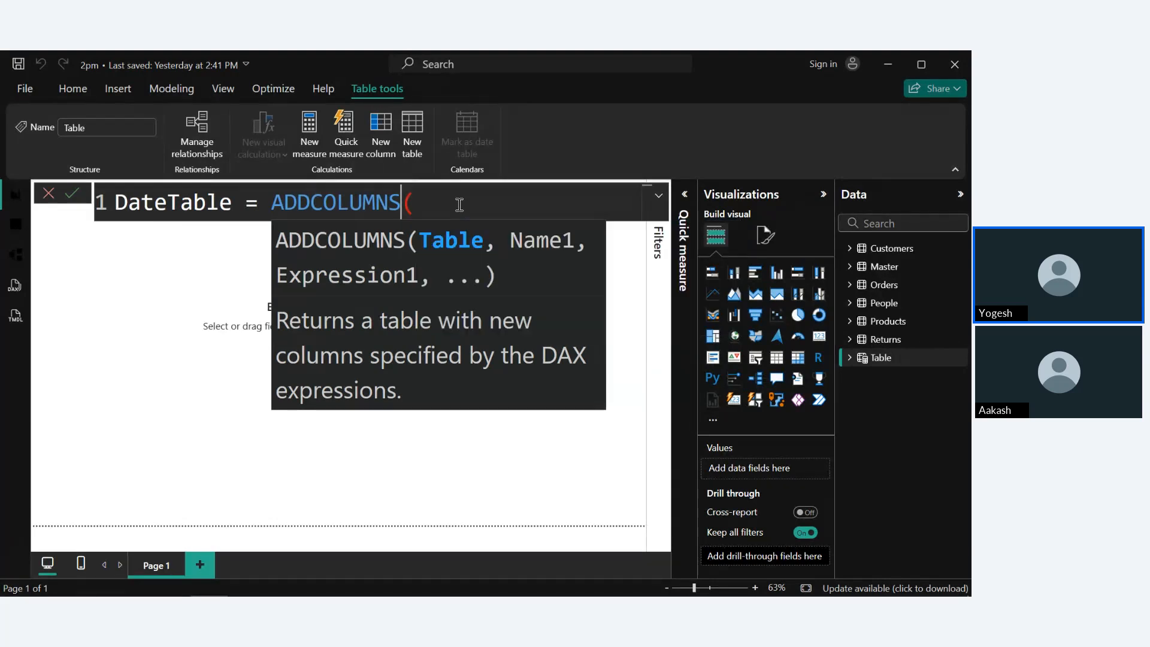
key("shift+Left")
key("shift+Left")
key("shift+Left")
key("shift+Left")
key("shift+Left")
key("shift+Left")
key("shift+Left")
key("shift+Left")
key("shift+Left")
key("shift+Left")
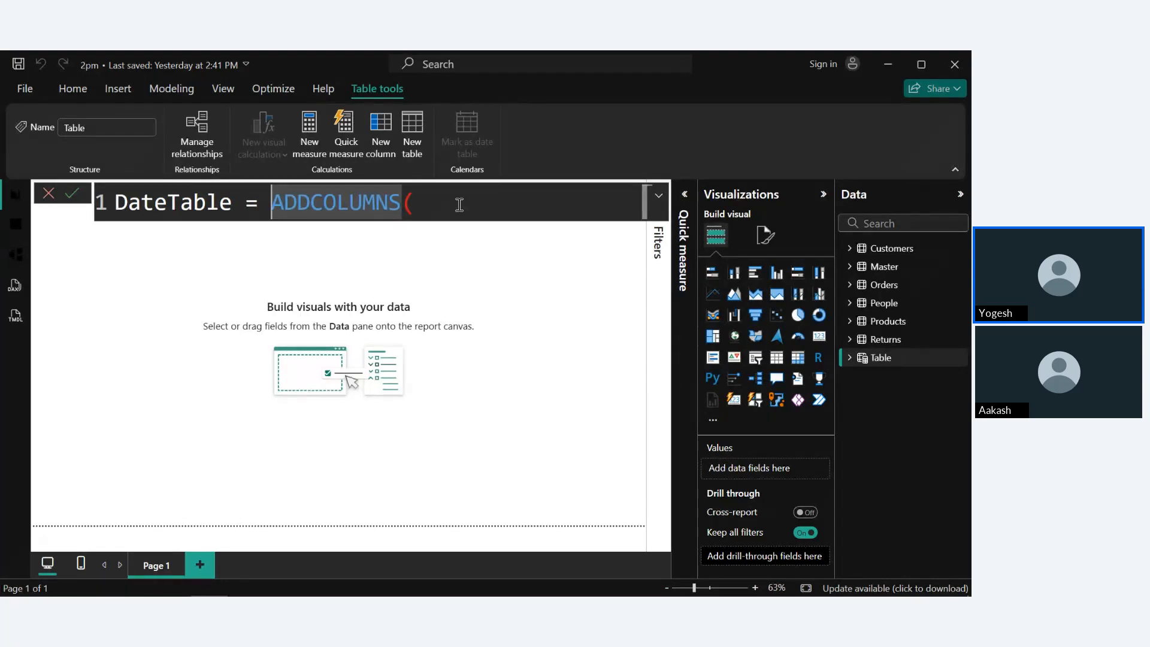
key("shift+Return")
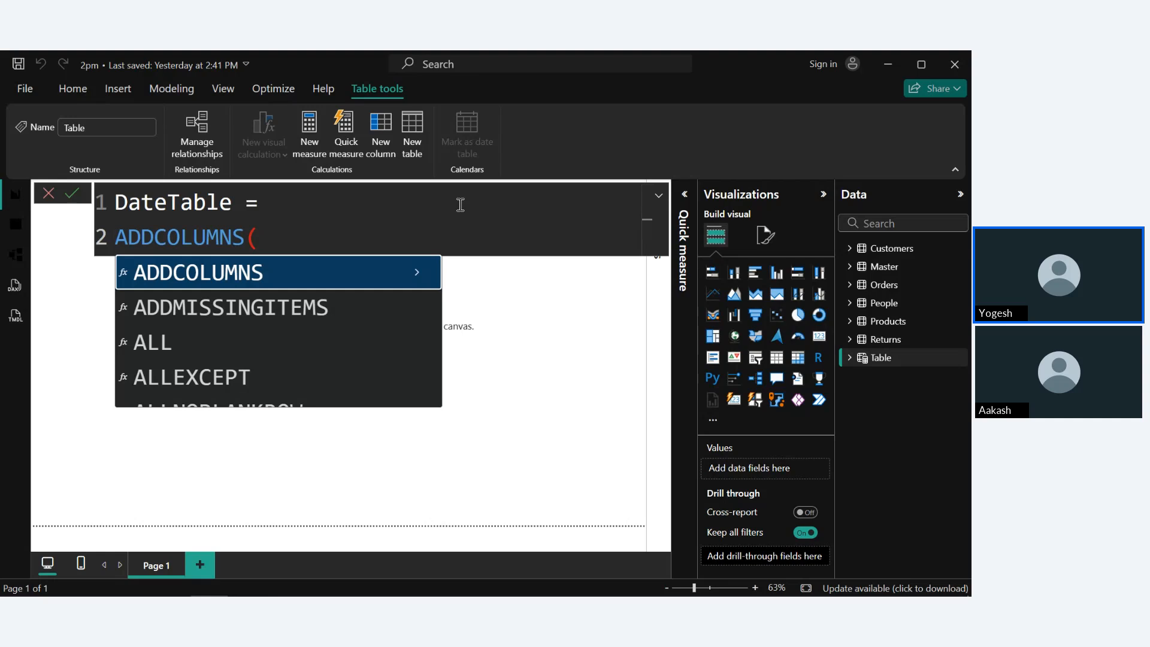
left_click(346, 242)
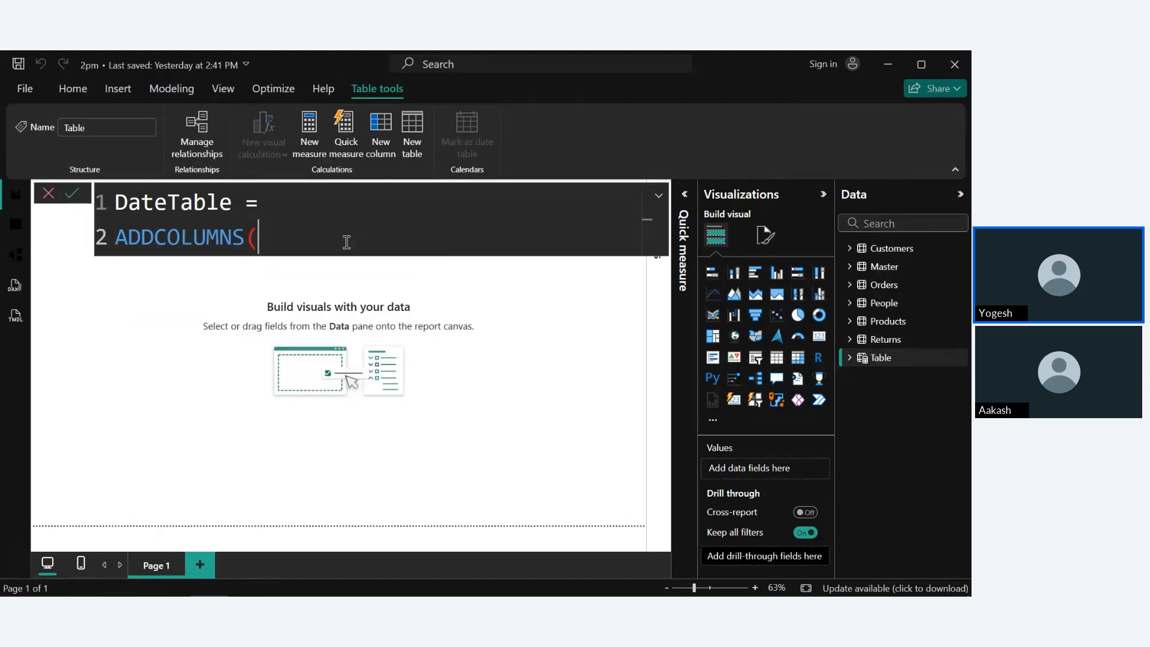
On a new line inside ADDCOLUMNS, enter CALENDAR with MIN(Orders[Order Date]) as its start date.
key("shift+Return")
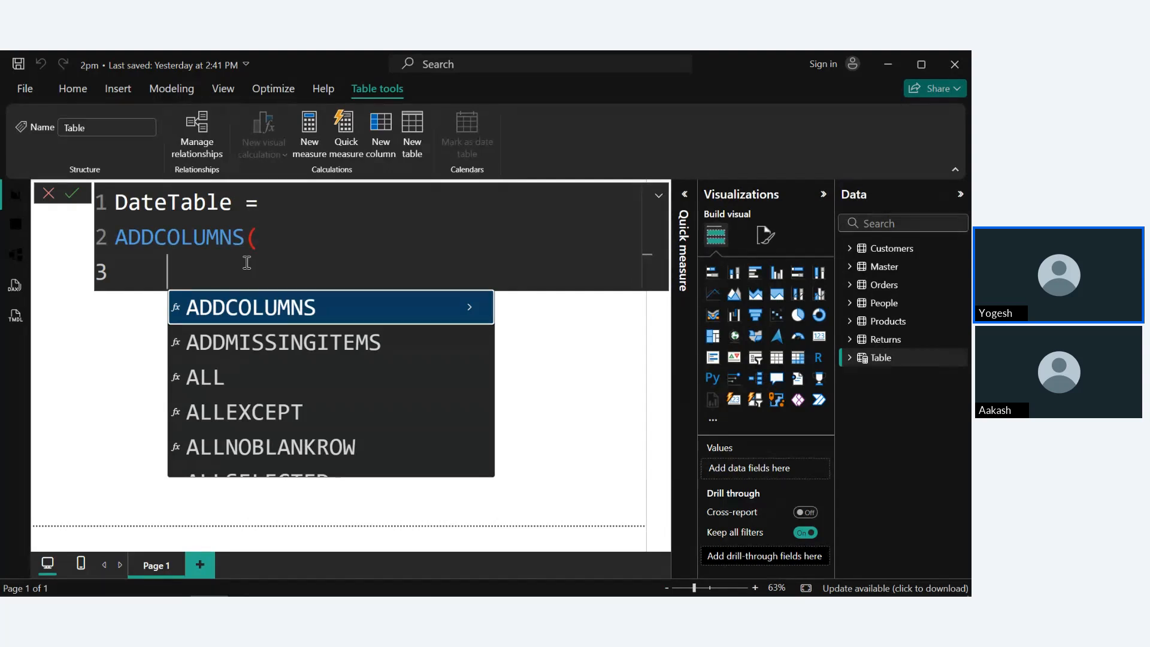
type("CALEN")
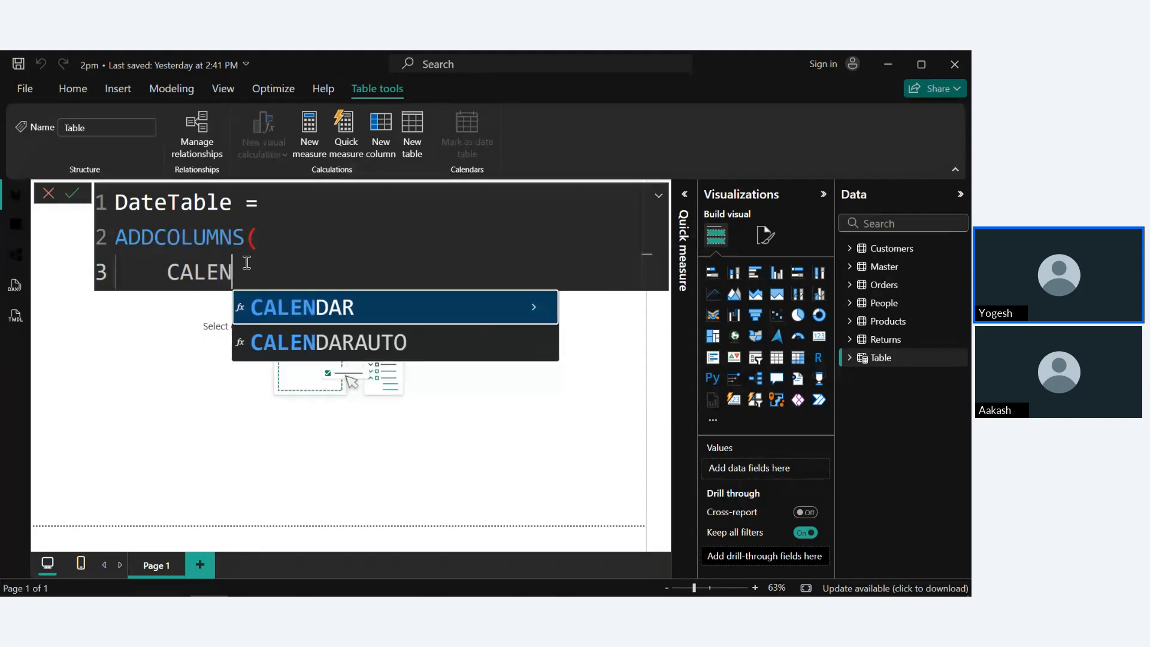
key("Tab")
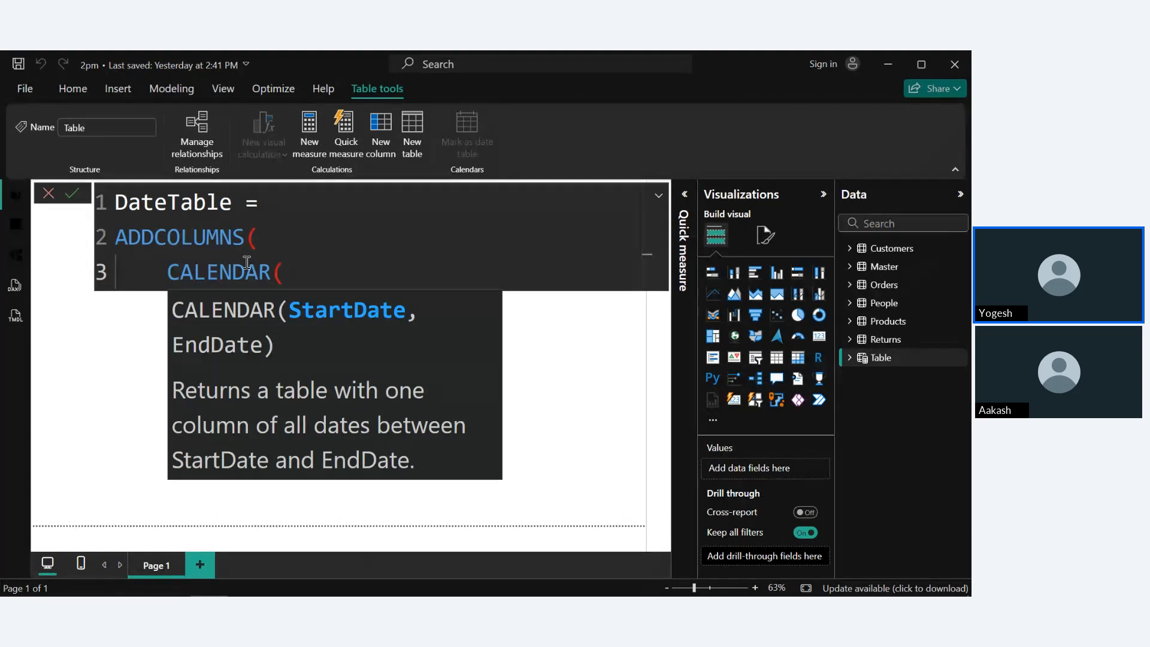
type("MIN")
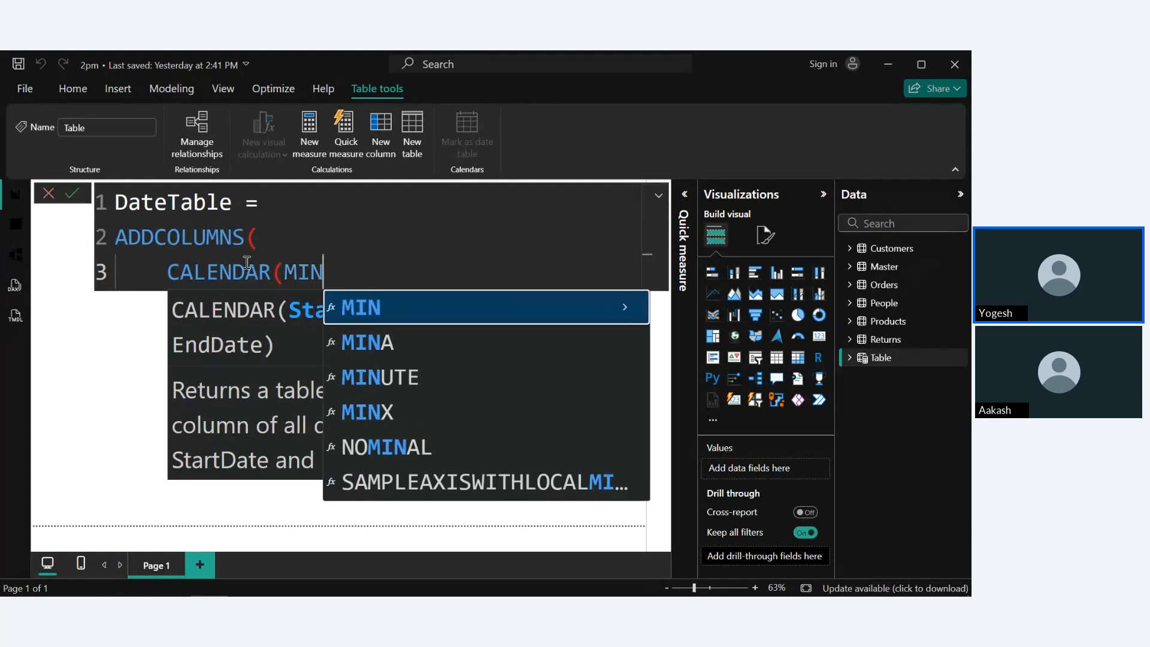
type("(Ord")
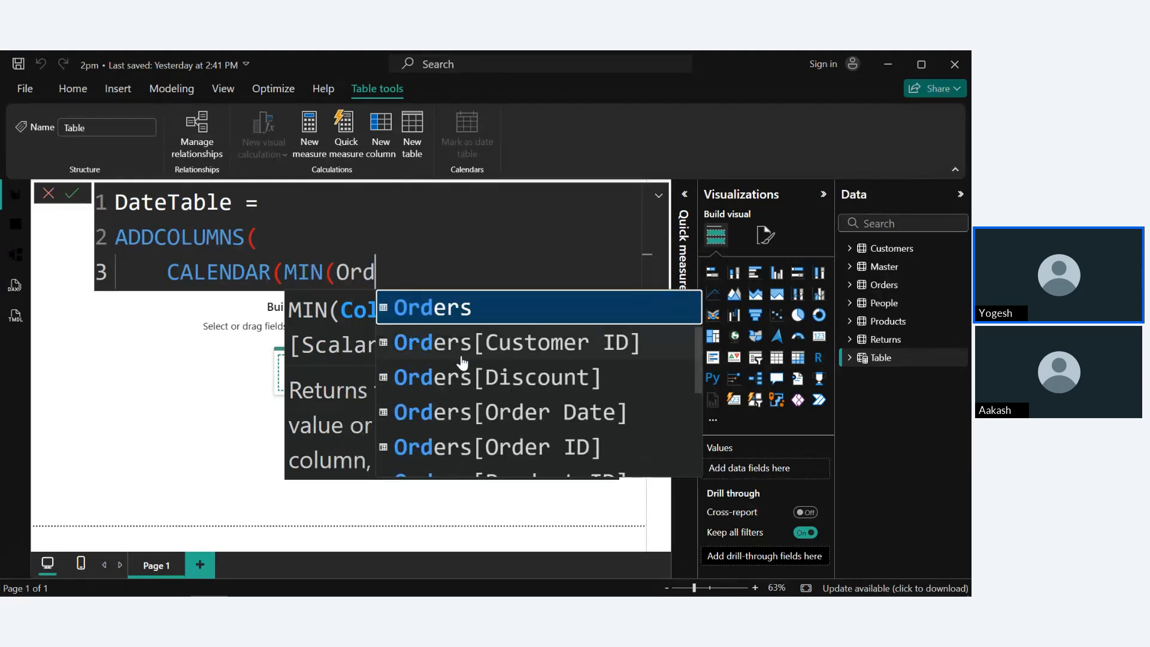
left_click(519, 409)
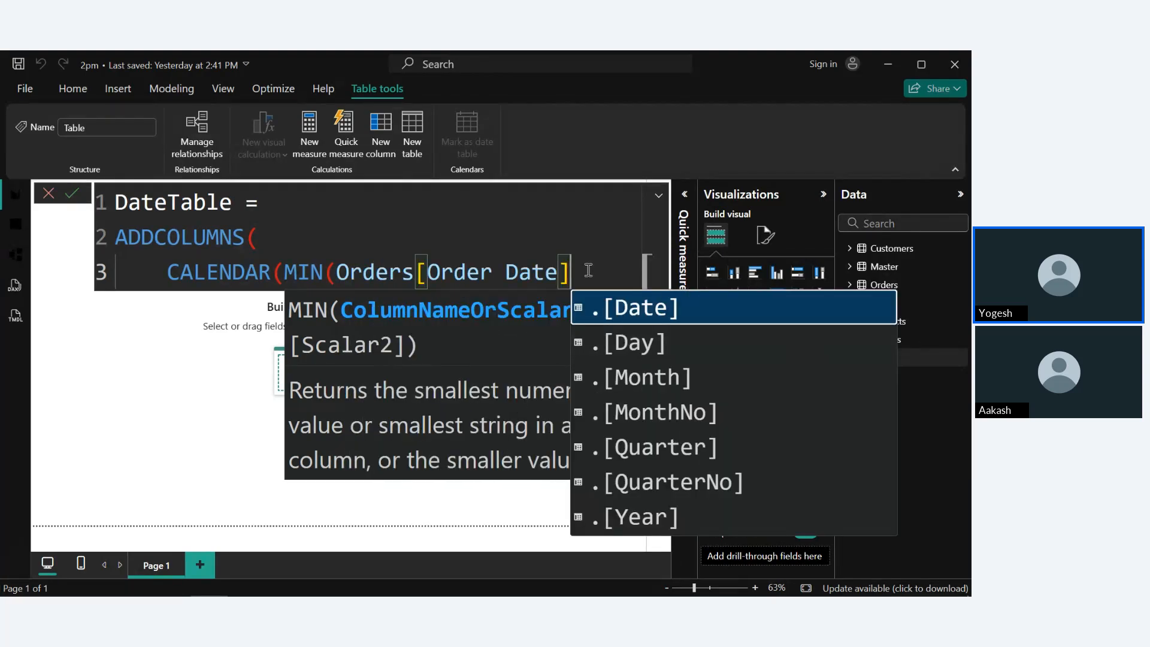
type(")")
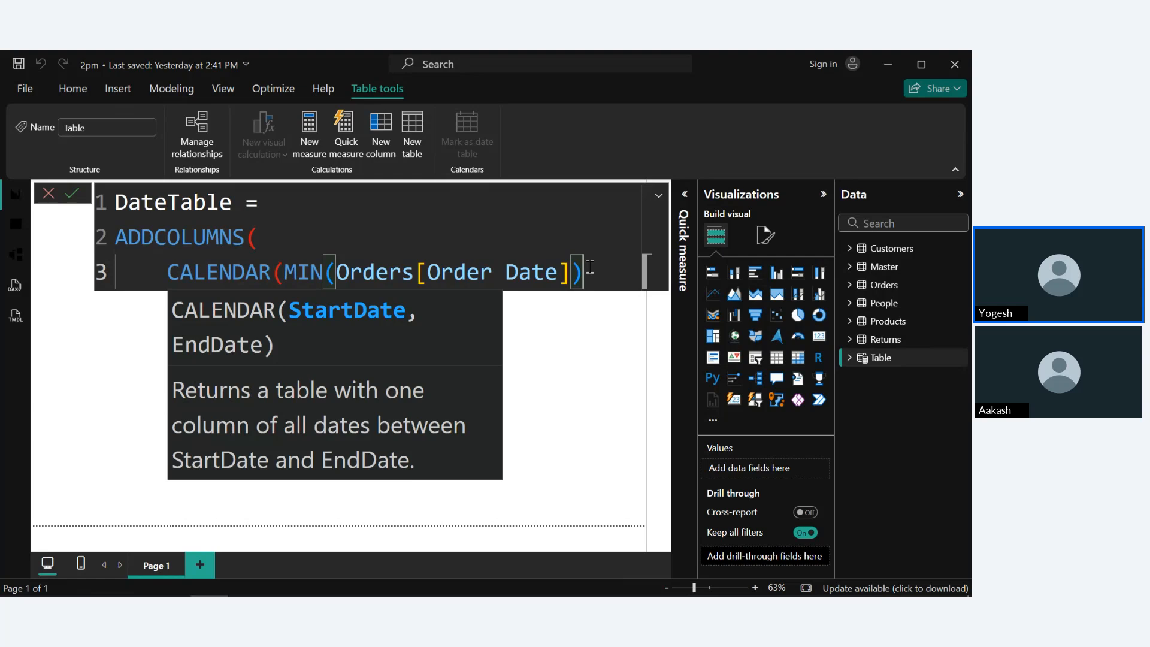
Move the MIN(Orders[Order Date]) argument onto its own indented line beneath CALENDAR.
key("Left")
key("Left")
key("Left")
key("Left")
key("Left")
key("Left")
key("Left")
key("Left")
key("Left")
key("Left")
key("Left")
key("Left")
key("Left")
key("Left")
key("Left")
key("Left")
key("Left")
key("Left")
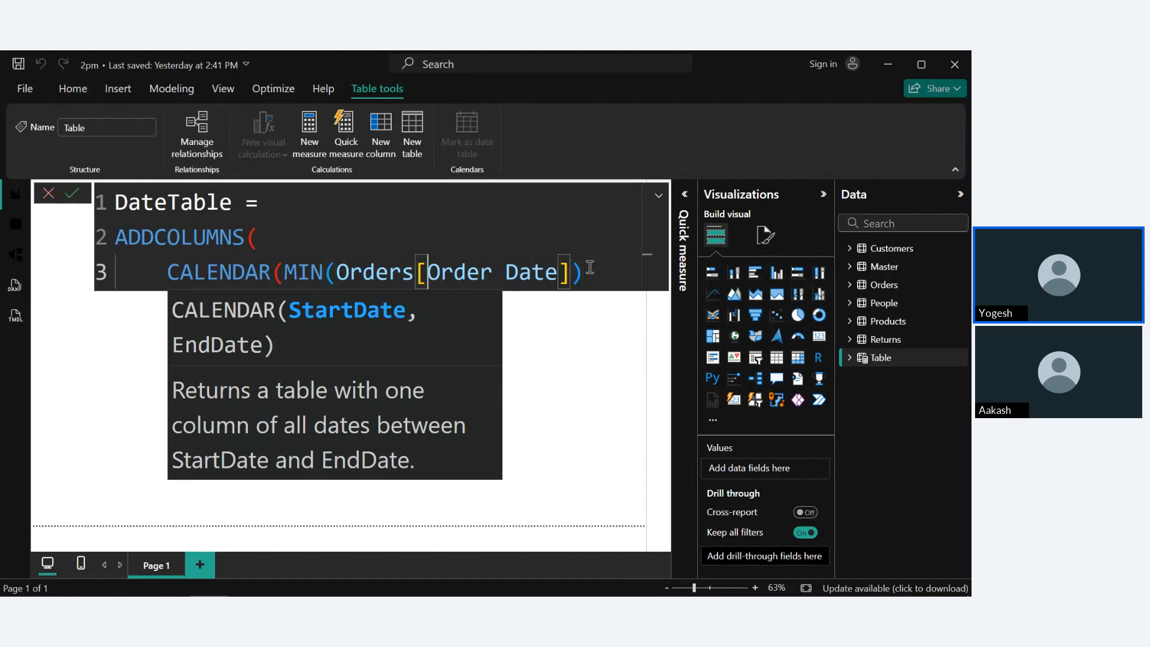
key("Left")
key("Left")
key("Left")
key("Left")
key("Left")
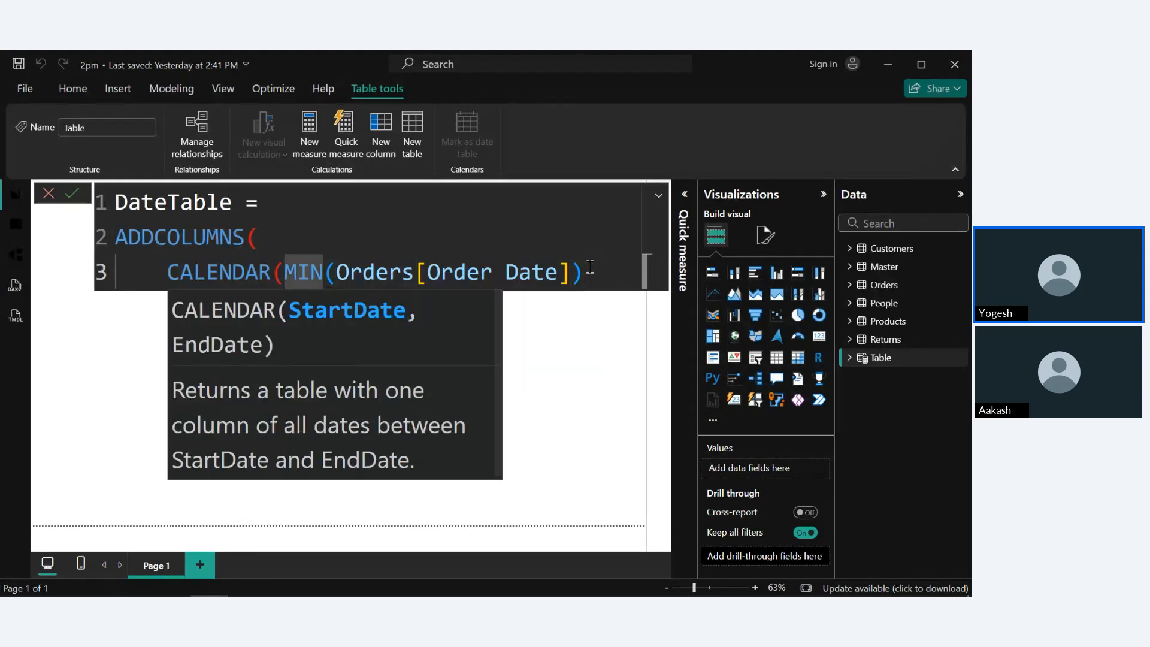
key("shift+Return")
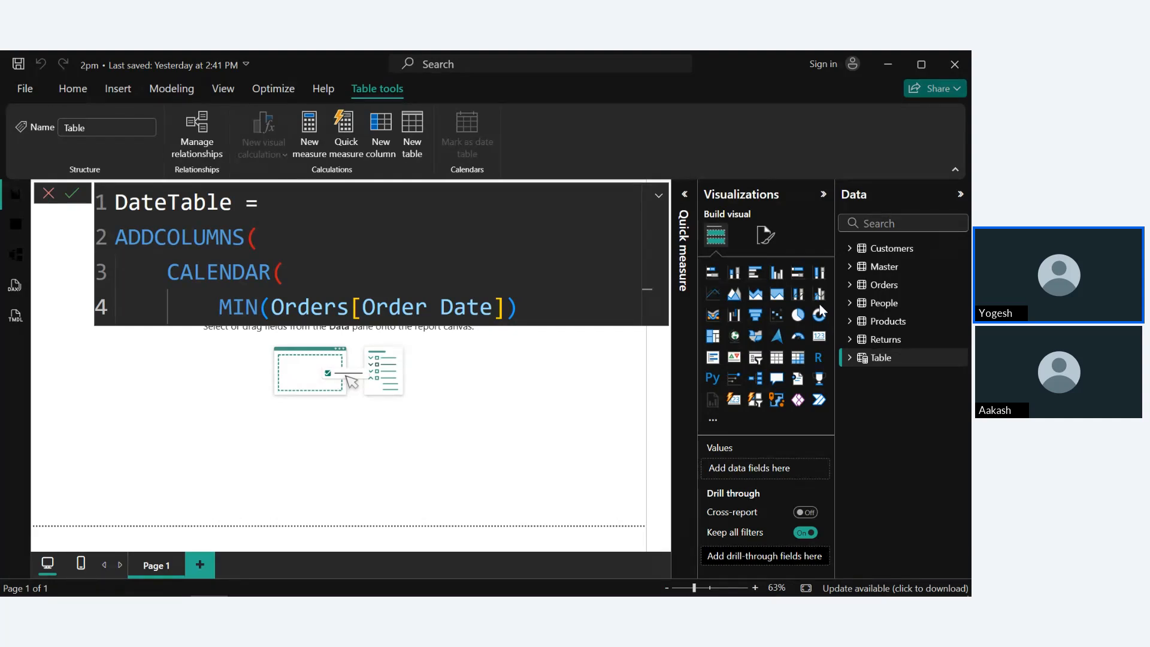
Add MAX(Orders[Order Date]) on a new line as the end date of CALENDAR, separated by a comma.
left_click(556, 299)
type(",")
key("Return")
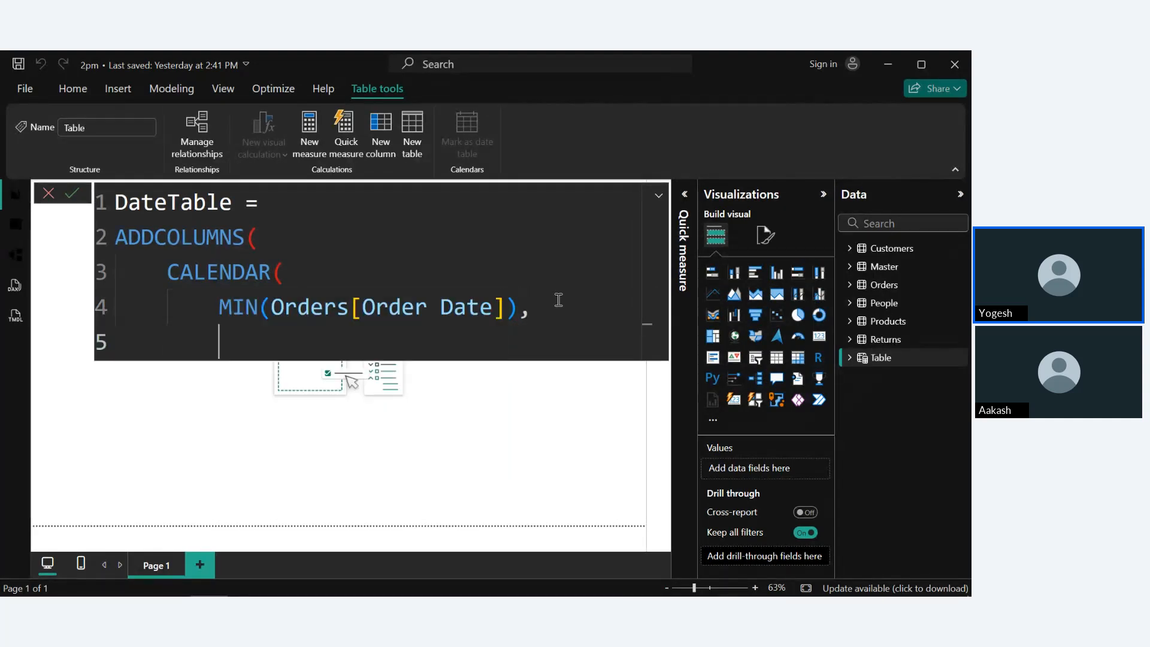
type("MAX")
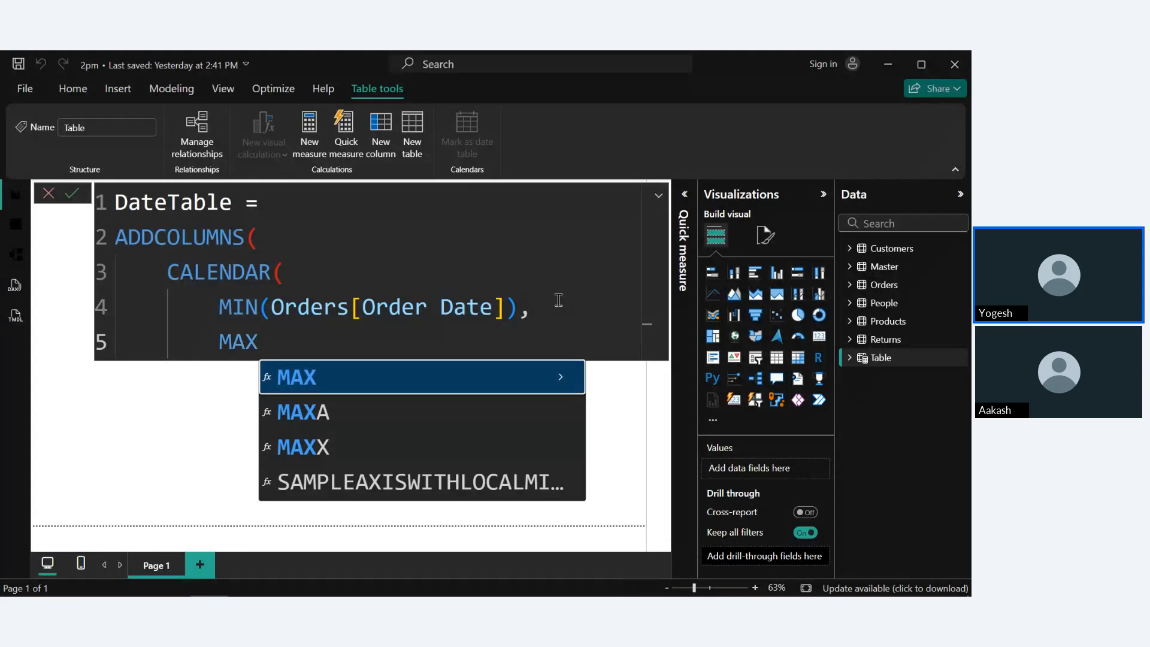
type("(")
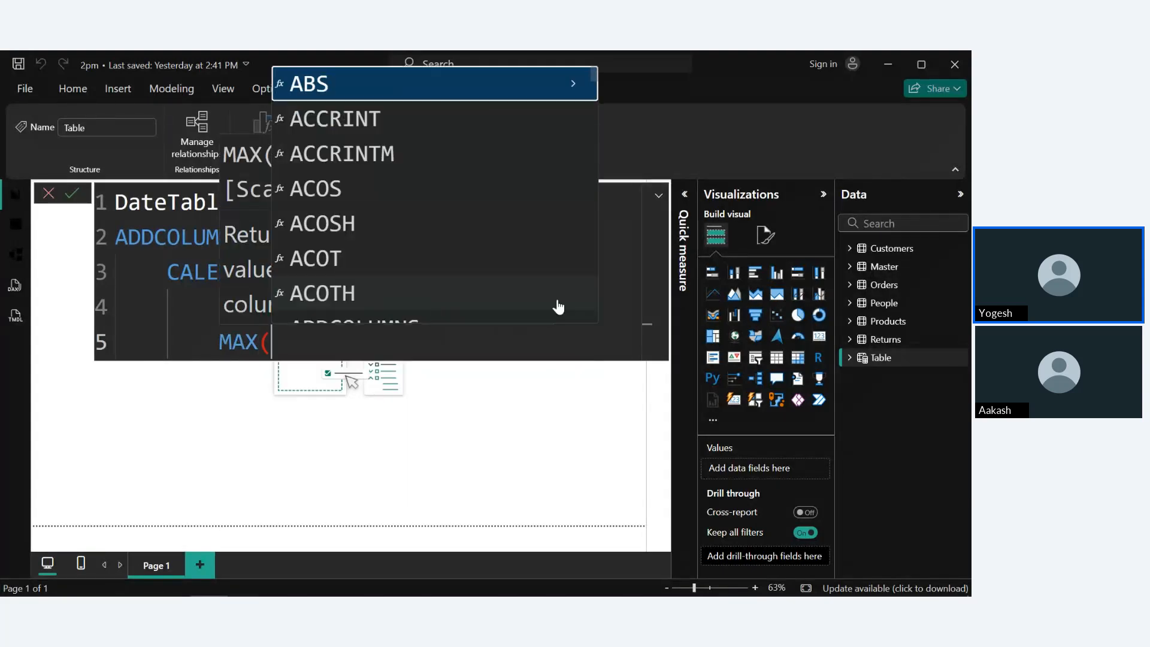
key("Escape")
key("Escape")
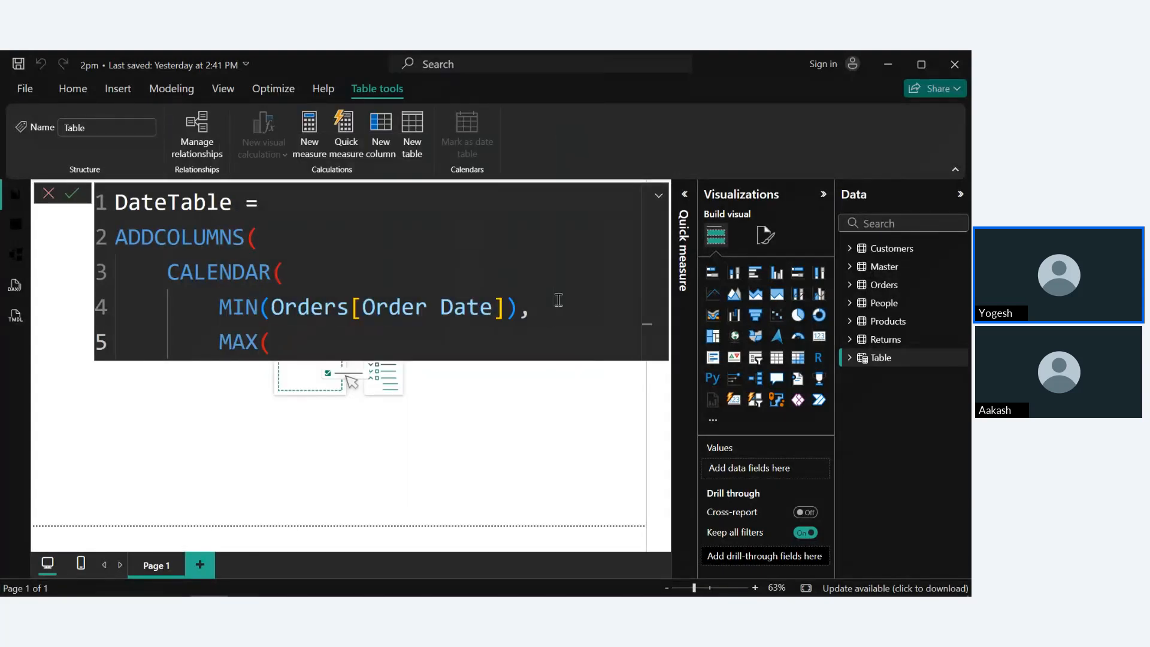
type("Orders")
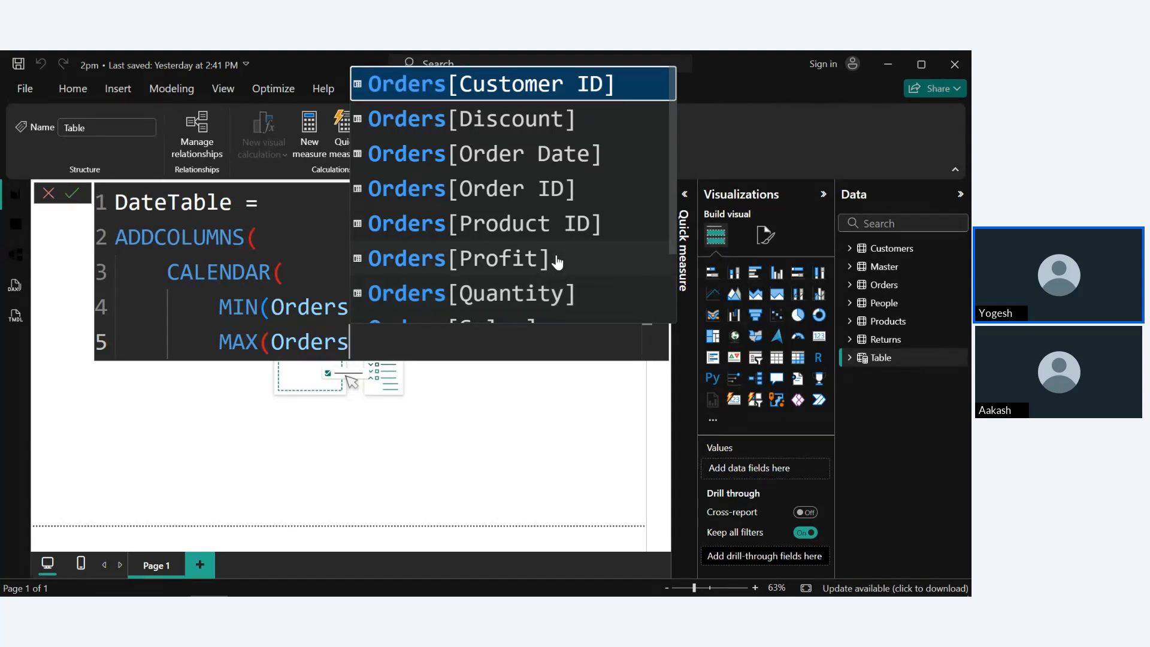
left_click(531, 166)
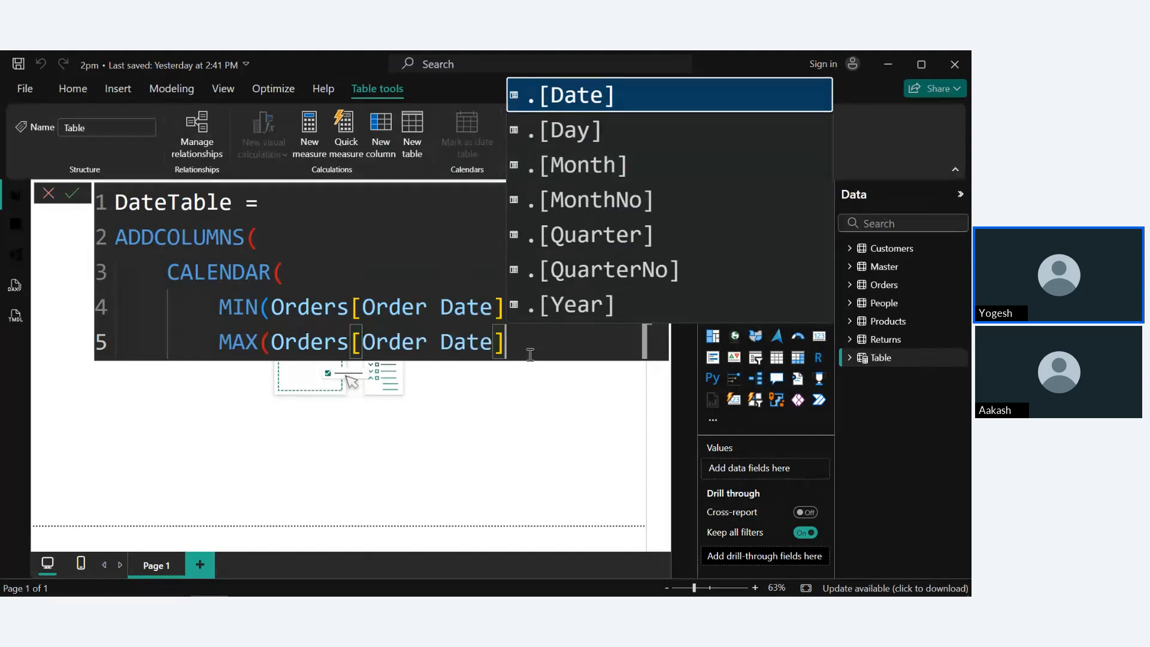
key("Escape")
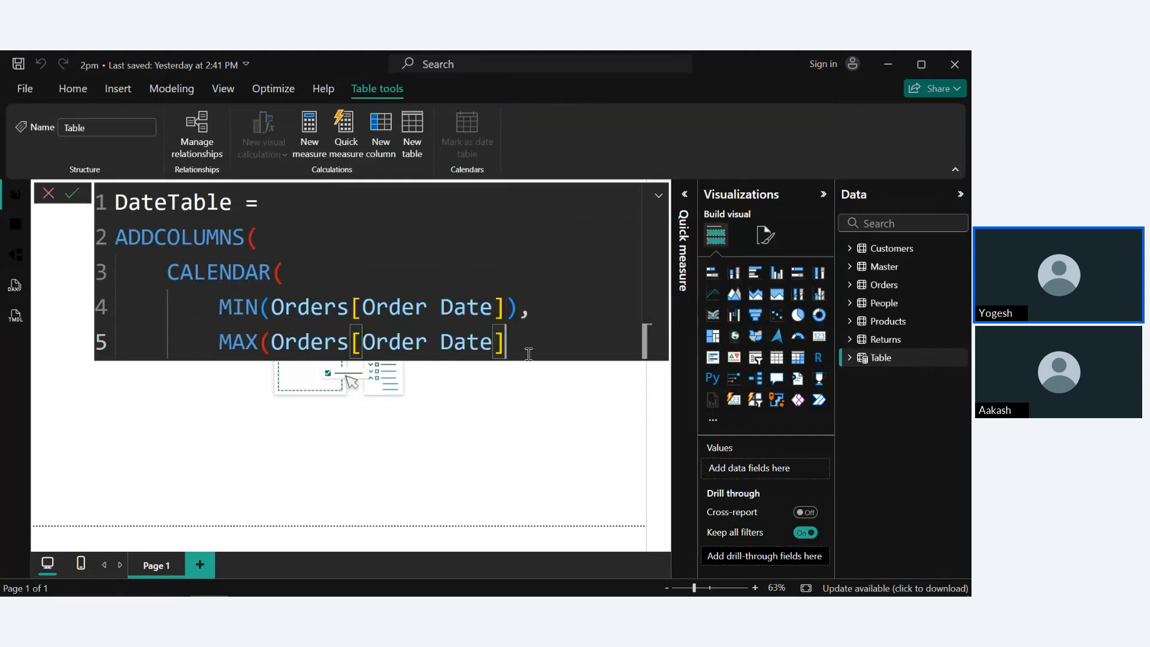
type(")")
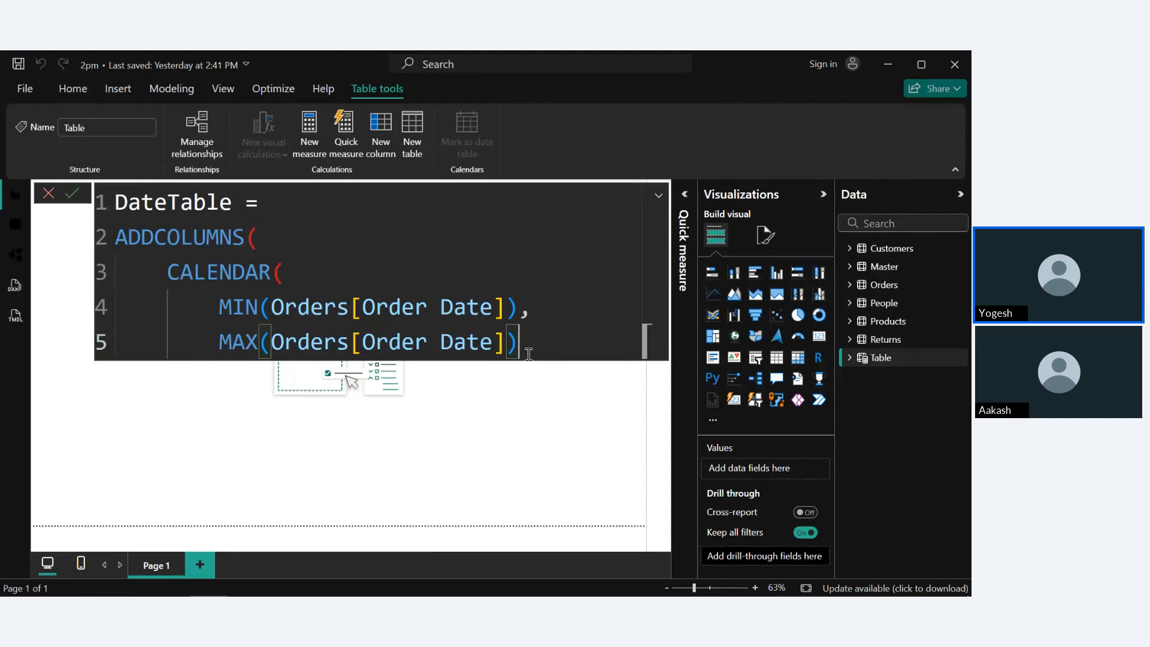
Close the CALENDAR function with a parenthesis on a separate line.
key("shift+Return")
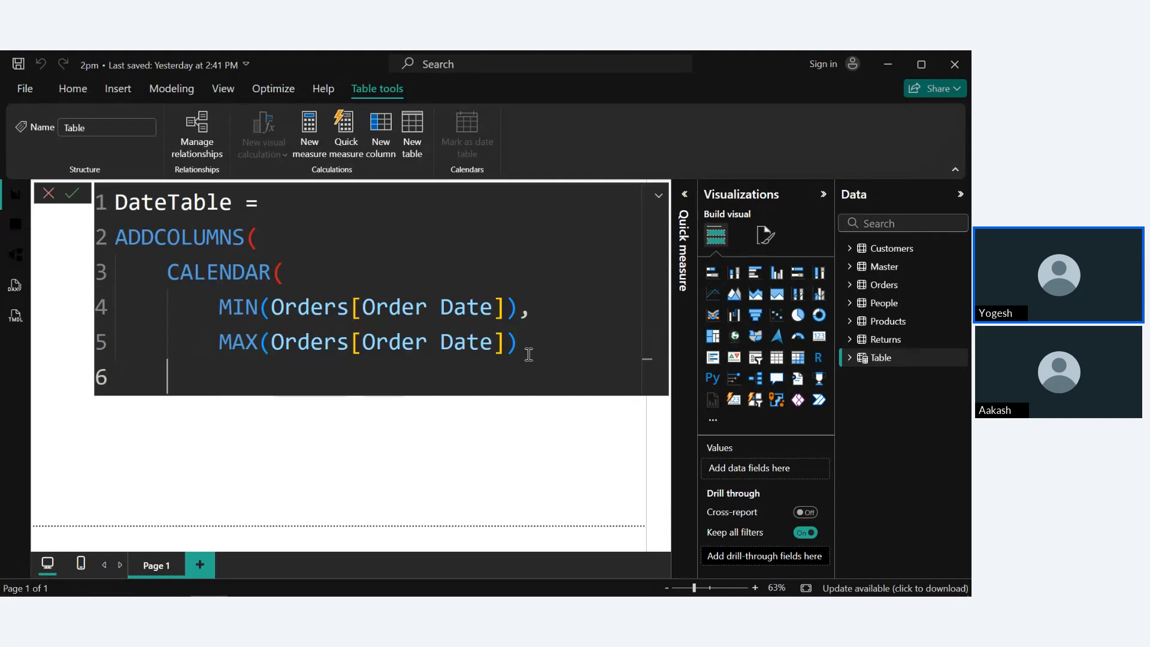
type(")")
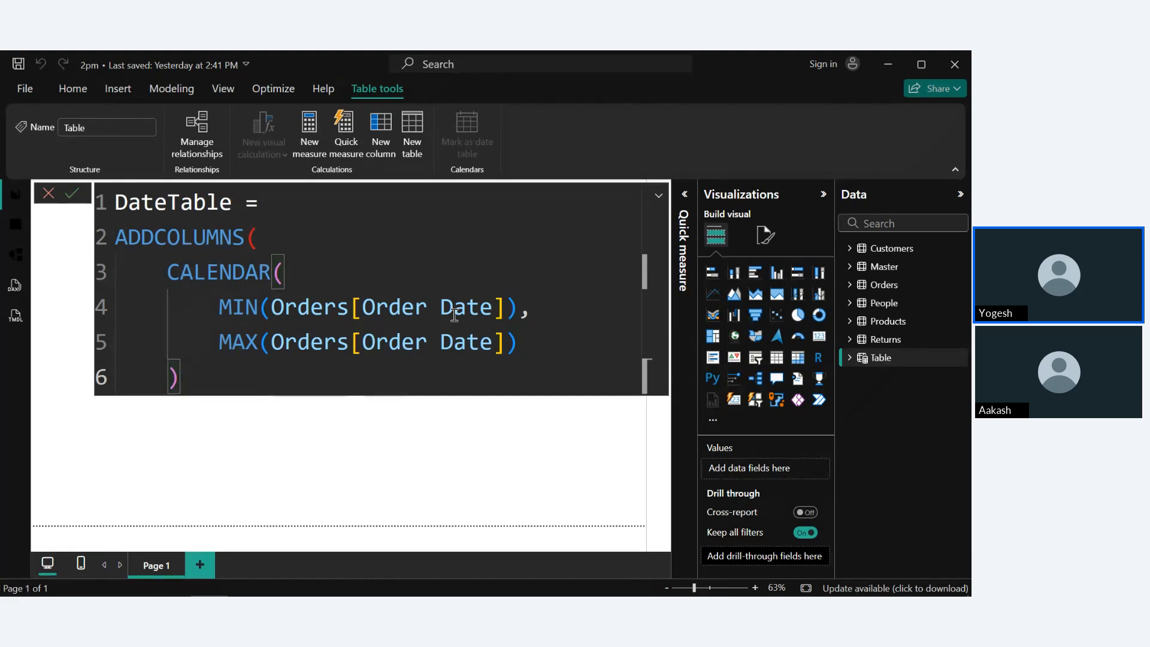
type("\"")
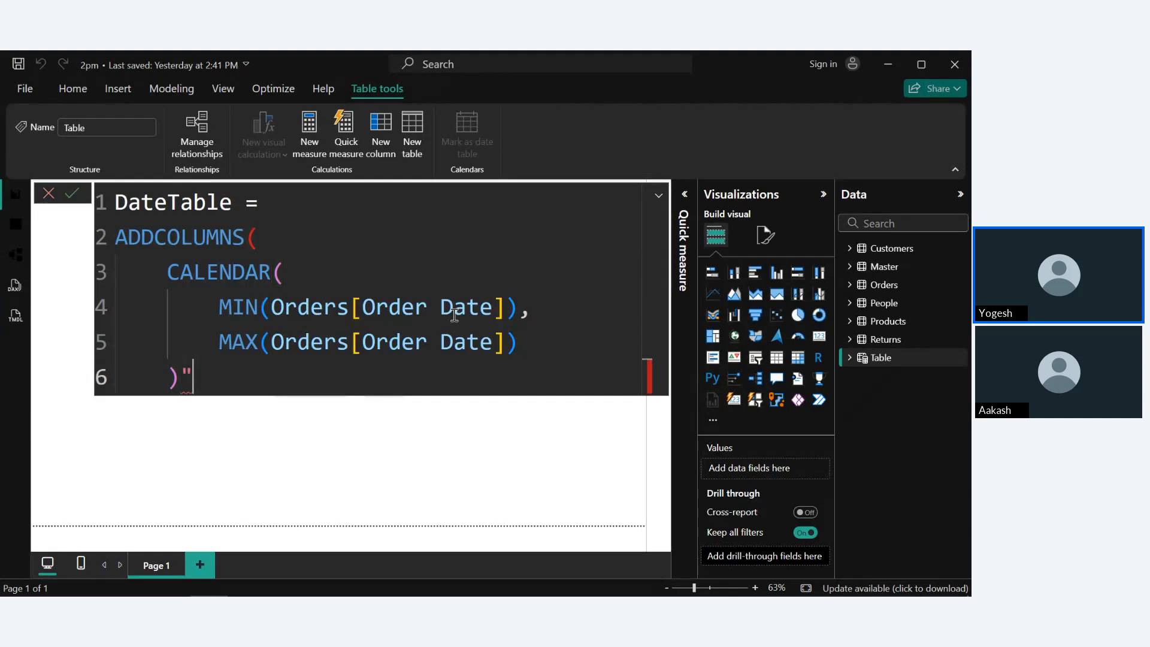
key("BackSpace")
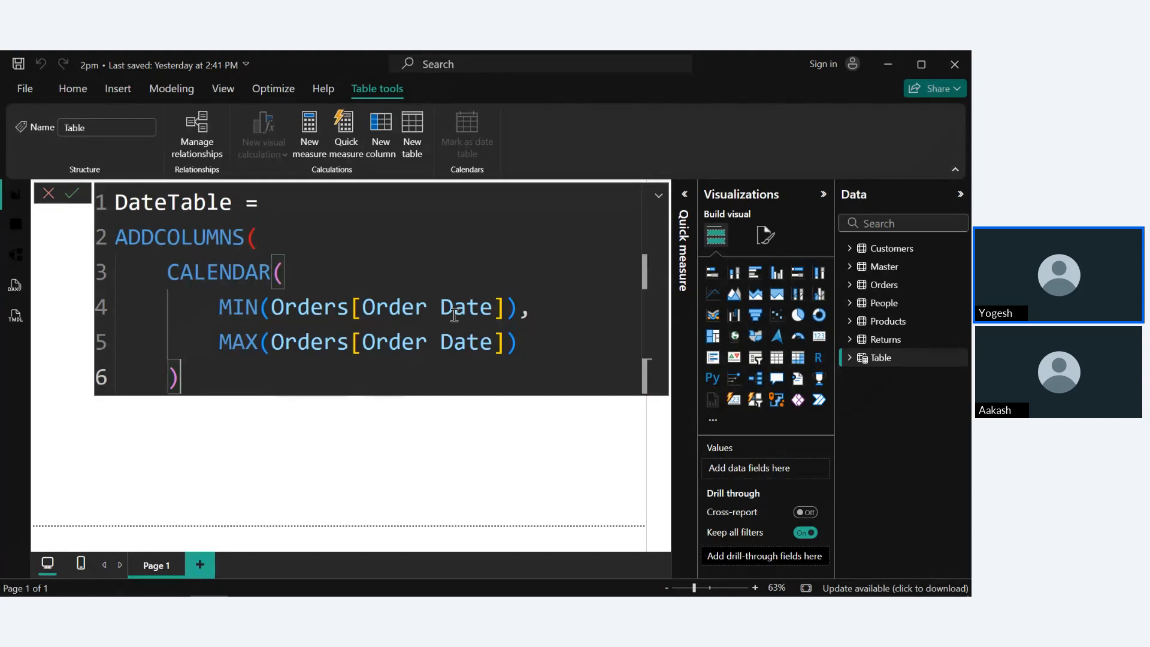
Below the CALENDAR block, add a "Year" column defined as YEAR([Date]) on its own line, separated by a comma.
type(",")
key("shift+Return")
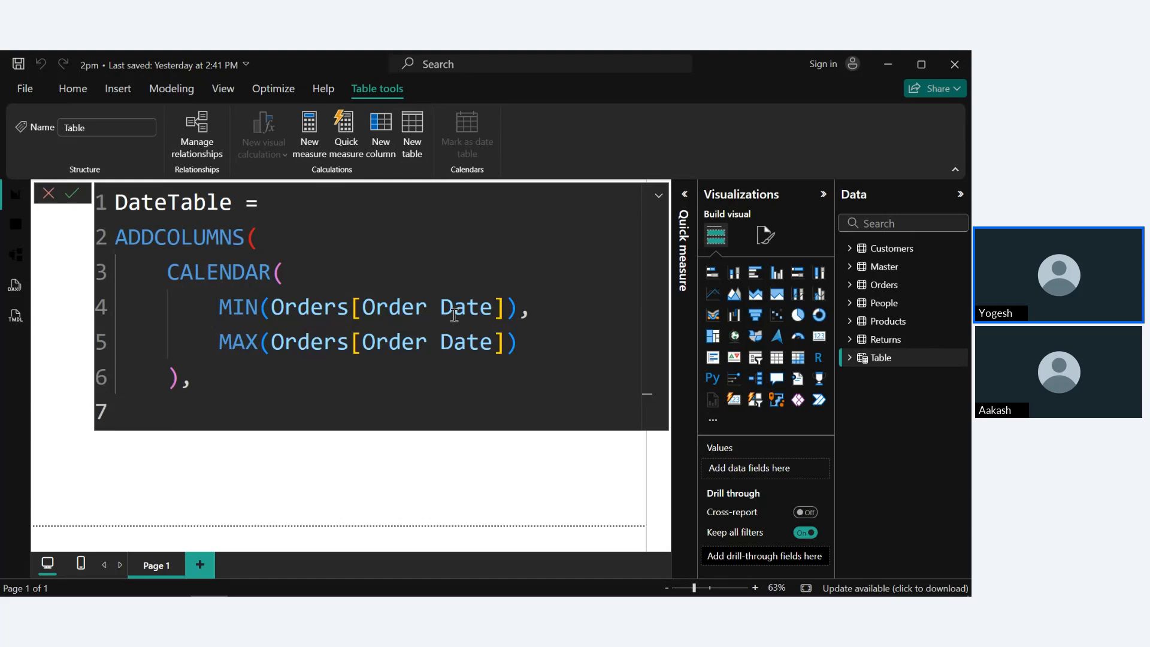
type("\"Year\",")
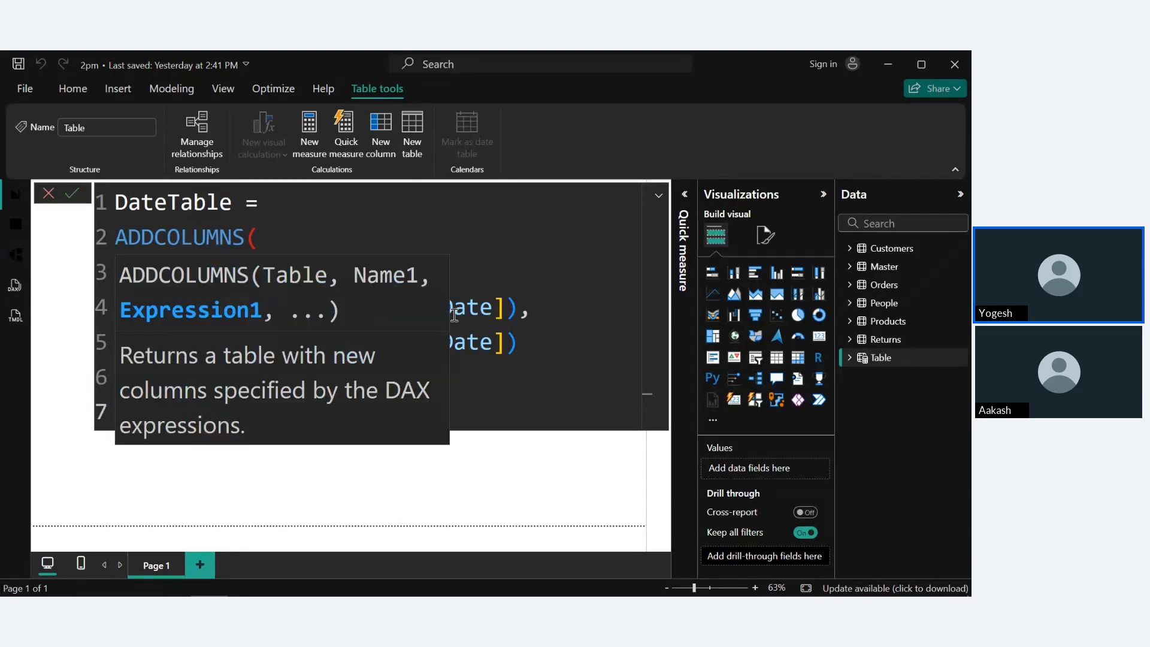
key("Escape")
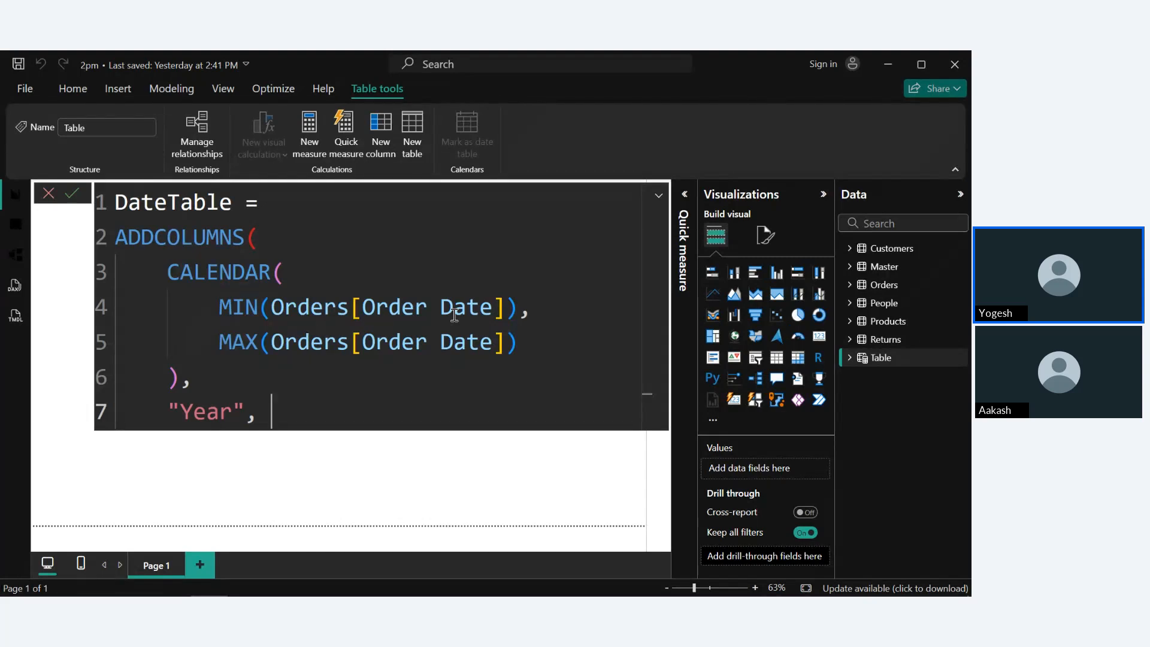
type("YEAR(")
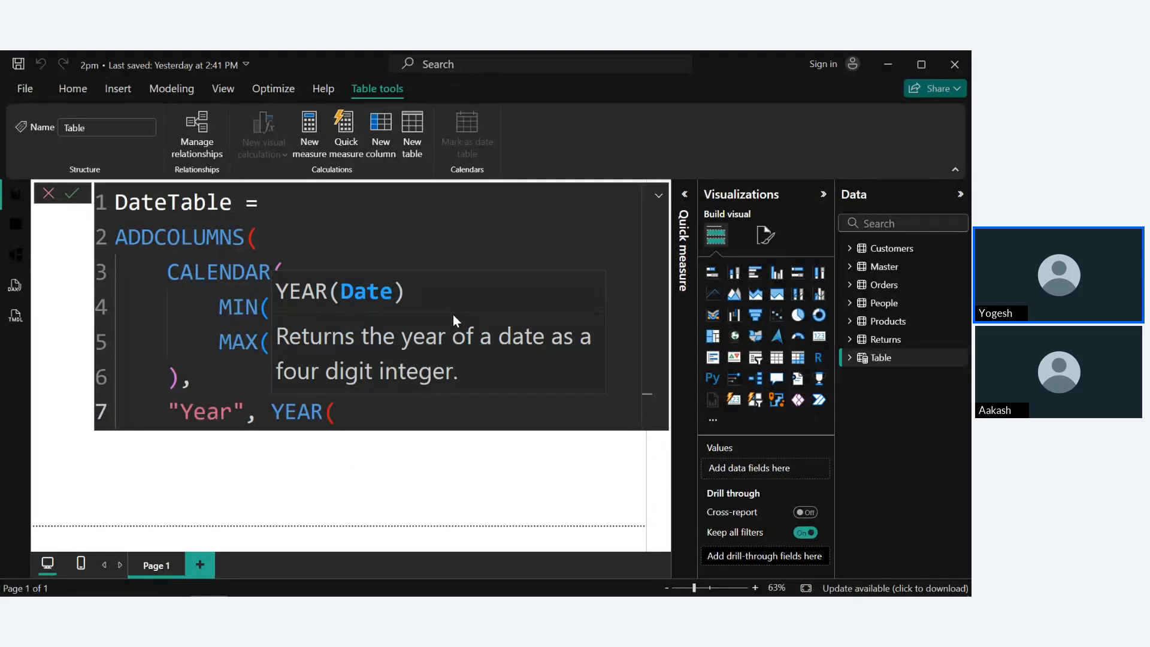
type("[Date")
key("Tab")
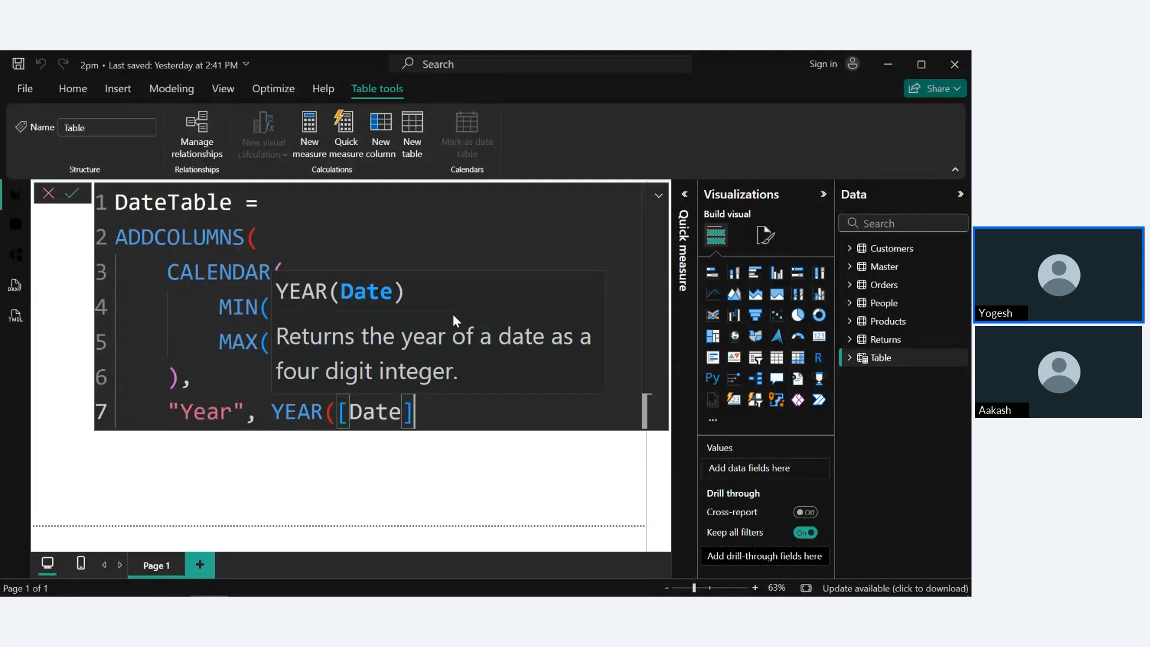
type(")")
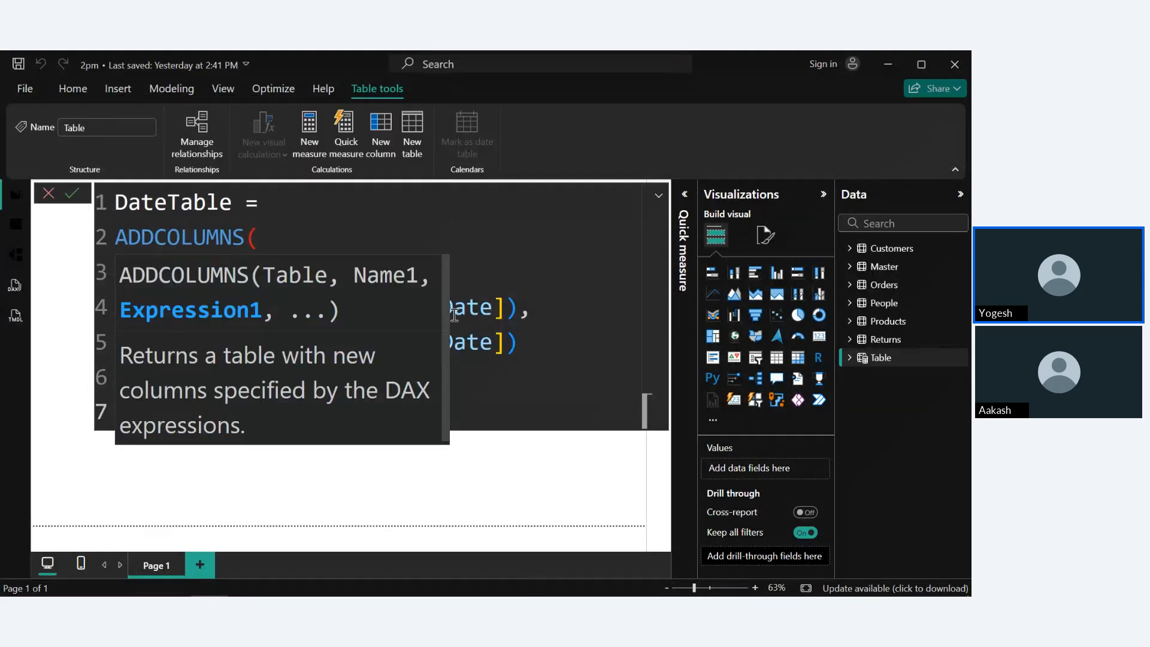
key("Escape")
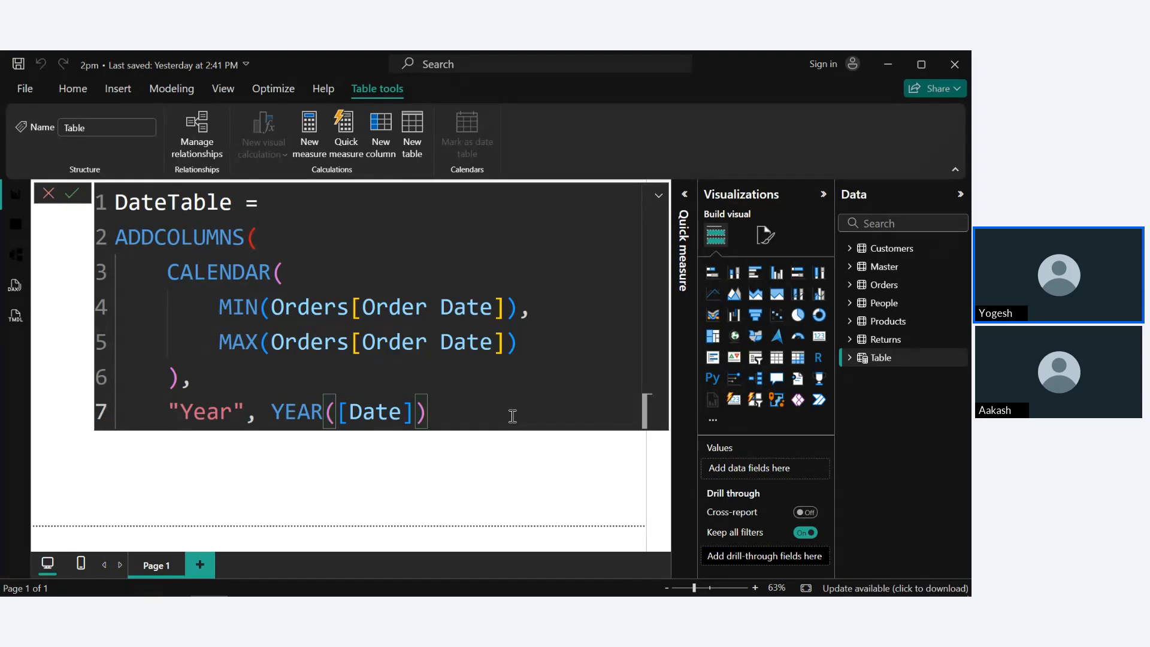
Add a "MonthNumber" column defined as MONTH([Date]) on a new line under the Year column, ending with a comma.
type(",")
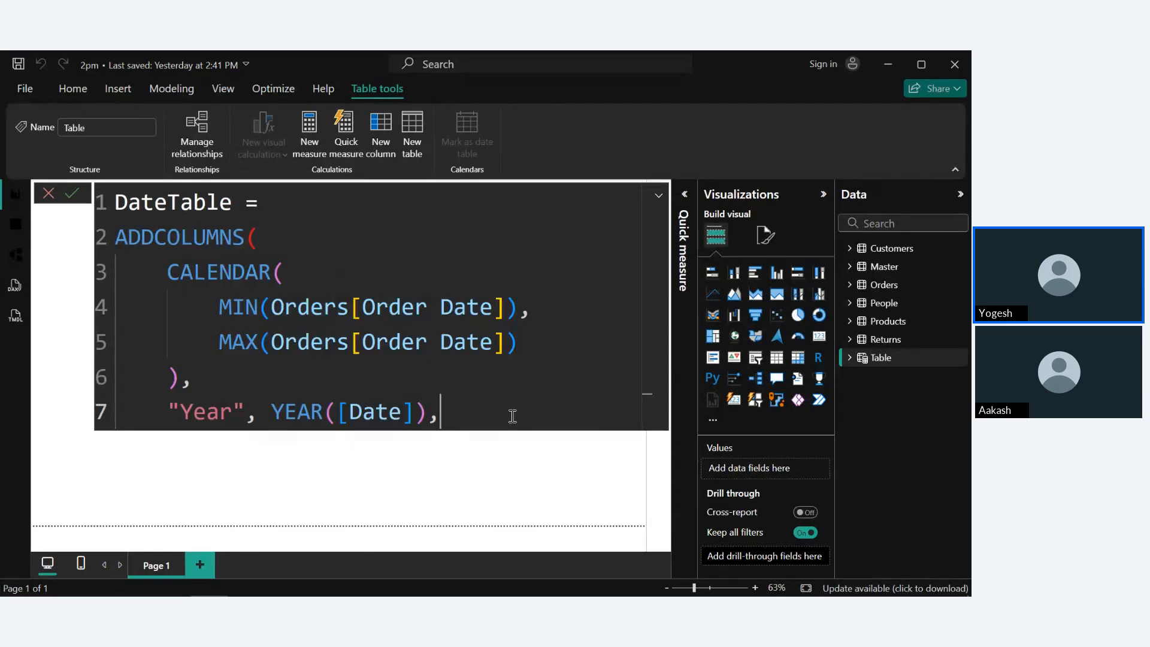
key("shift+Return")
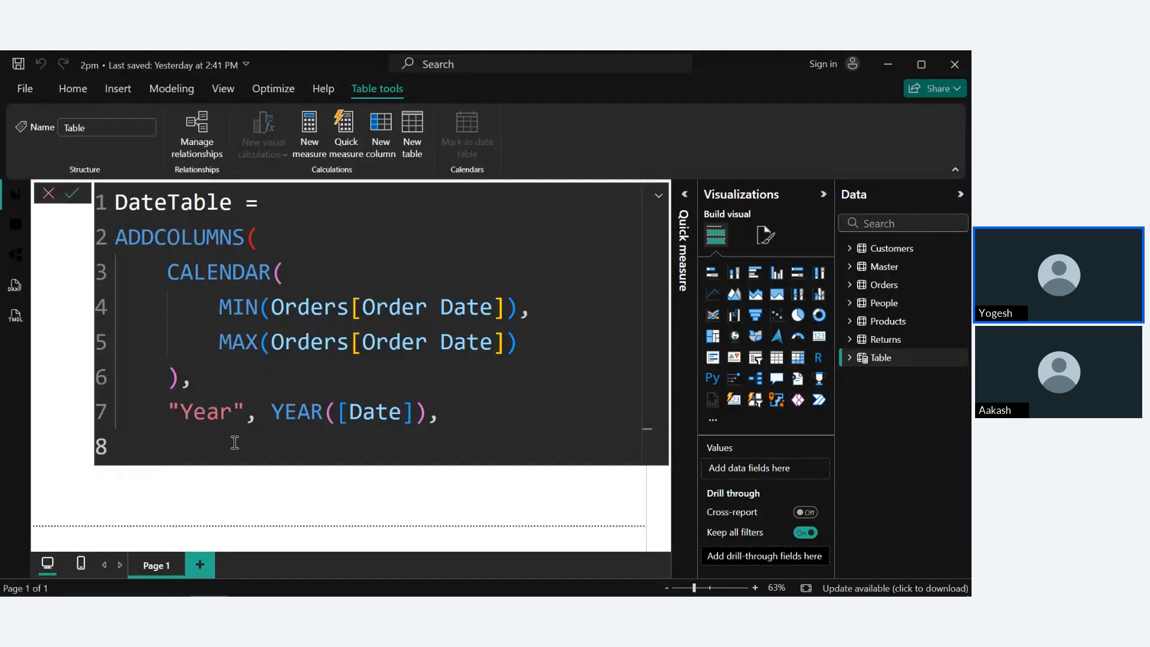
type("\"MonthNumb")
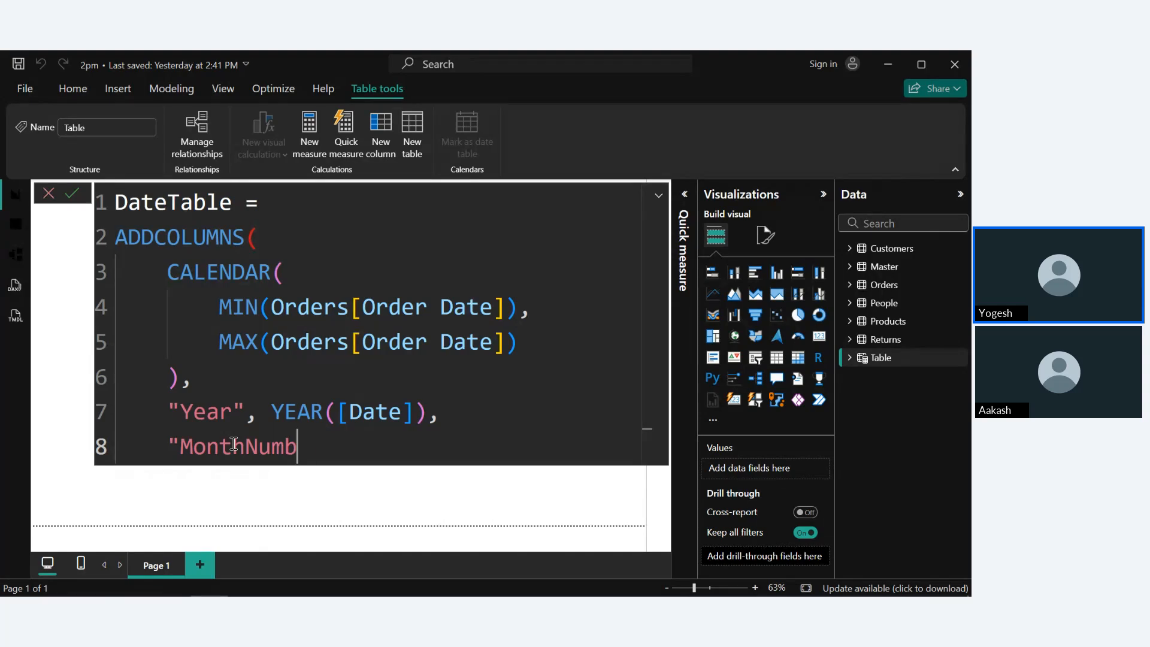
type("er\",")
key("Escape")
type("MONT")
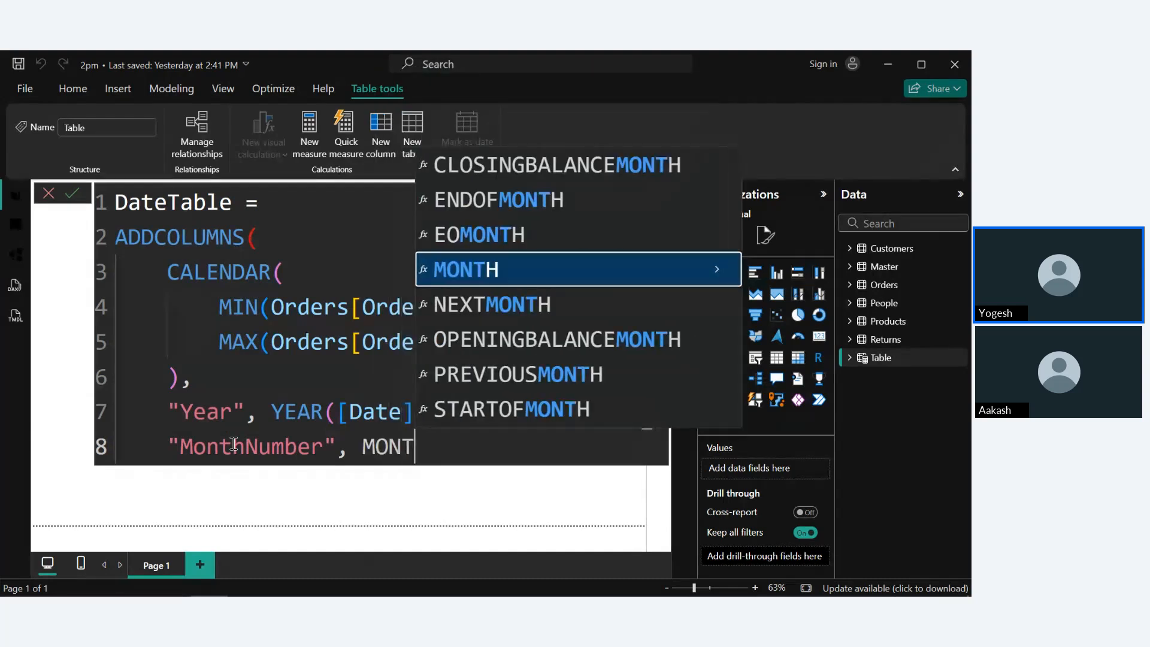
type("H(")
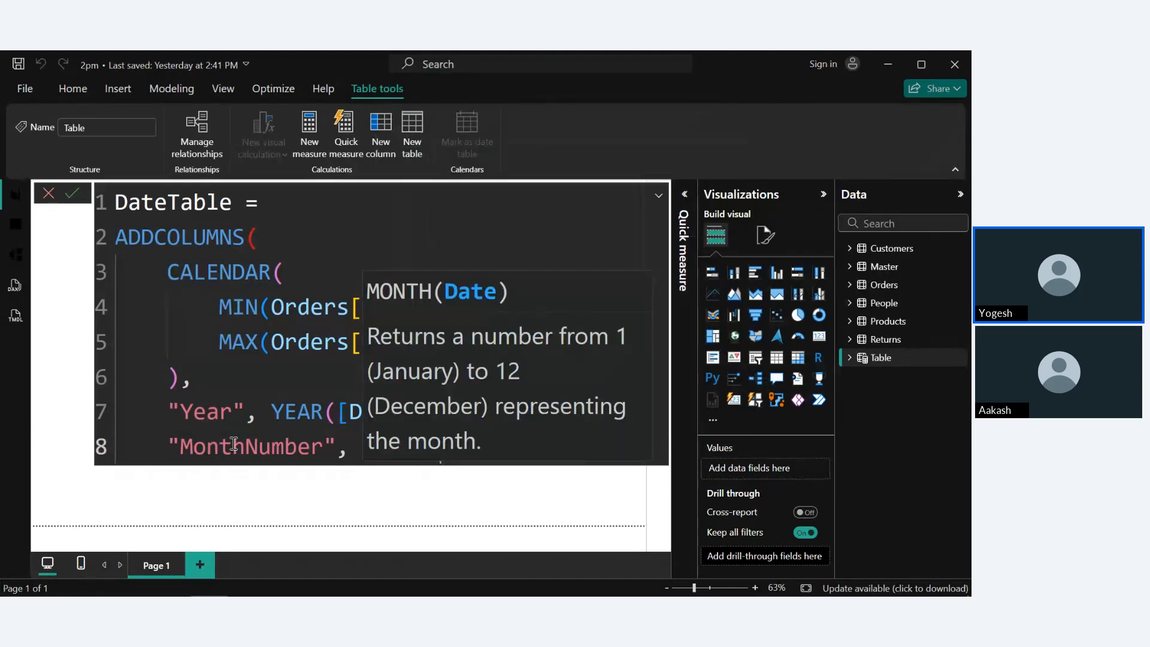
key("Escape")
type("[D")
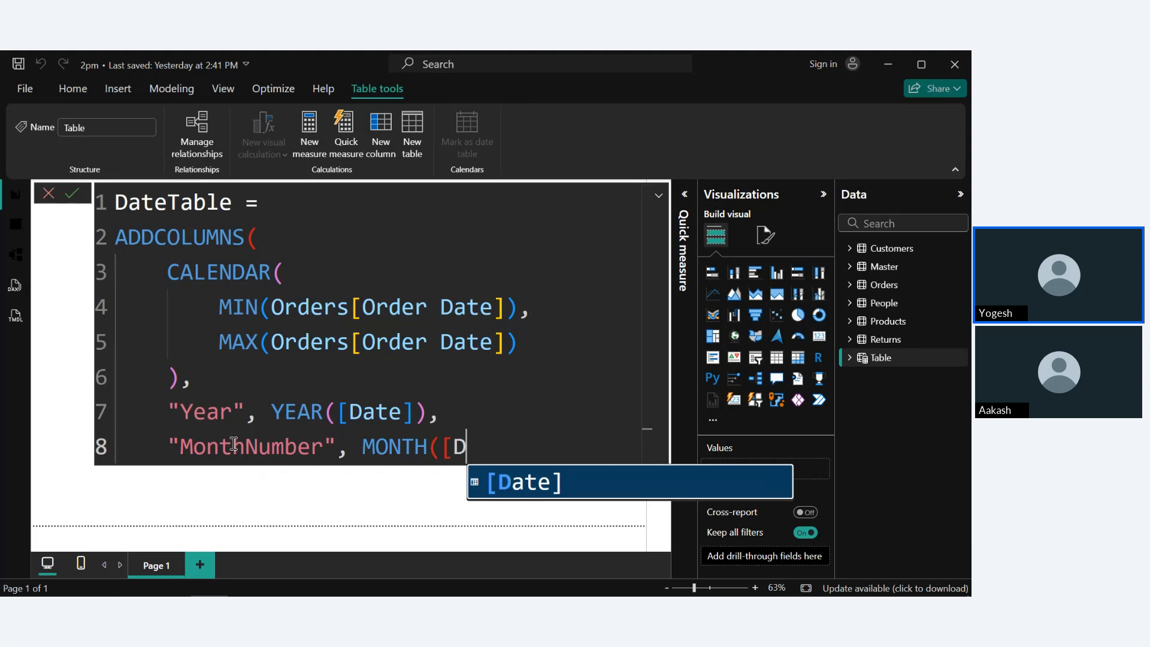
type("ate]")
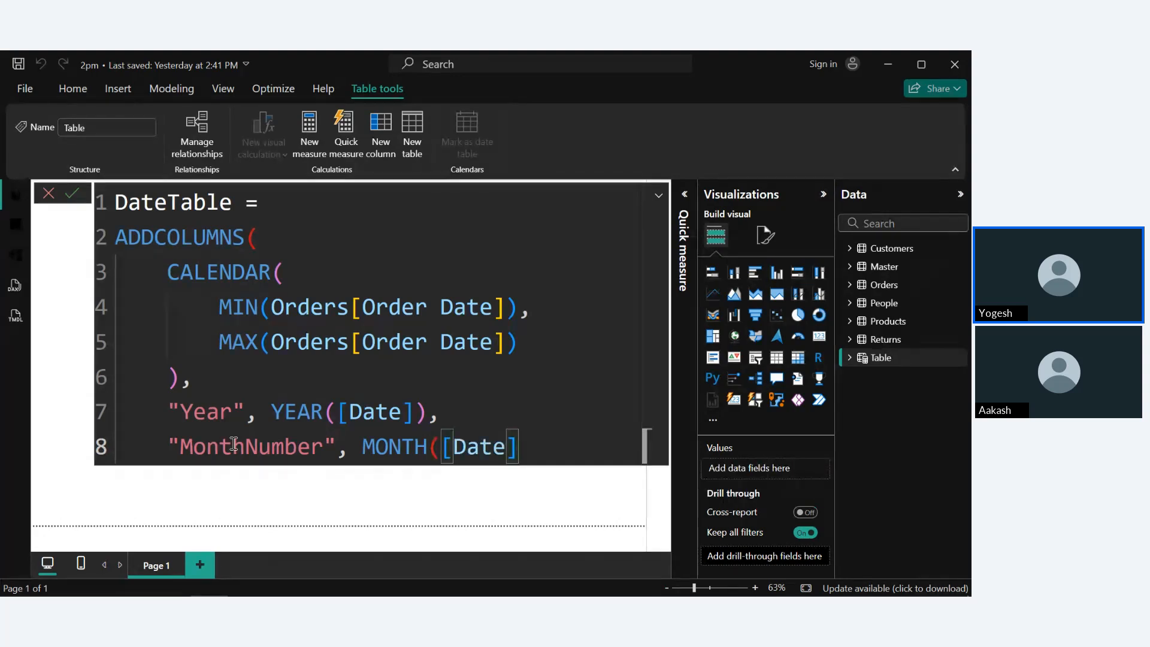
type("),")
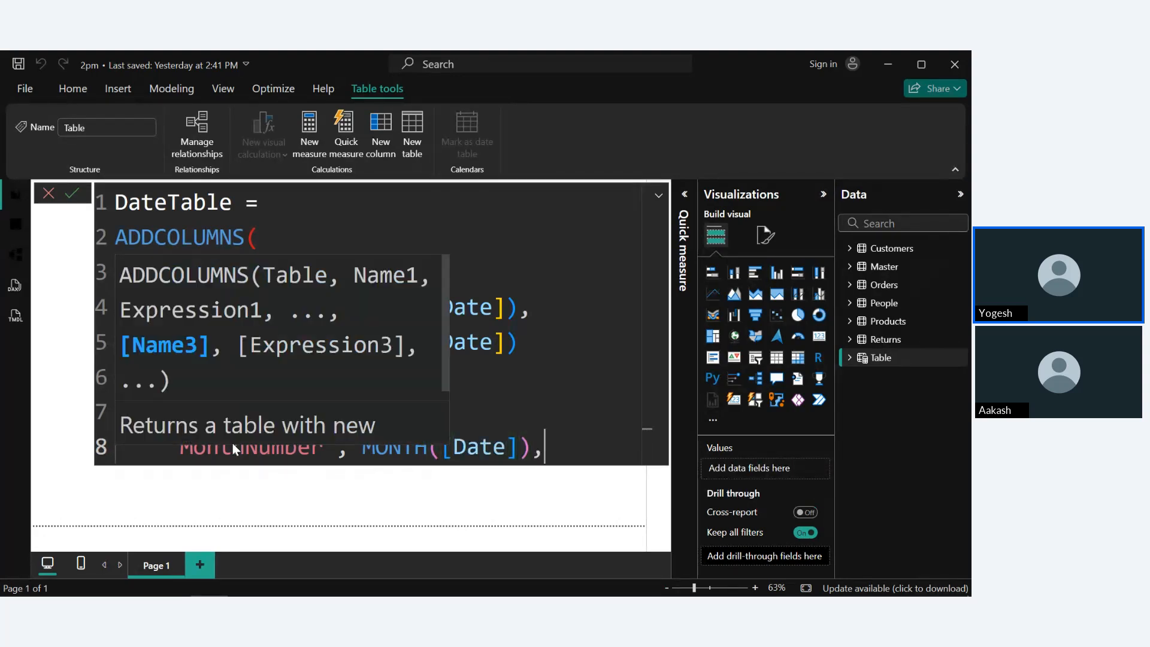
Add a "MonthName" column defined as FORMAT([Date], "MMMM") on a new line under MonthNumber.
key("Return")
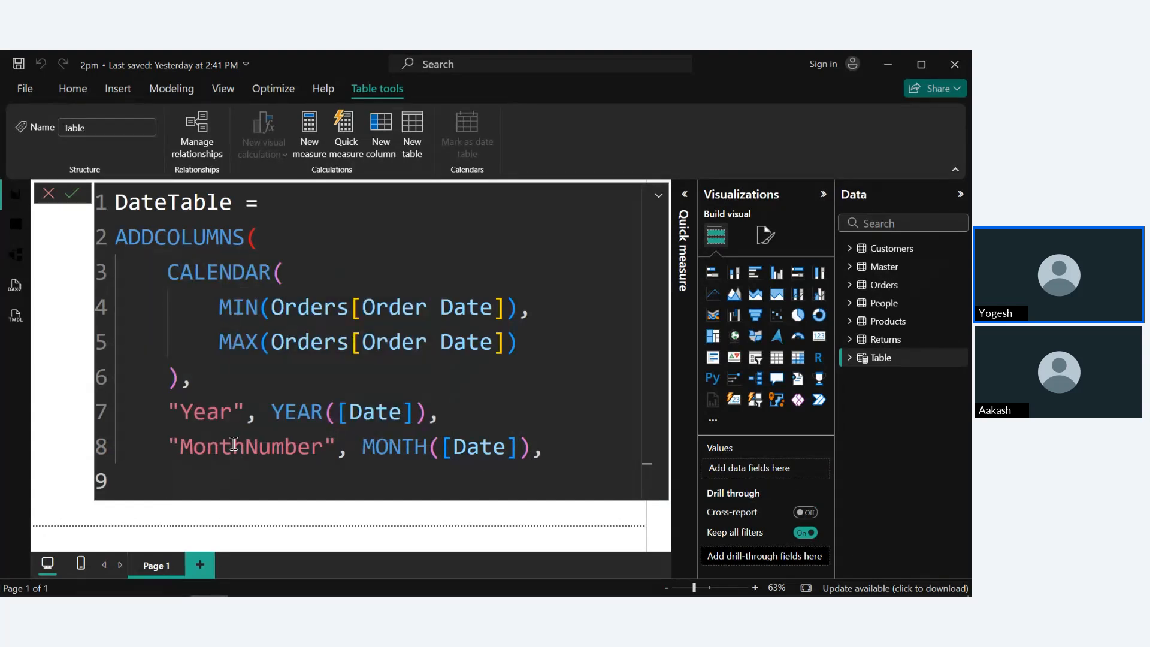
scroll(327, 427, "down", 2)
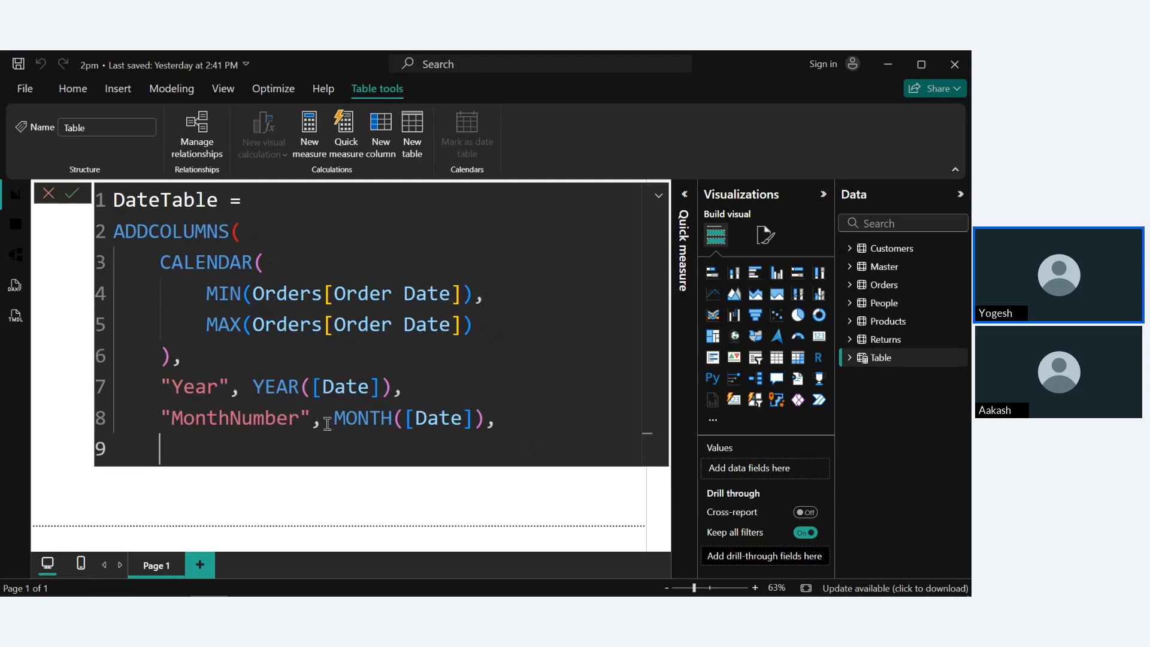
scroll(327, 425, "down", 1)
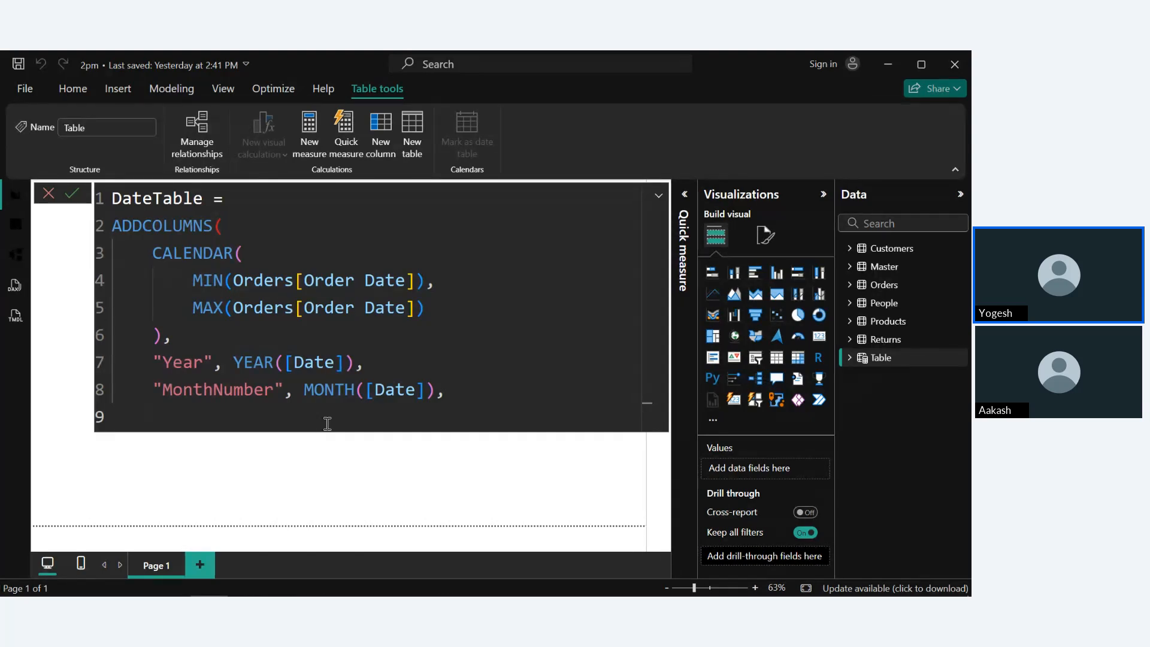
type("\"MonthName")
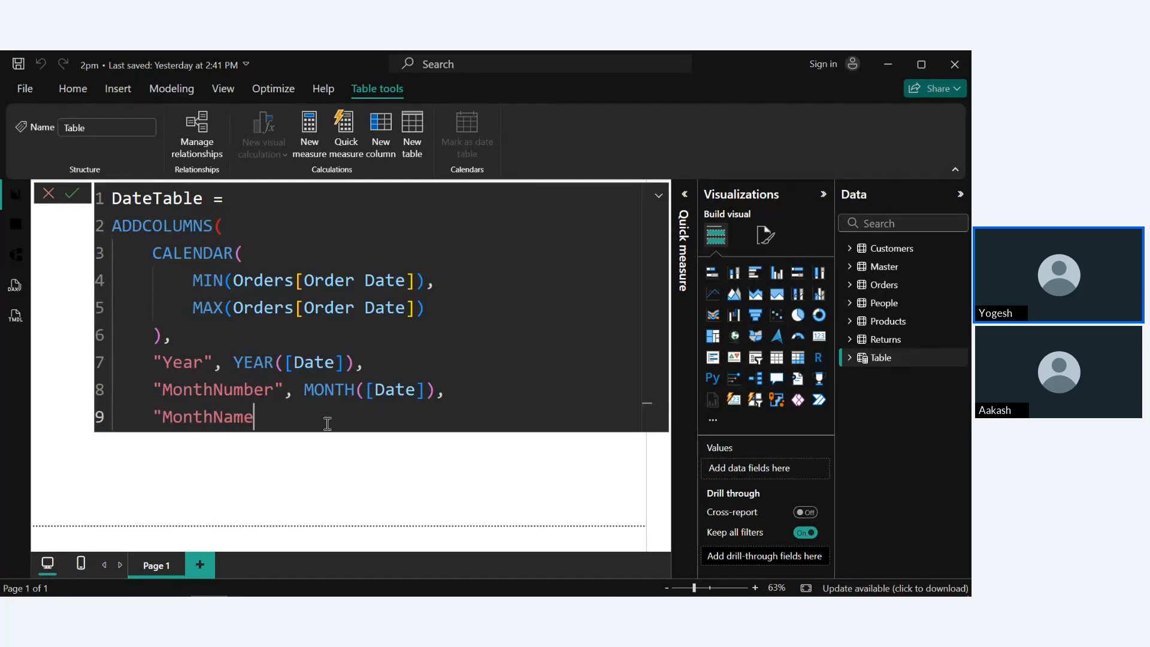
type("\",")
type("F")
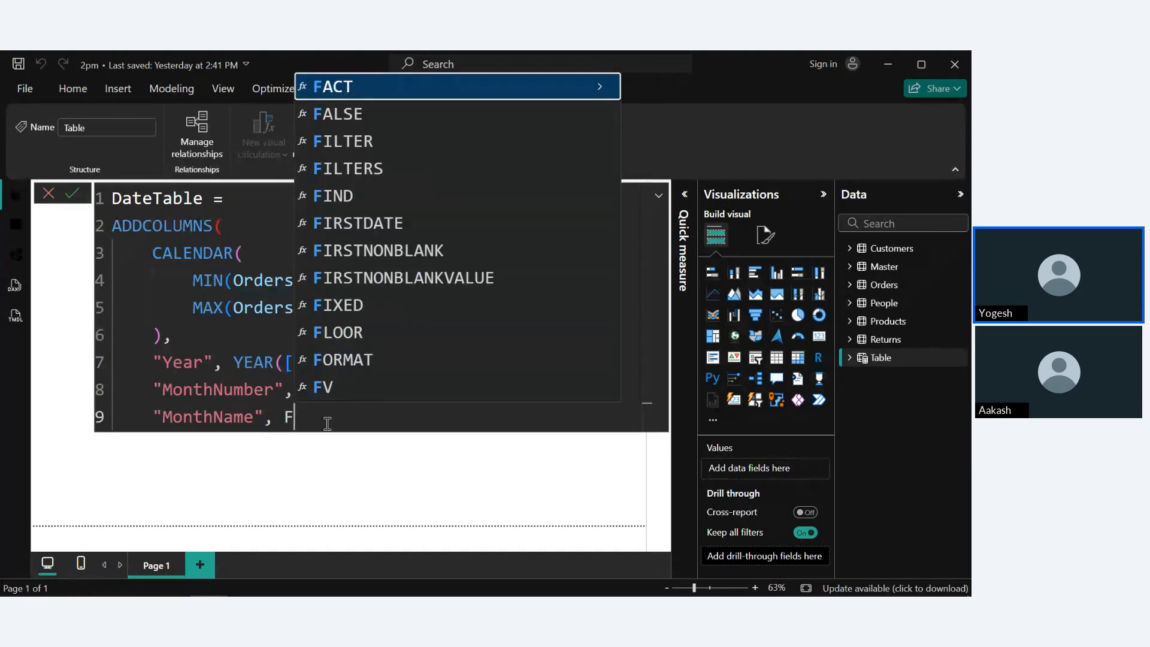
type("ORMAT(")
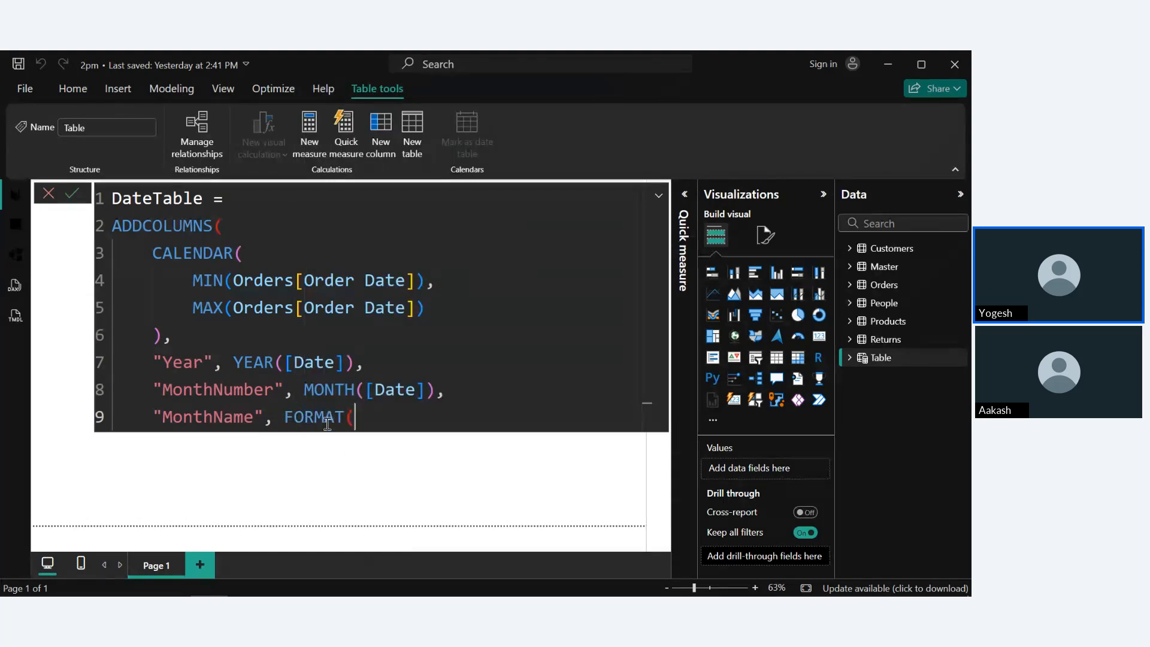
type("[")
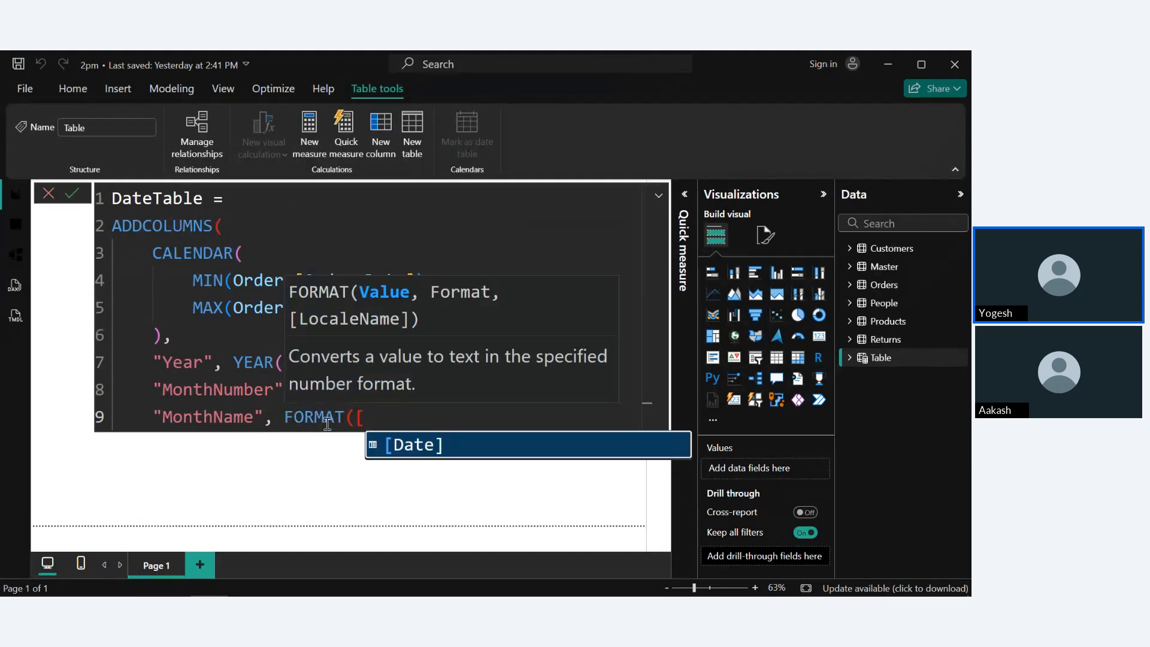
type("Date]")
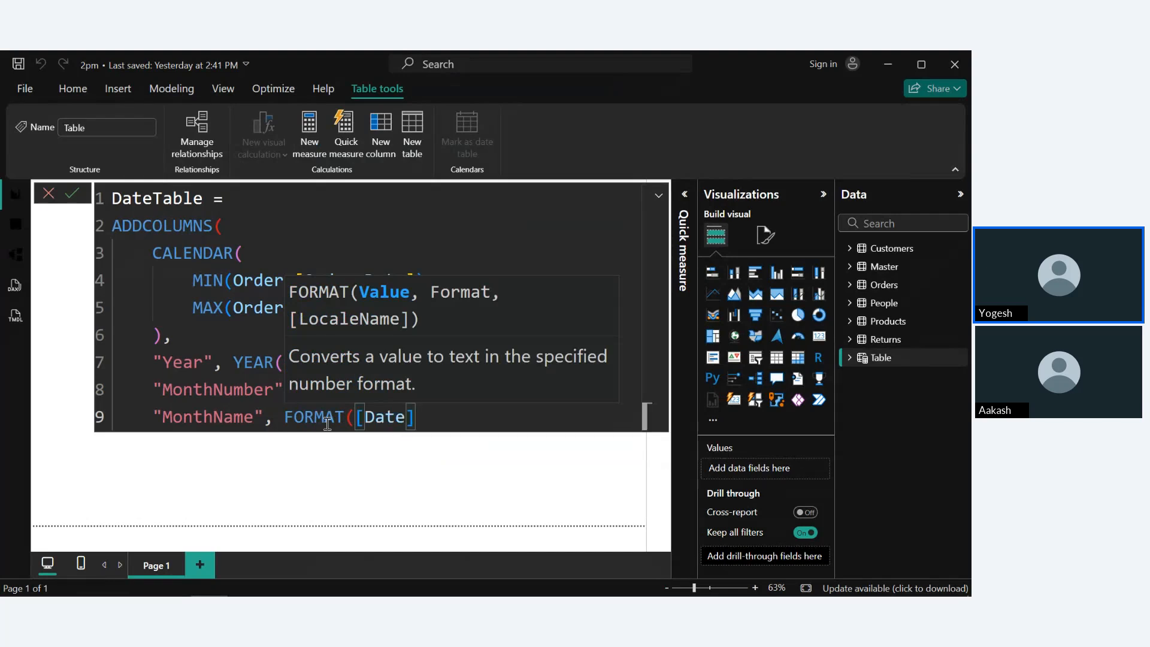
type(",")
key("Escape")
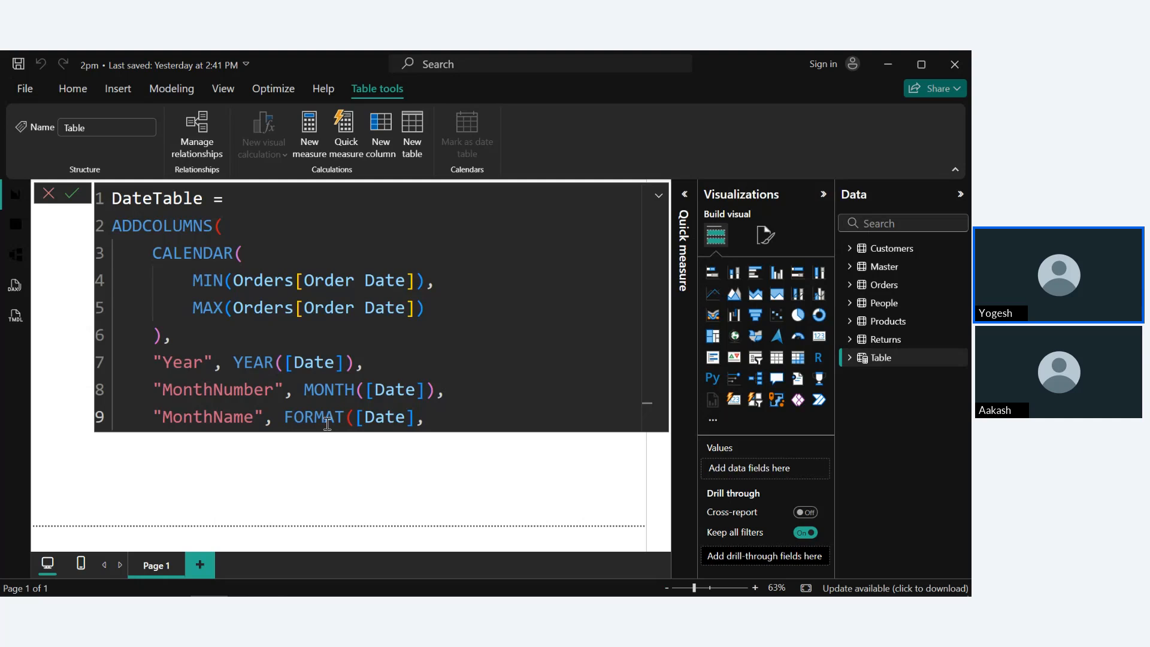
type("\"")
type("MMMM\")")
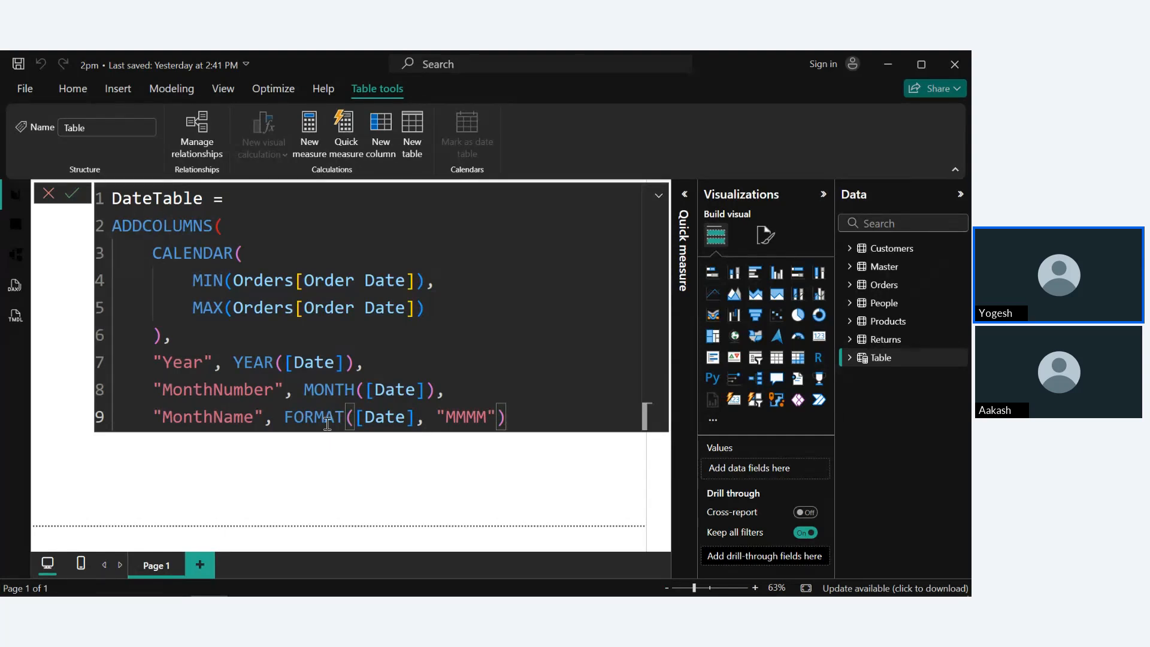
Start a "Quater" column on a new line with "Q" concatenated by & to a ROUNDUP function.
type(",")
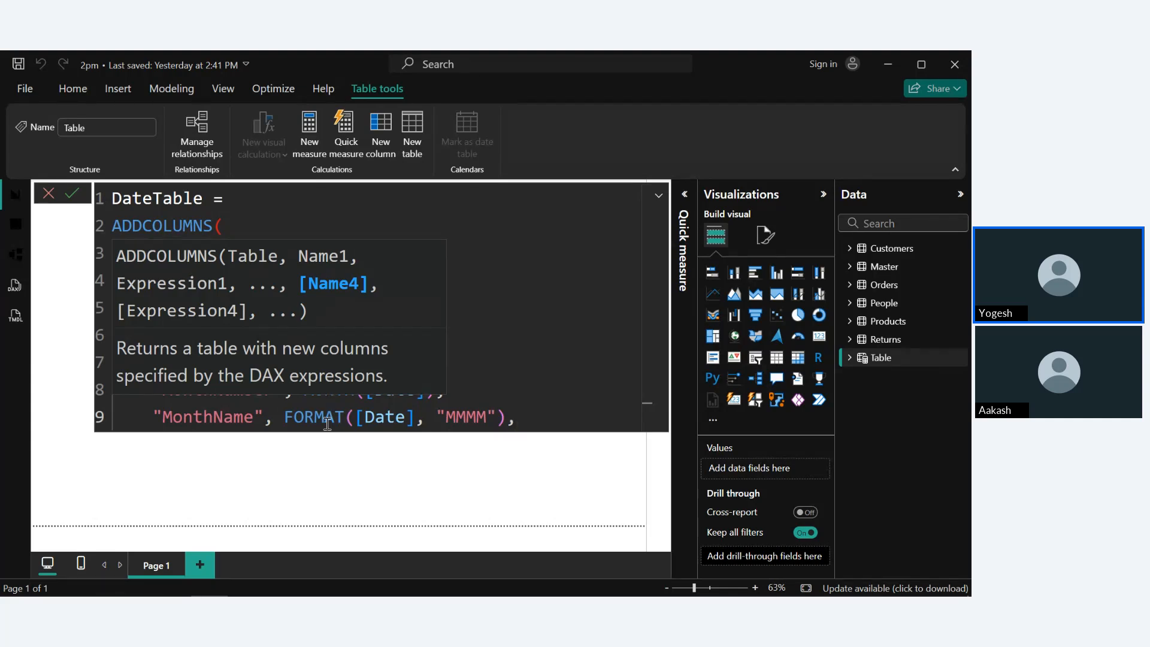
key("shift+Return")
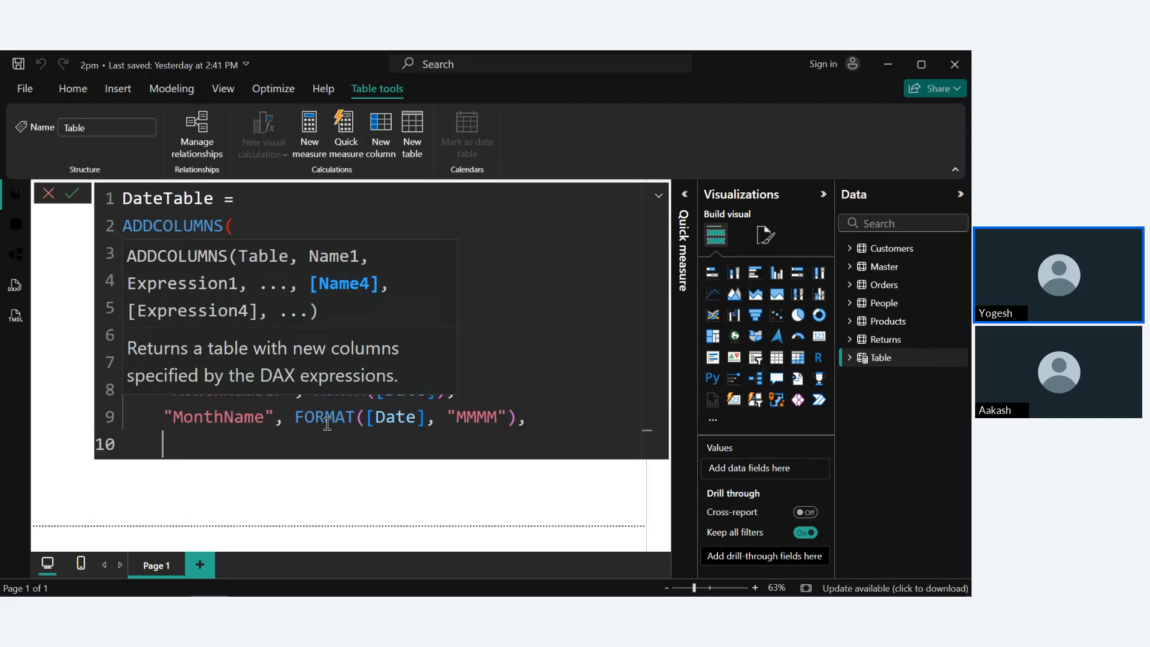
type("\"Quater\",")
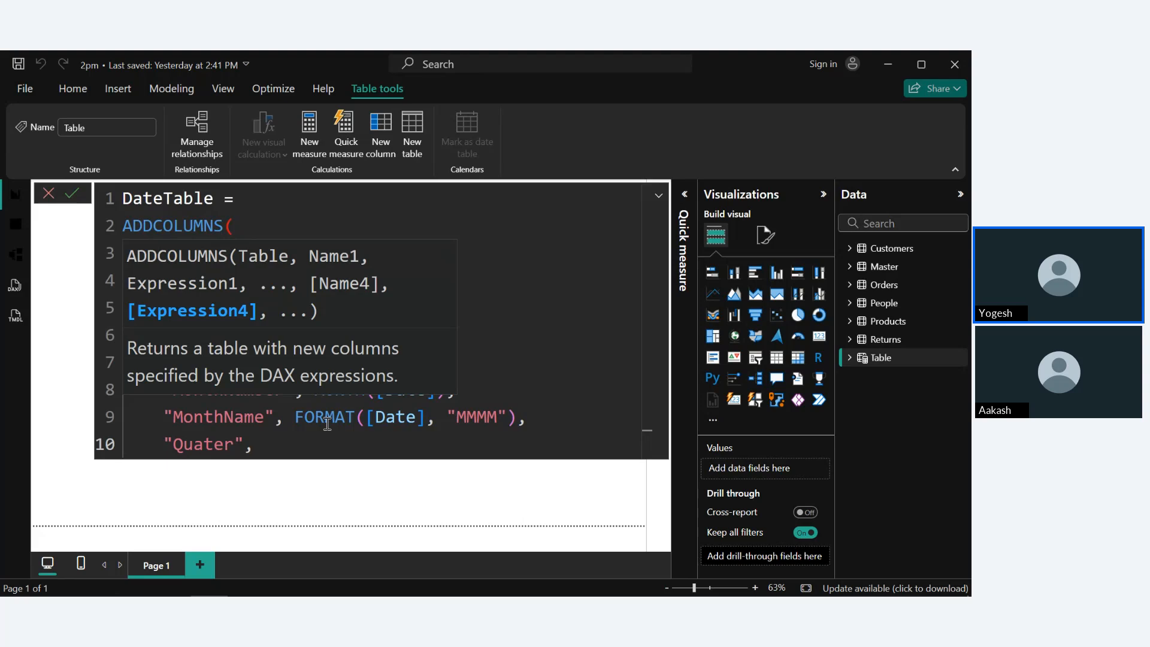
key("Escape")
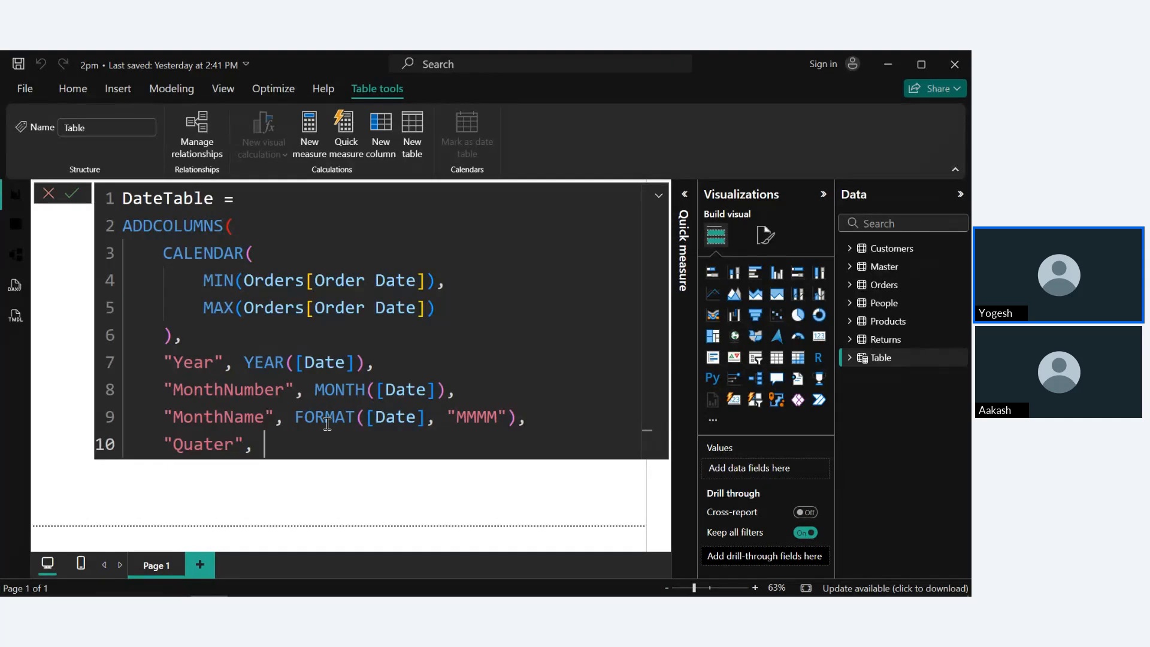
type("\"Q\" &")
type("ROUND")
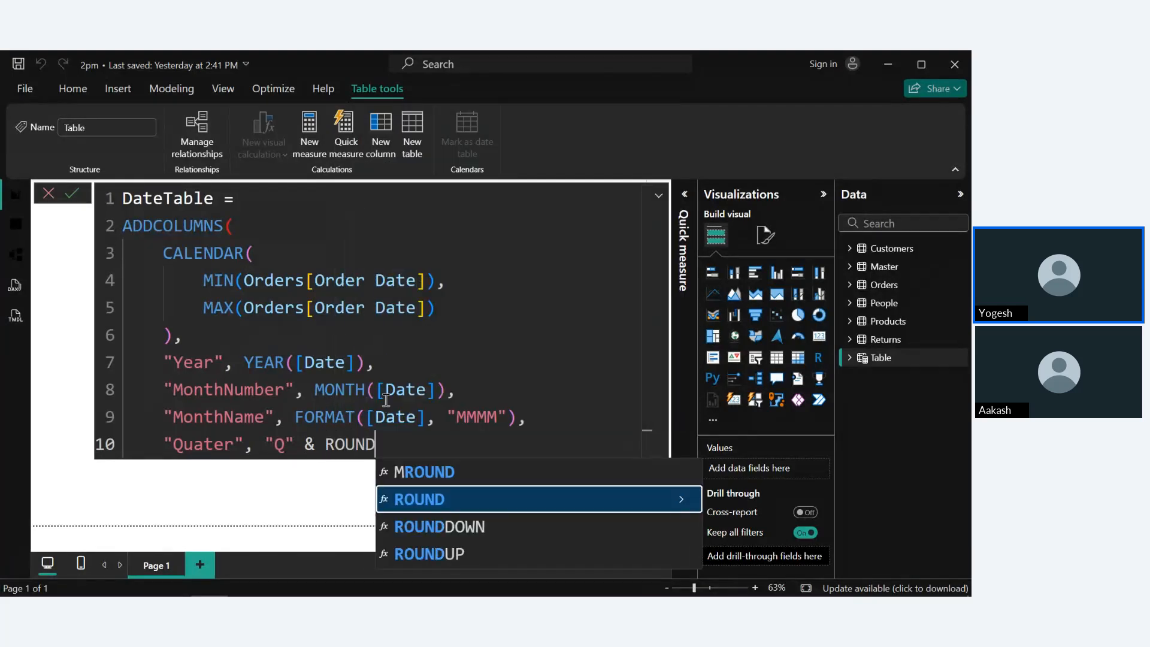
key("Down")
key("Down")
key("Tab")
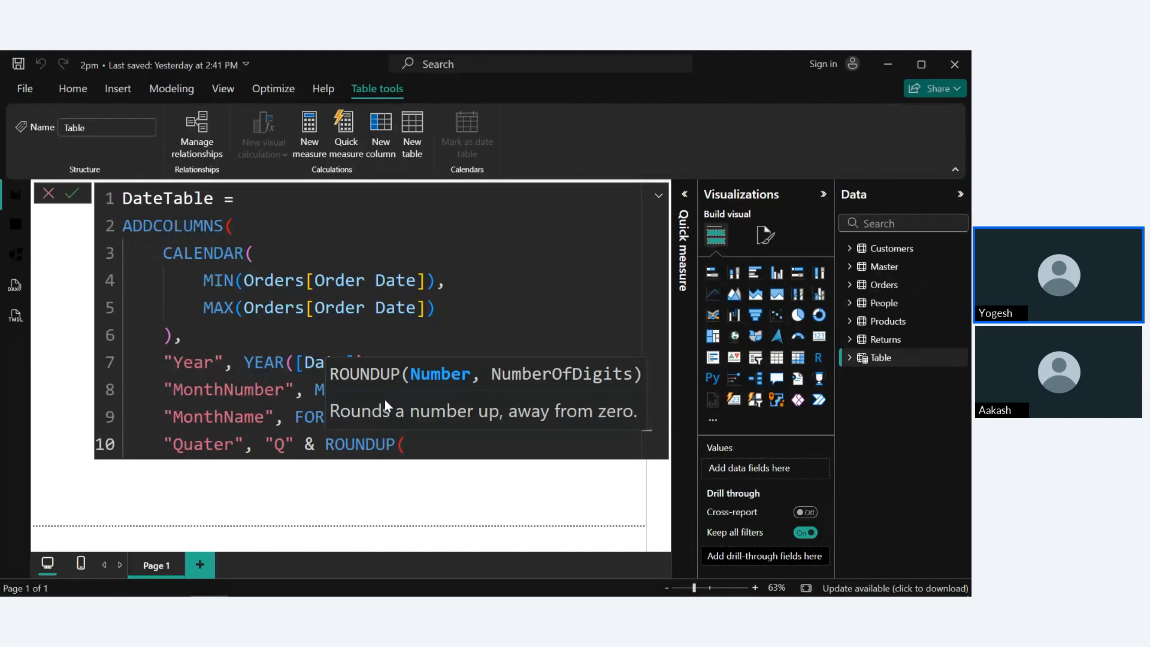
Complete the "Quater" column's ROUNDUP as ROUNDUP(MONTH([Date])/3, 0), ending with a comma and a new line.
type("Month")
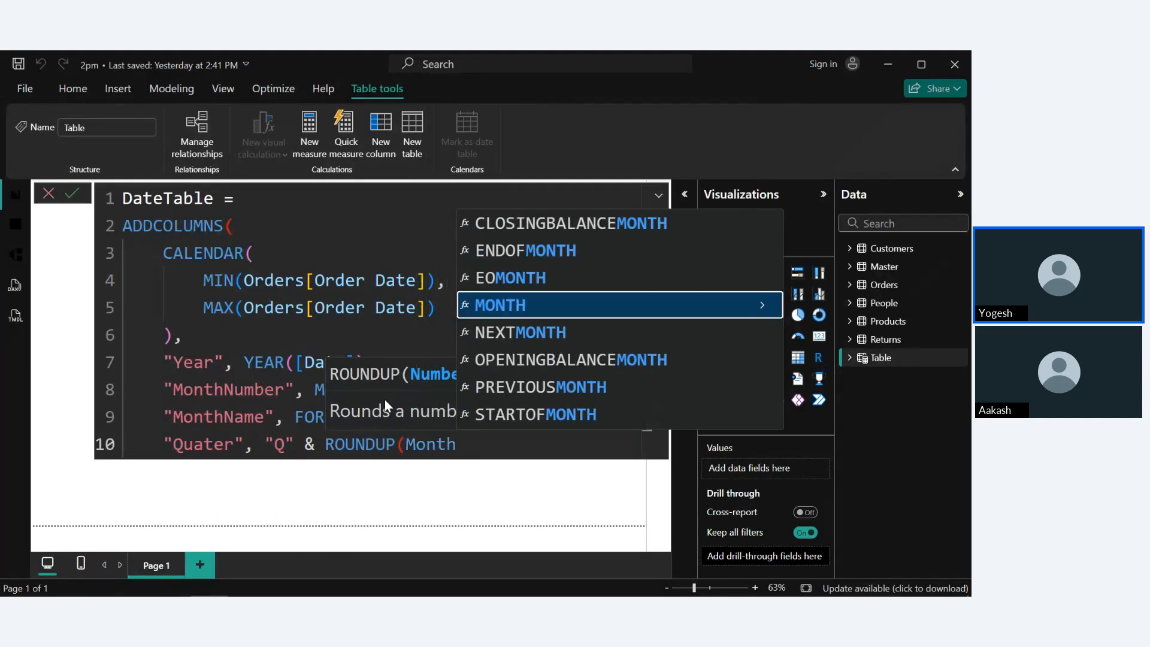
key("Tab")
type("[Date")
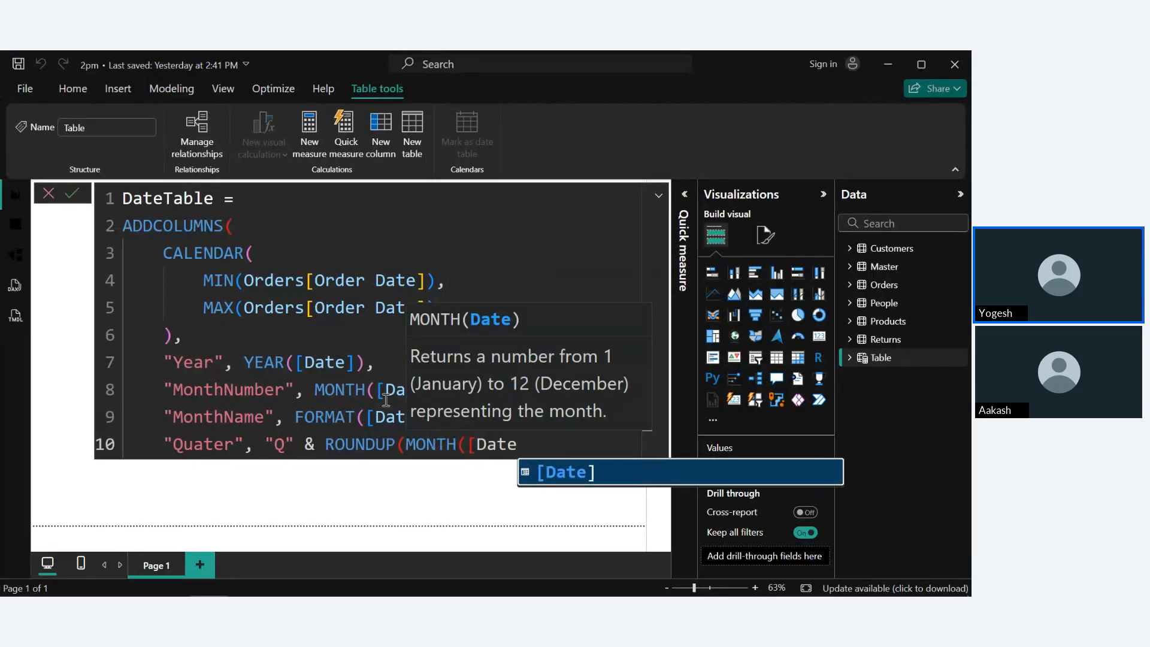
key("Tab")
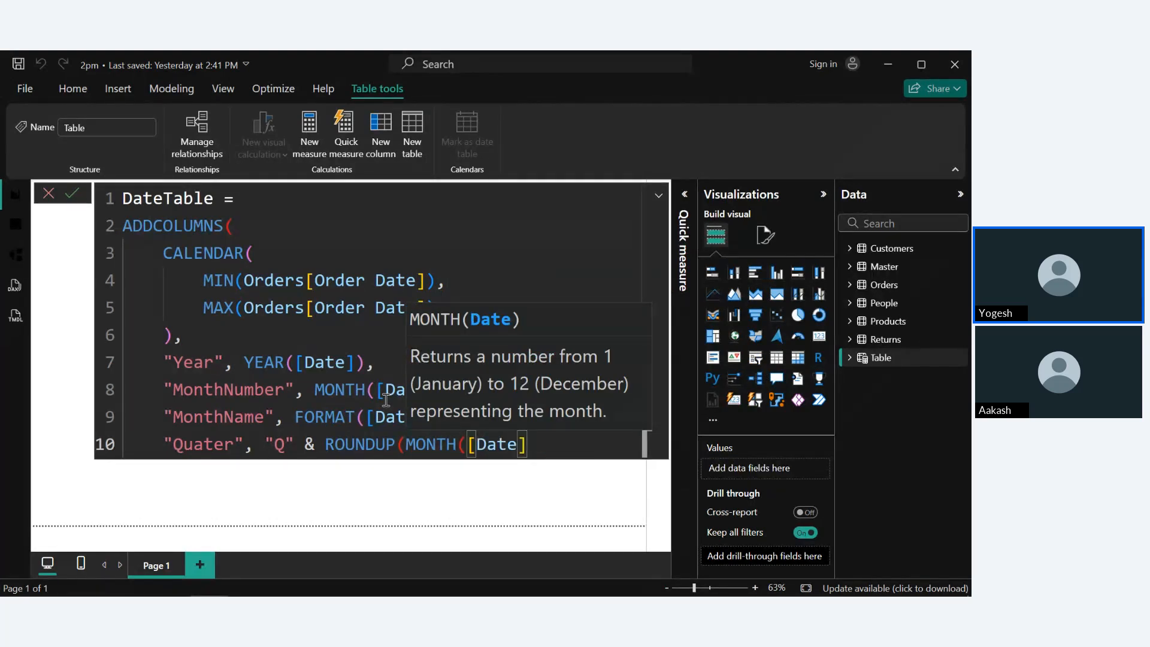
type(")")
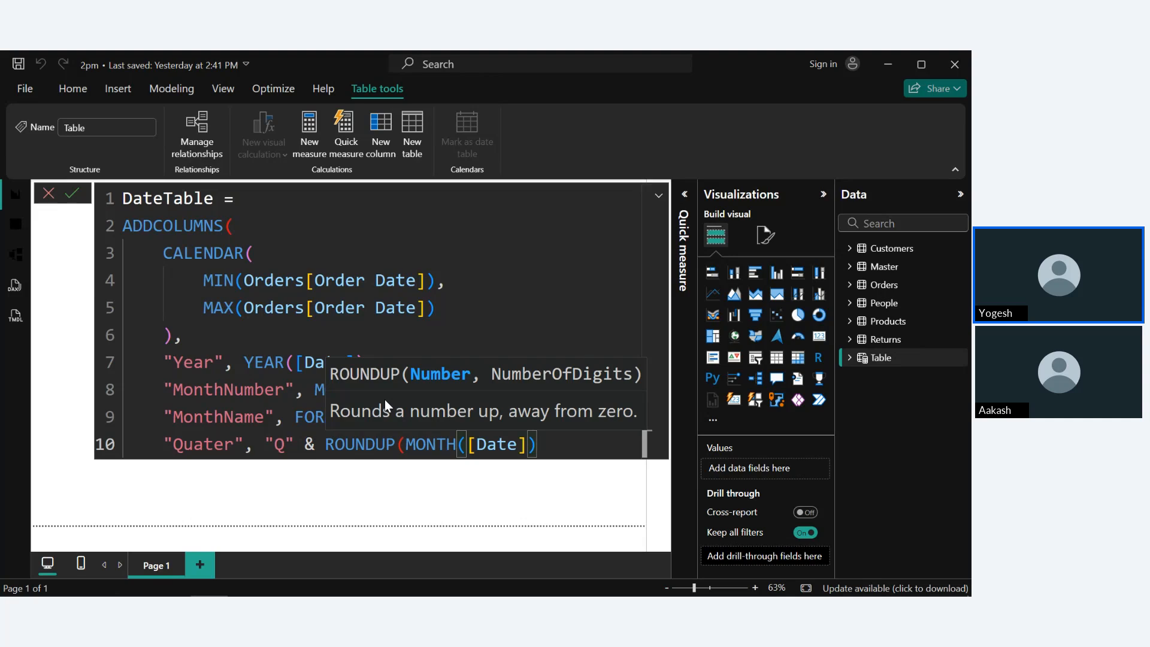
type("/3")
type(", 0)")
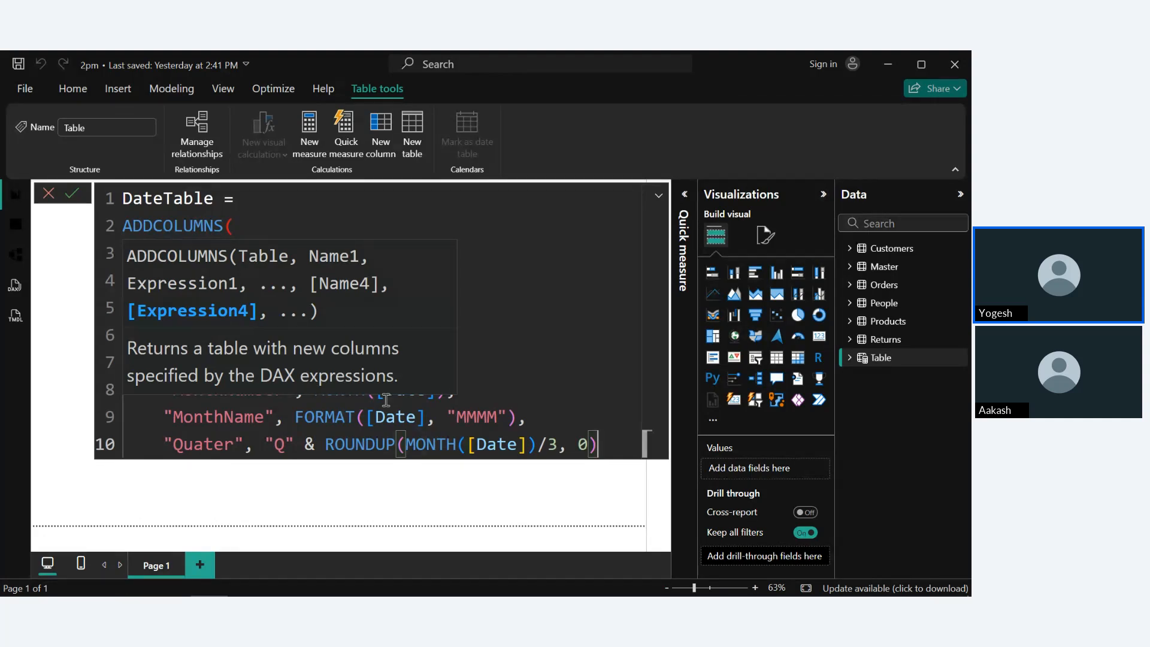
type(",")
key("Return")
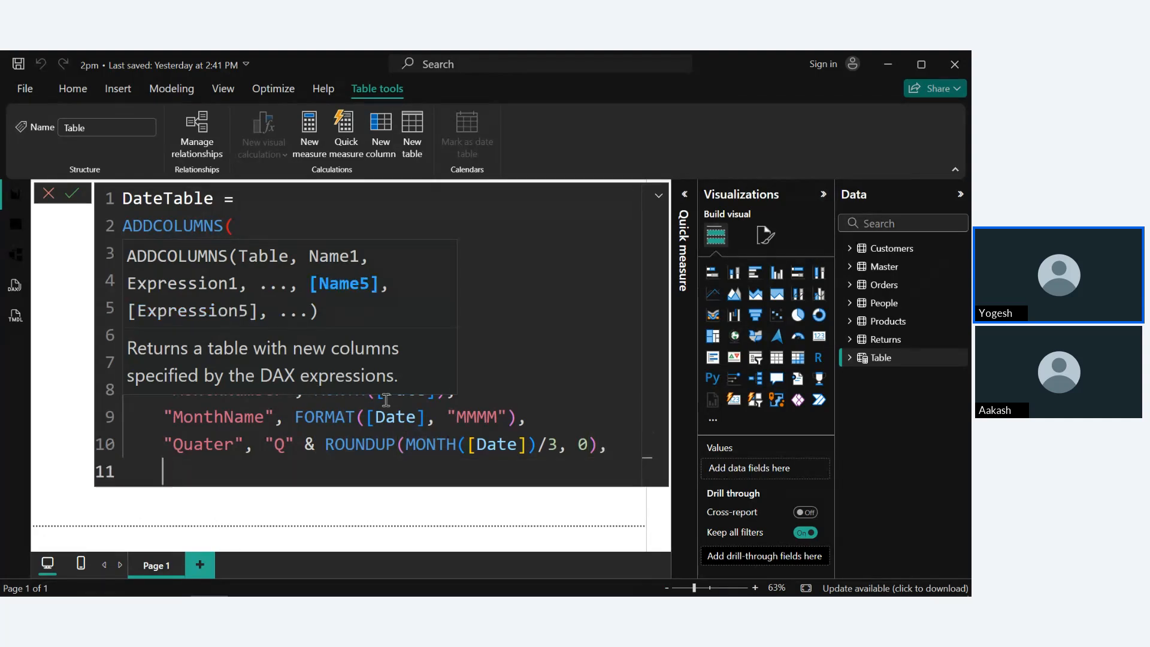
key("Escape")
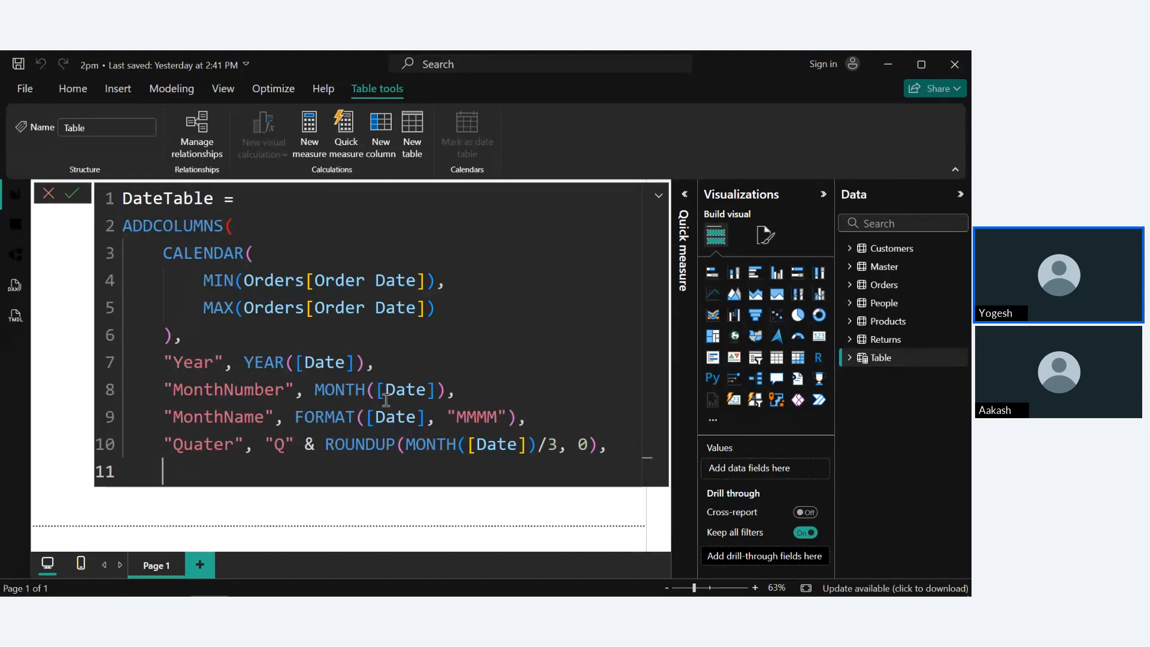
Add a "YearMonth" column defined as FORMAT([Date], "YYYY-MM") under the Quater column, ending with a comma and a new line.
type("\"")
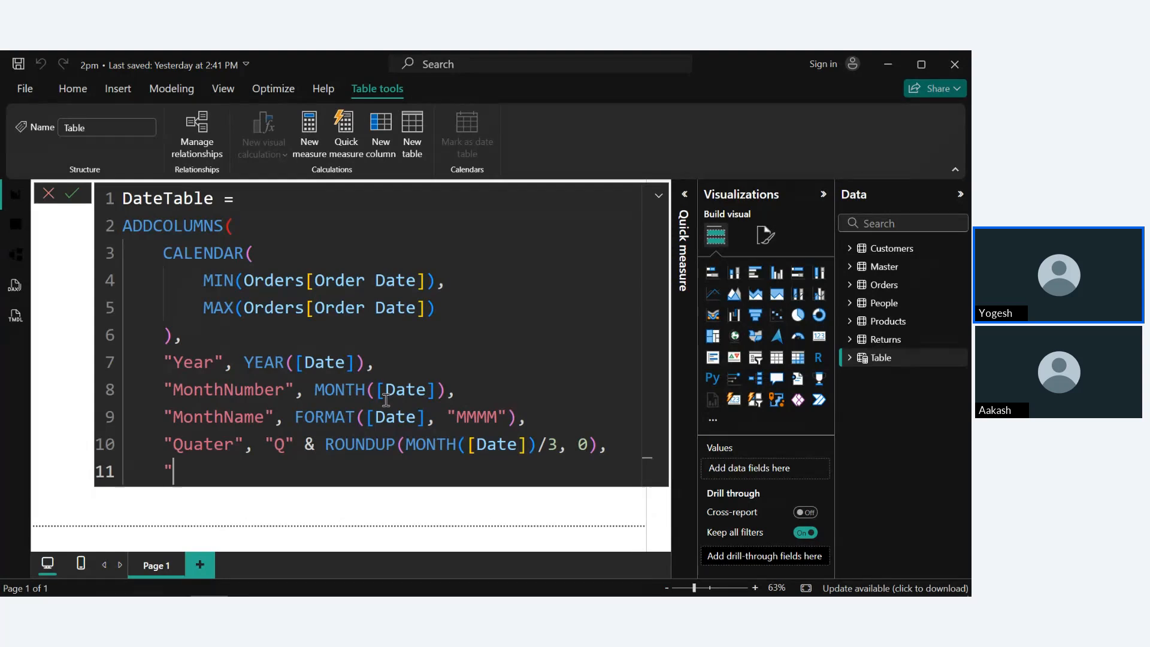
type("YearMonth\",")
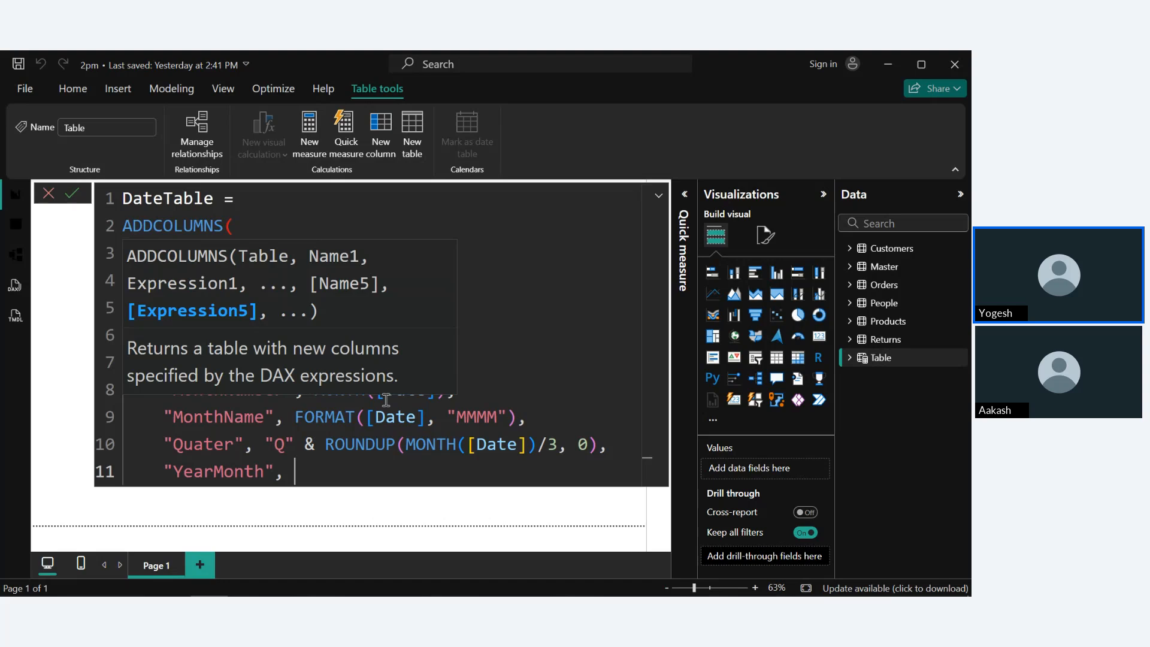
key("Escape")
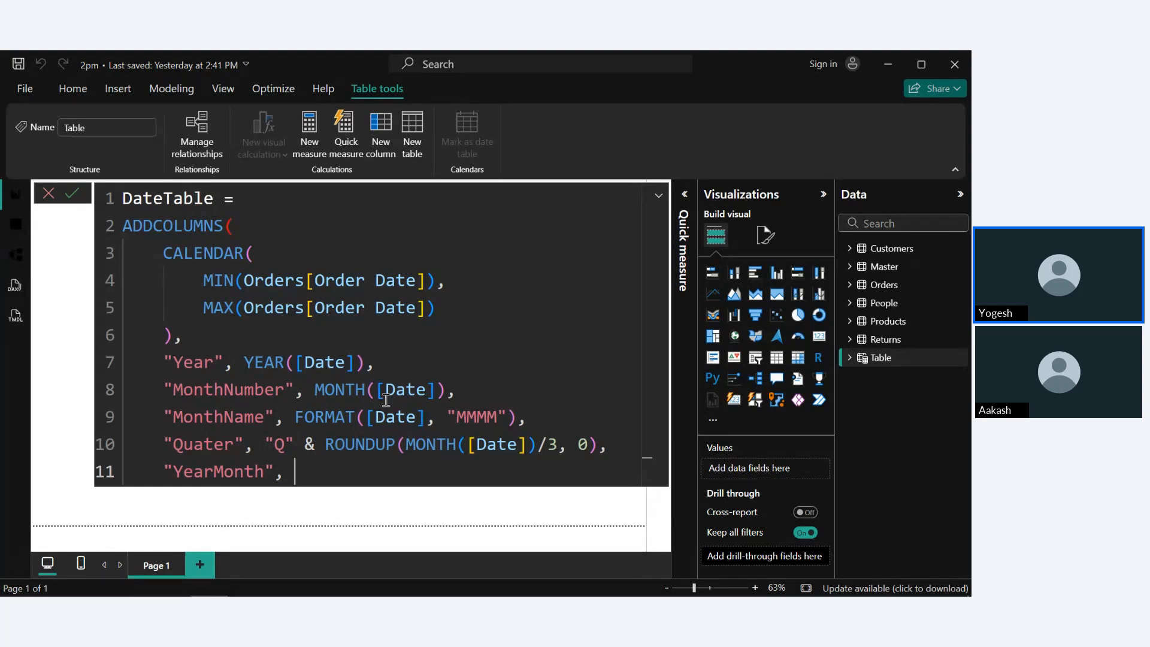
type("FORMA")
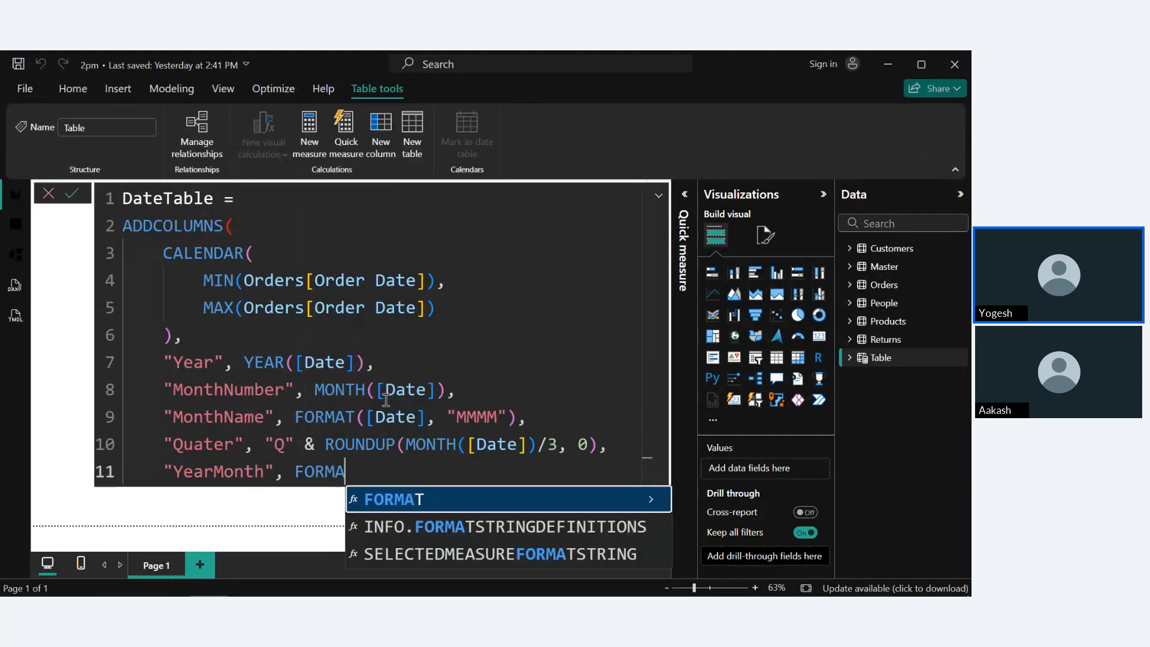
type("T(")
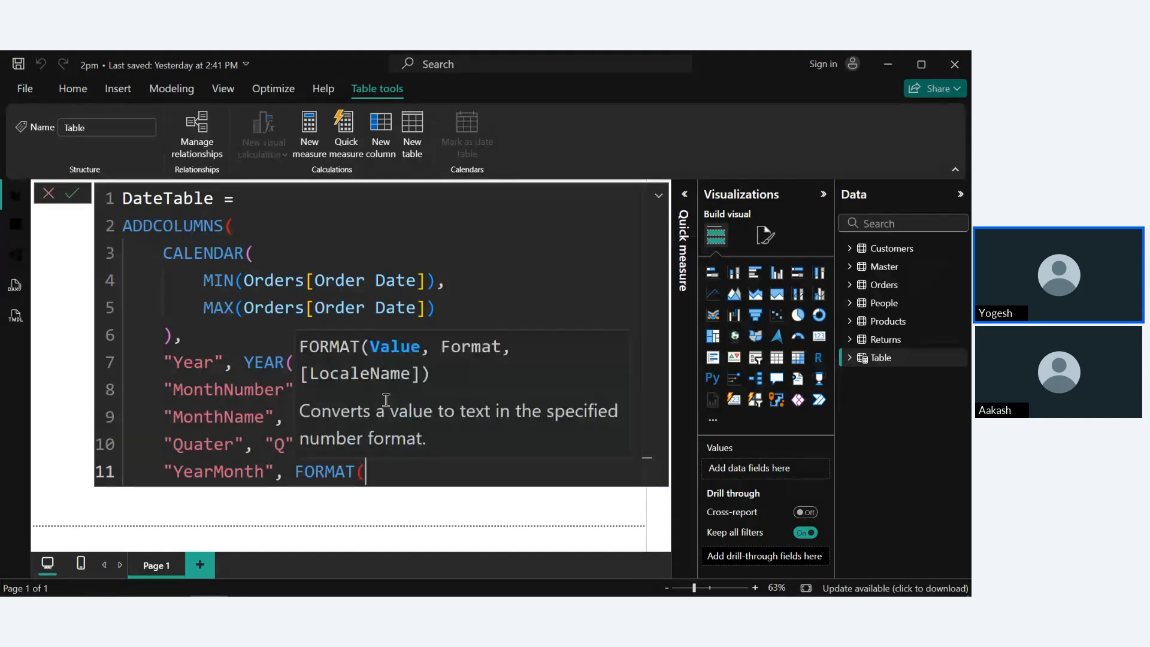
type("[Date")
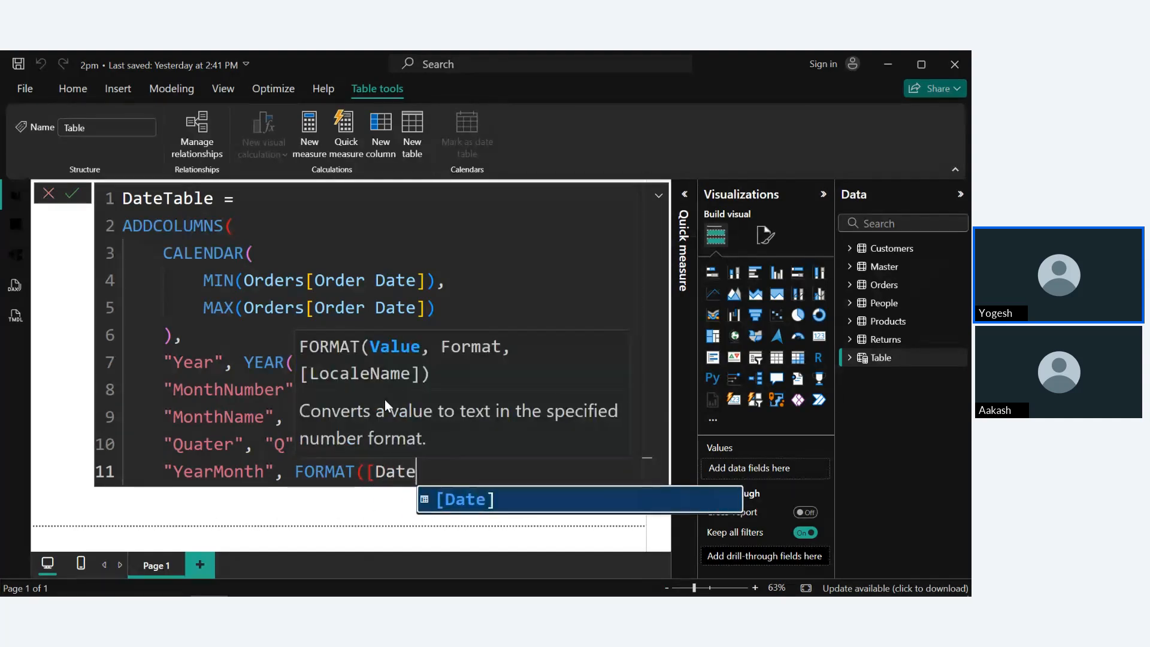
key("Tab")
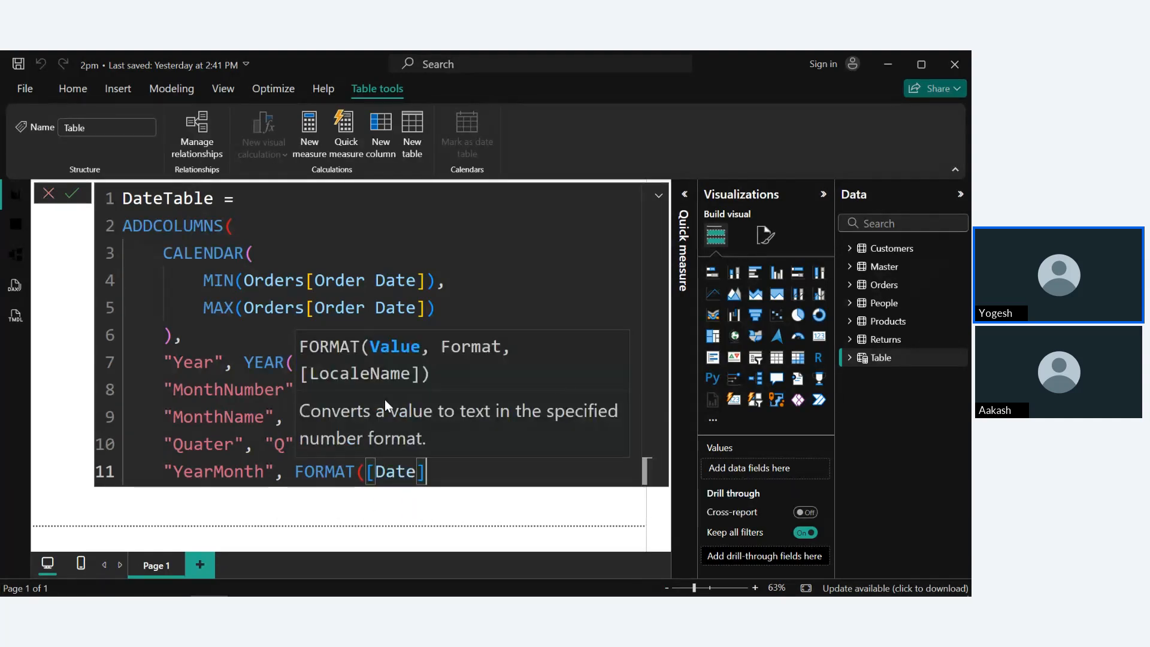
type(", \"")
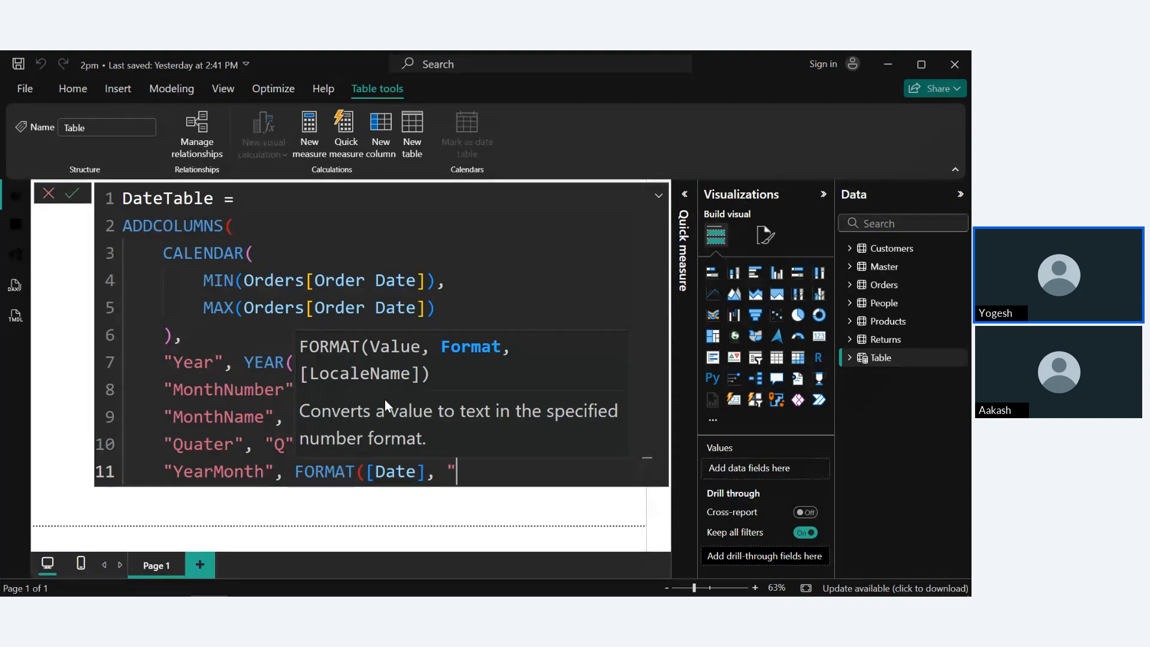
type("YYYY-MM")
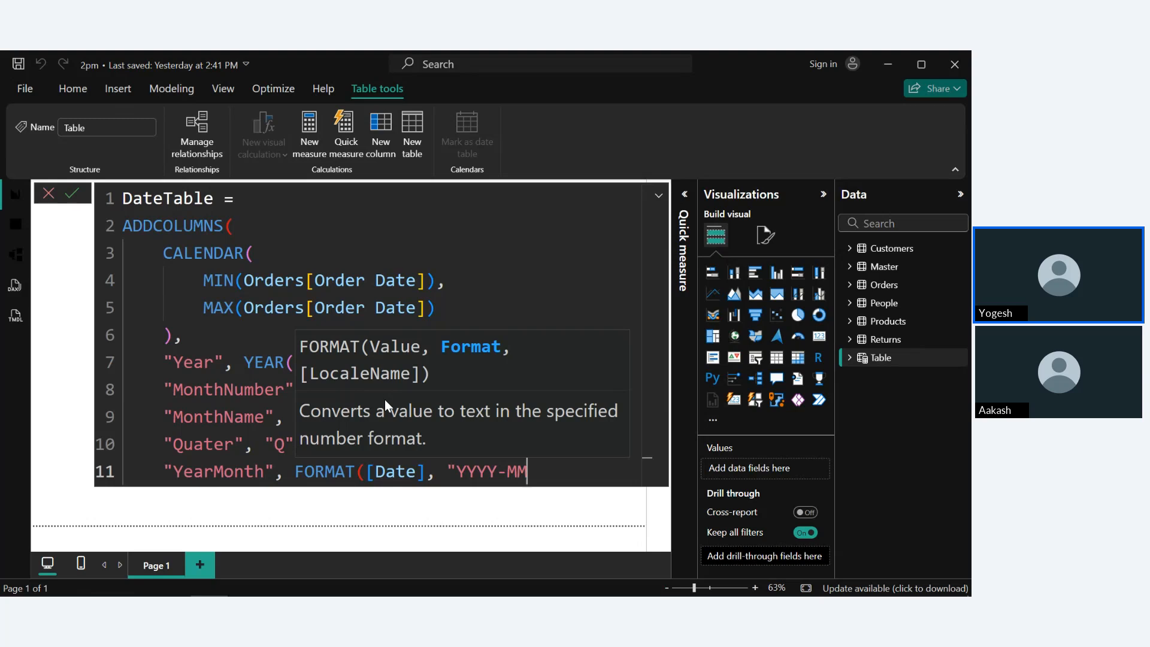
type("\")")
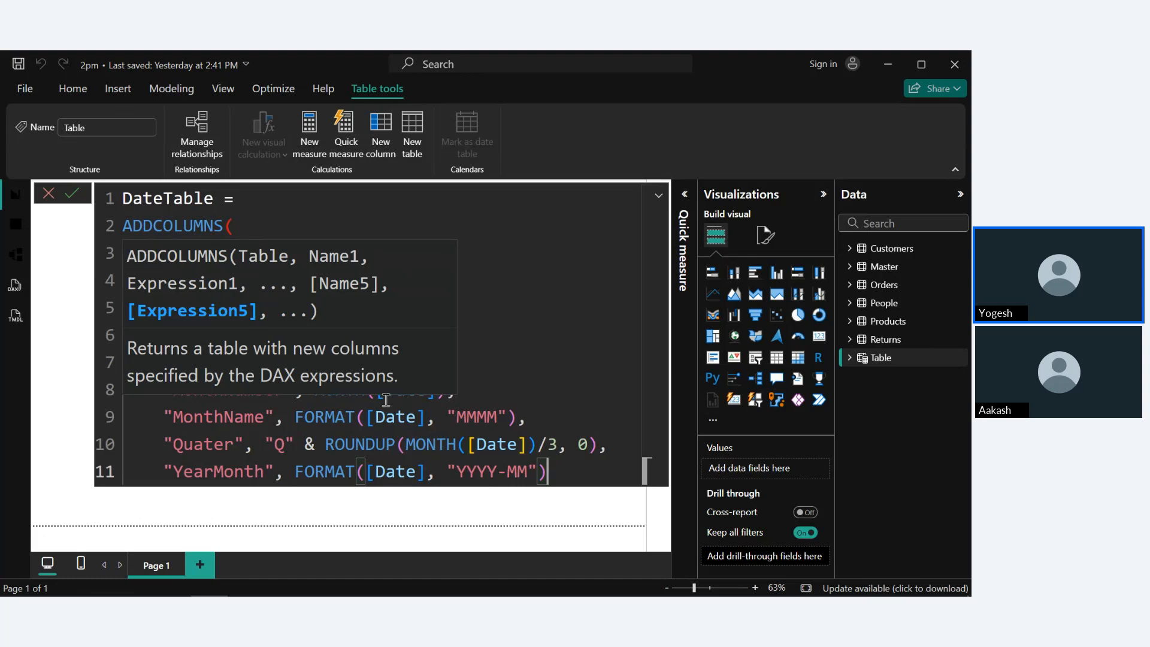
type(",")
key("shift+Return")
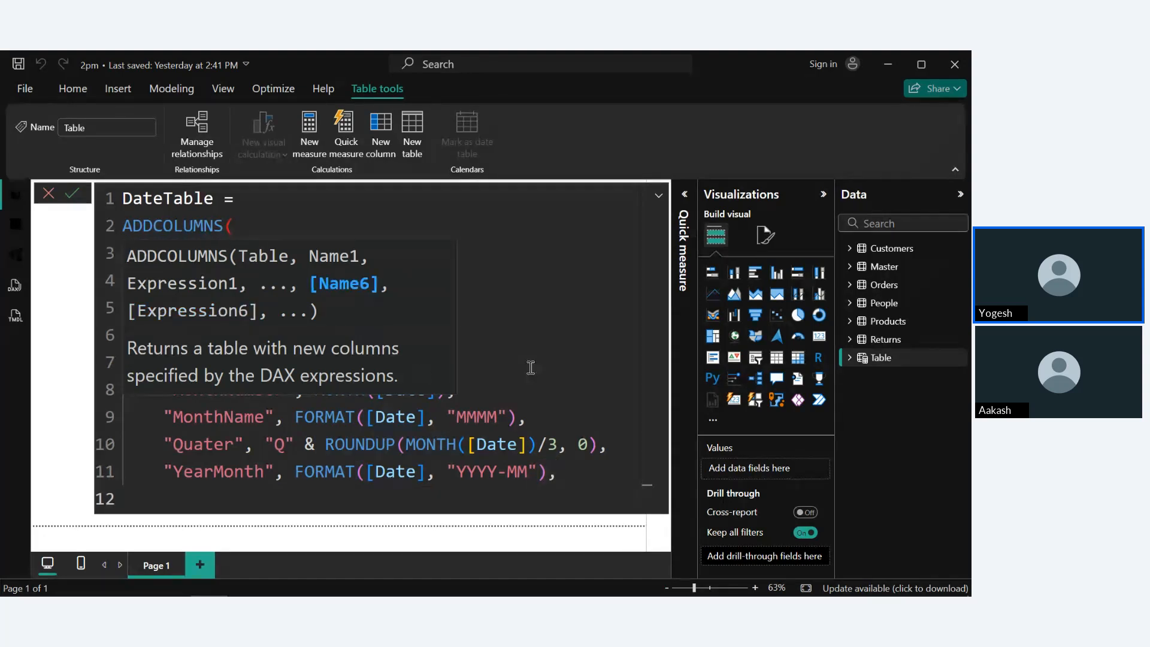
key("Escape")
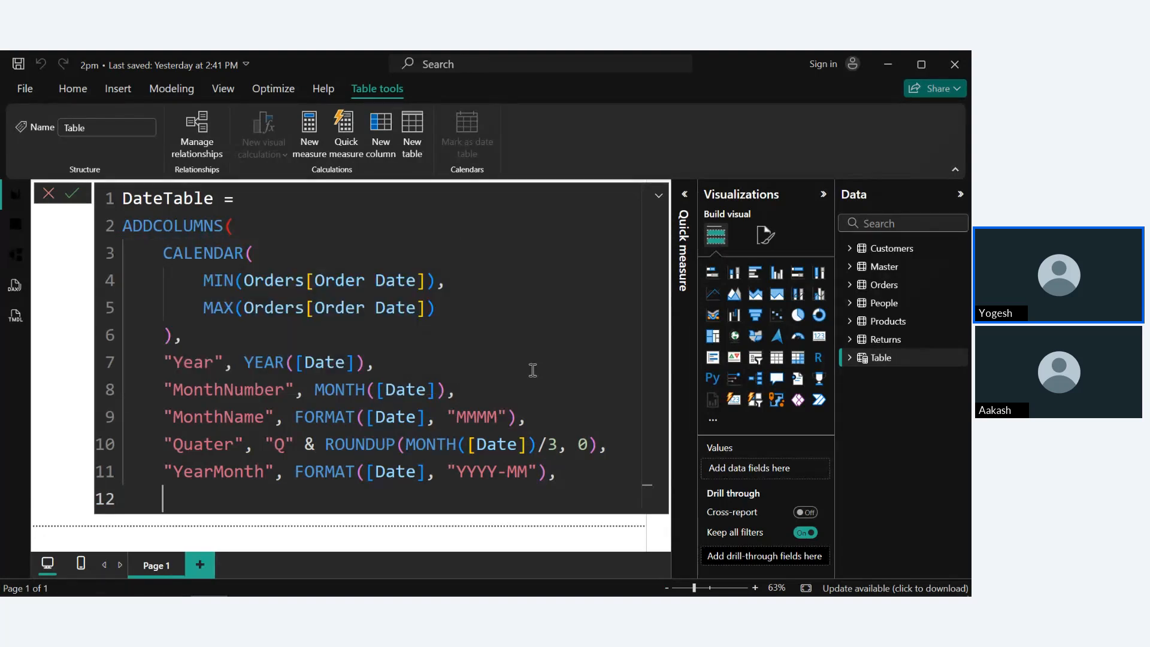
Add a "Weekday" column defined as WEEKDAY([Date], 2) under YearMonth and close the ADDCOLUMNS block on the following line.
type("\"Weekday")
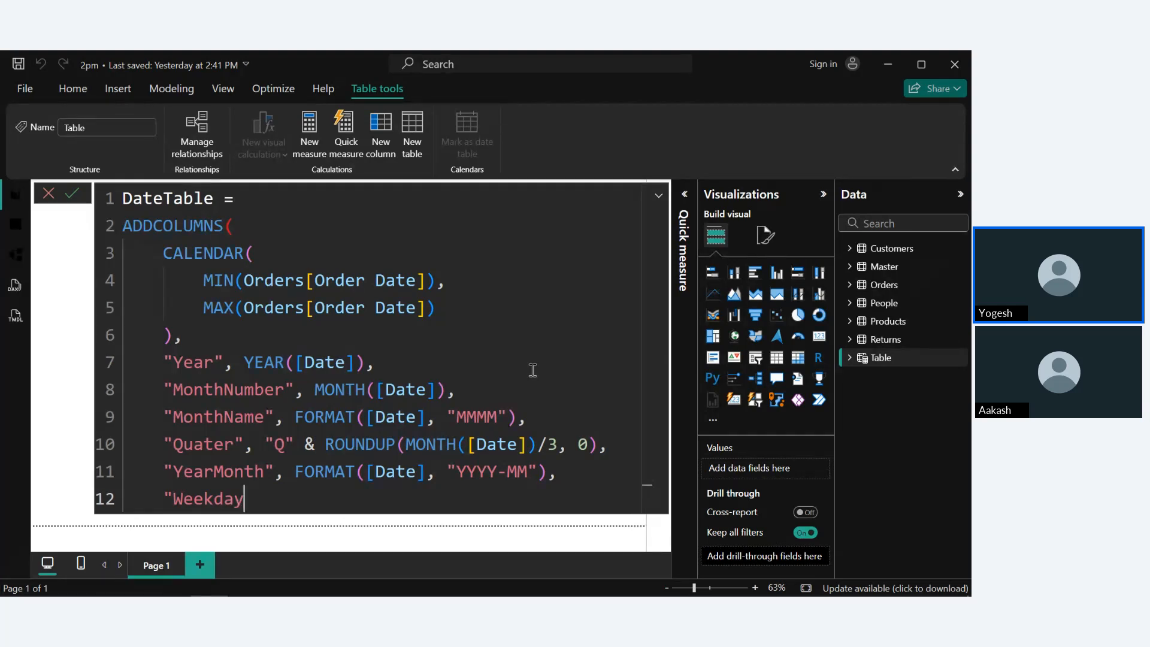
type("\", ")
type("WEEK")
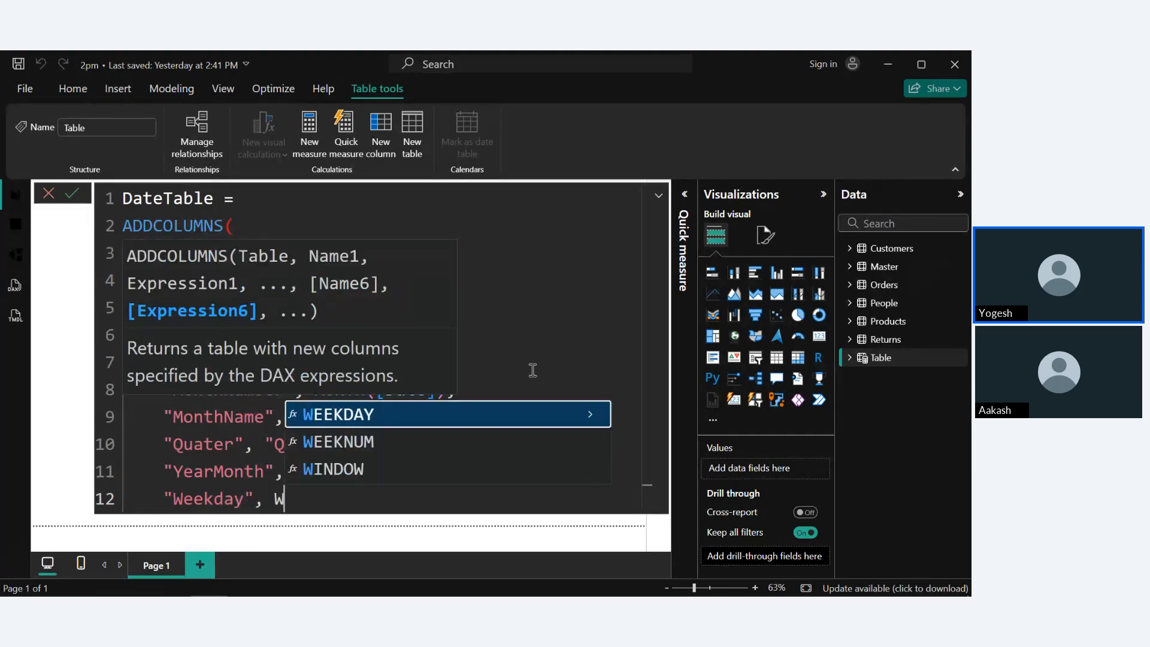
key("Tab")
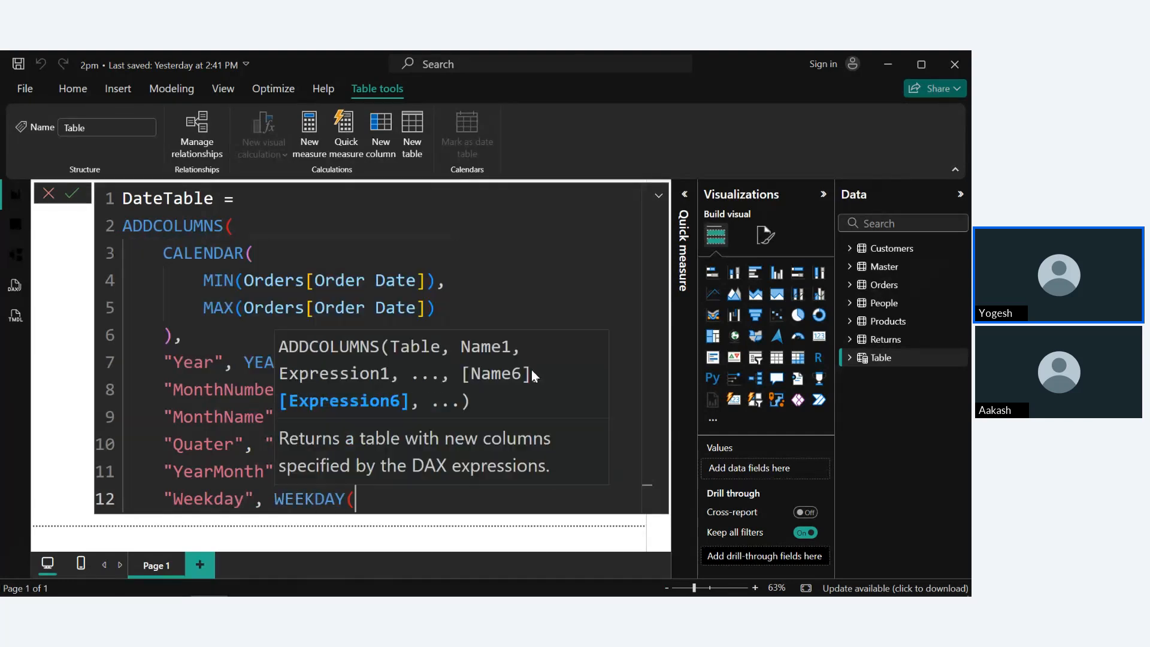
type("[Date")
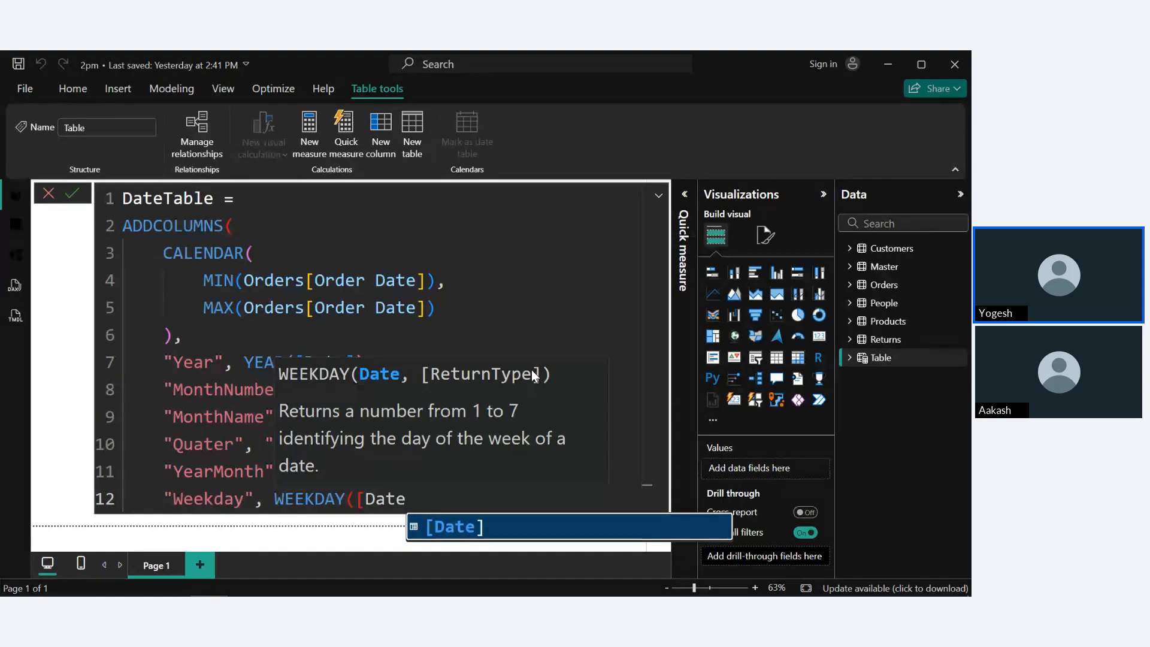
key("Tab")
type(",")
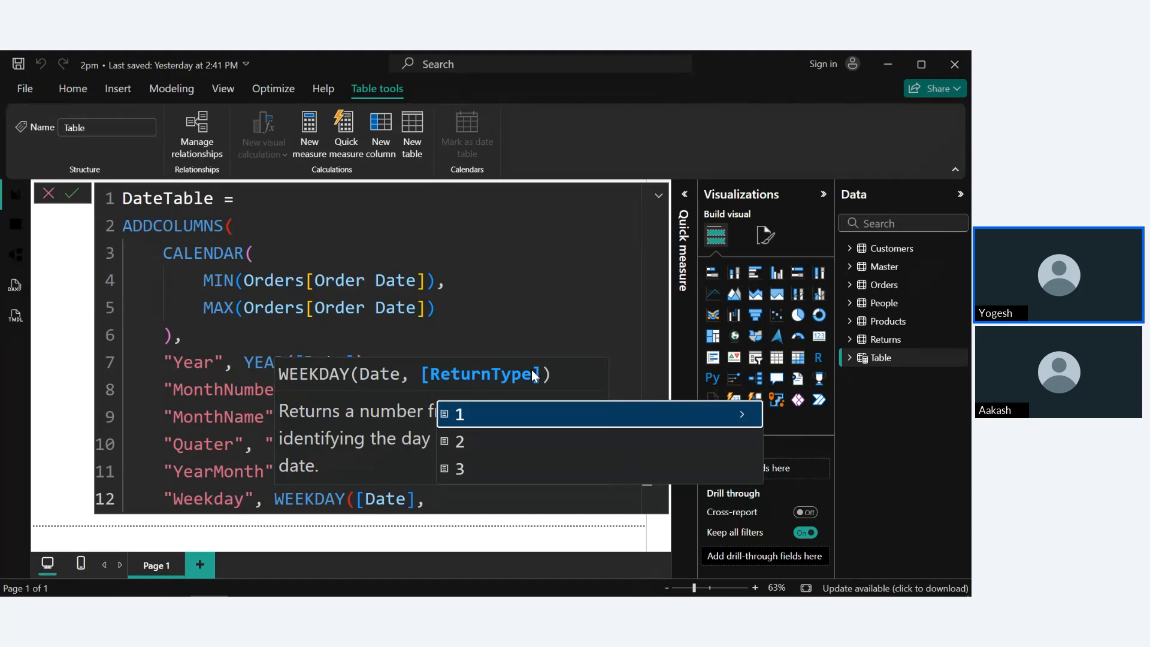
type("2")
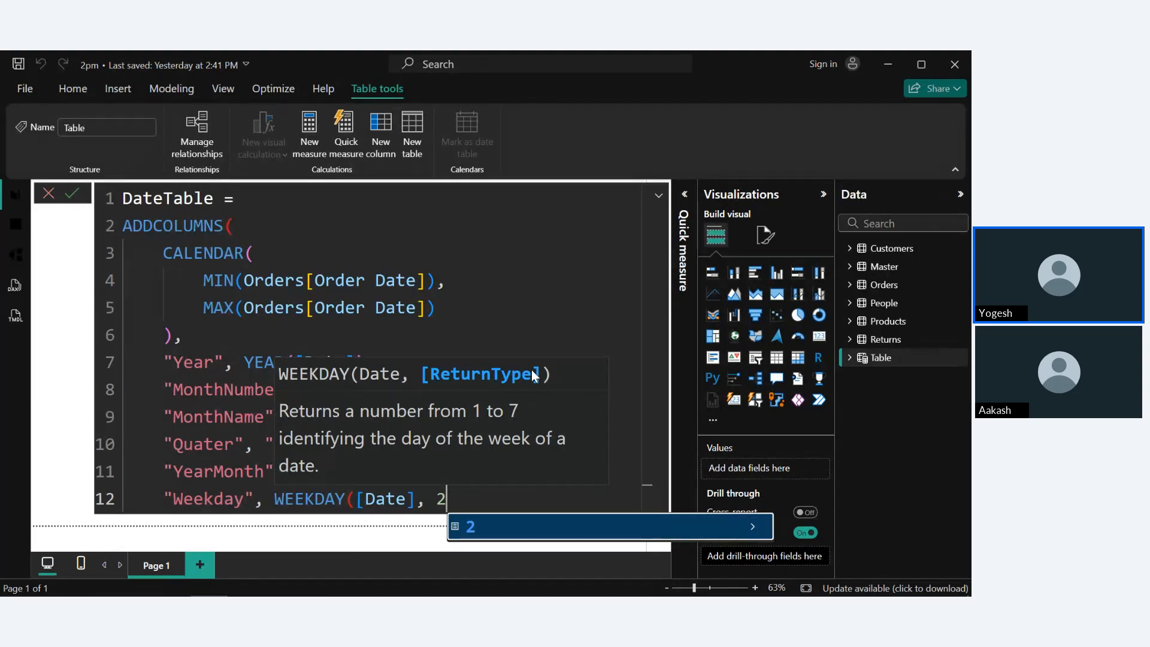
type(")")
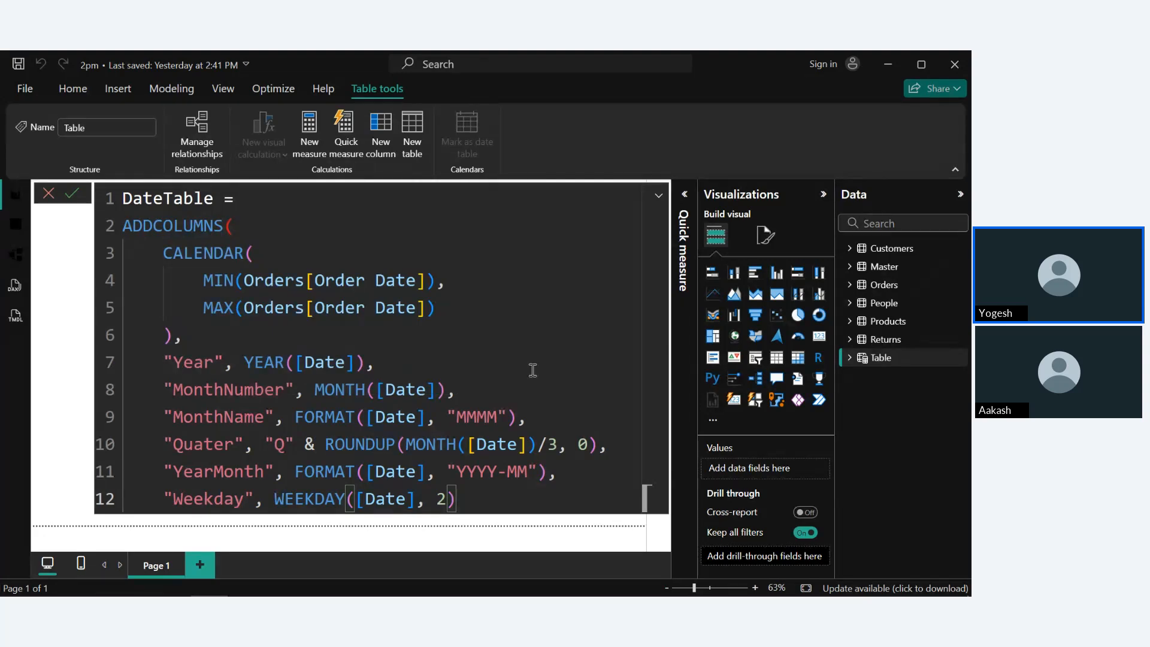
key("Return")
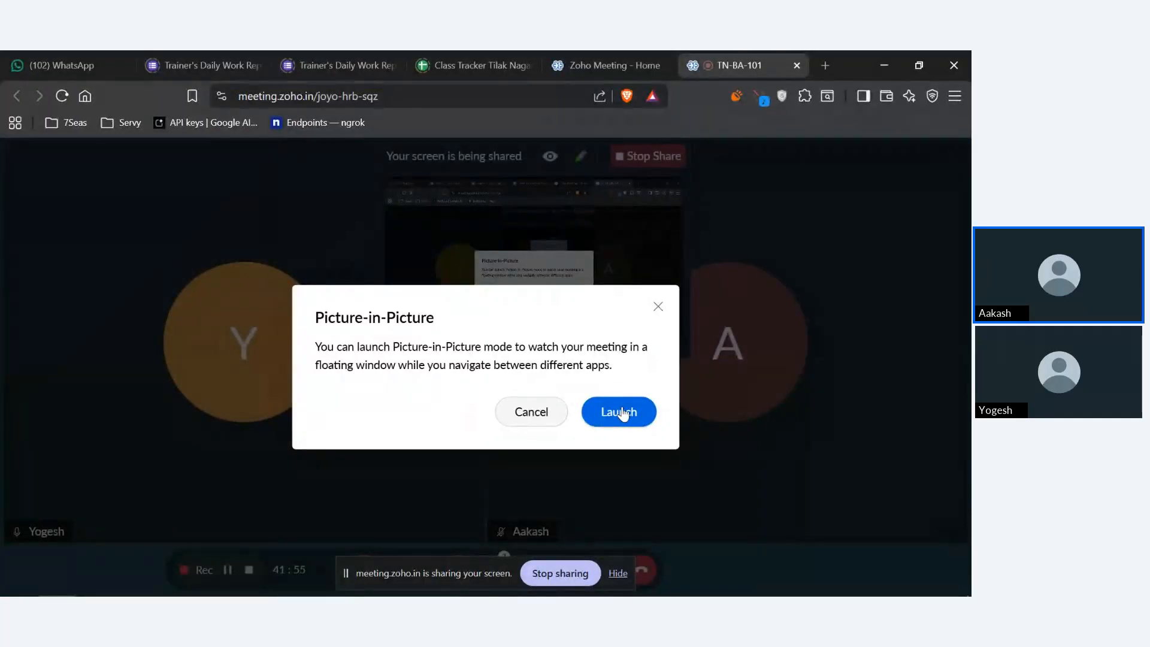
Clear the meeting's Picture-in-Picture prompt and screen-sharing notice, and minimize the browser to return to Power BI Desktop.
left_click(620, 410)
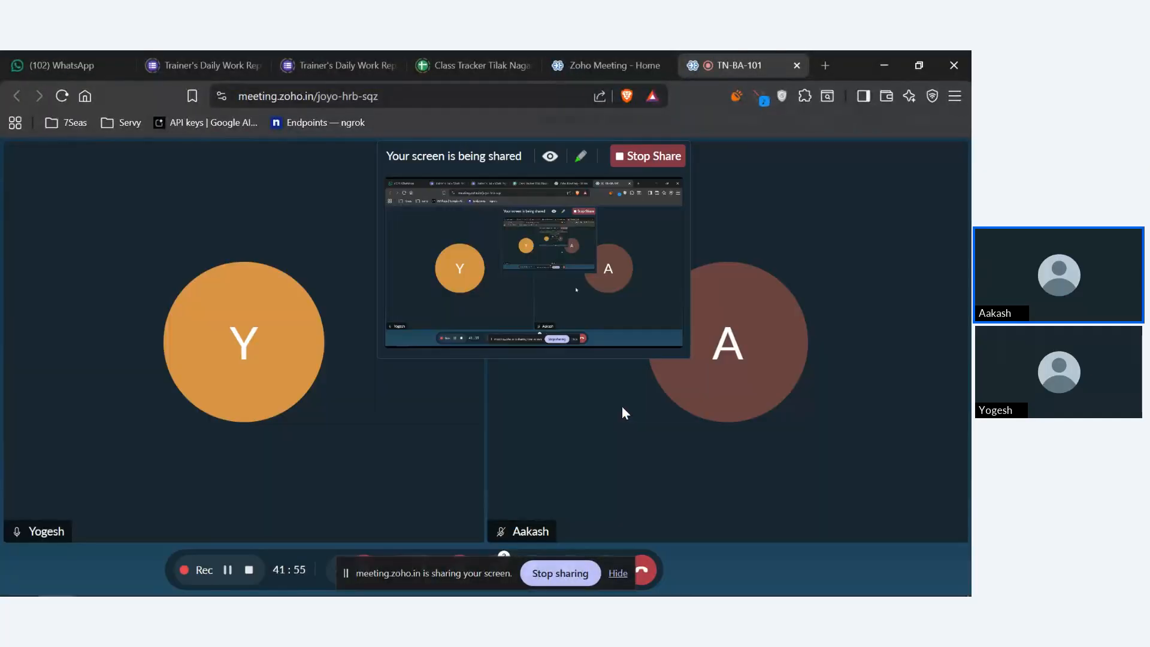
left_click(619, 575)
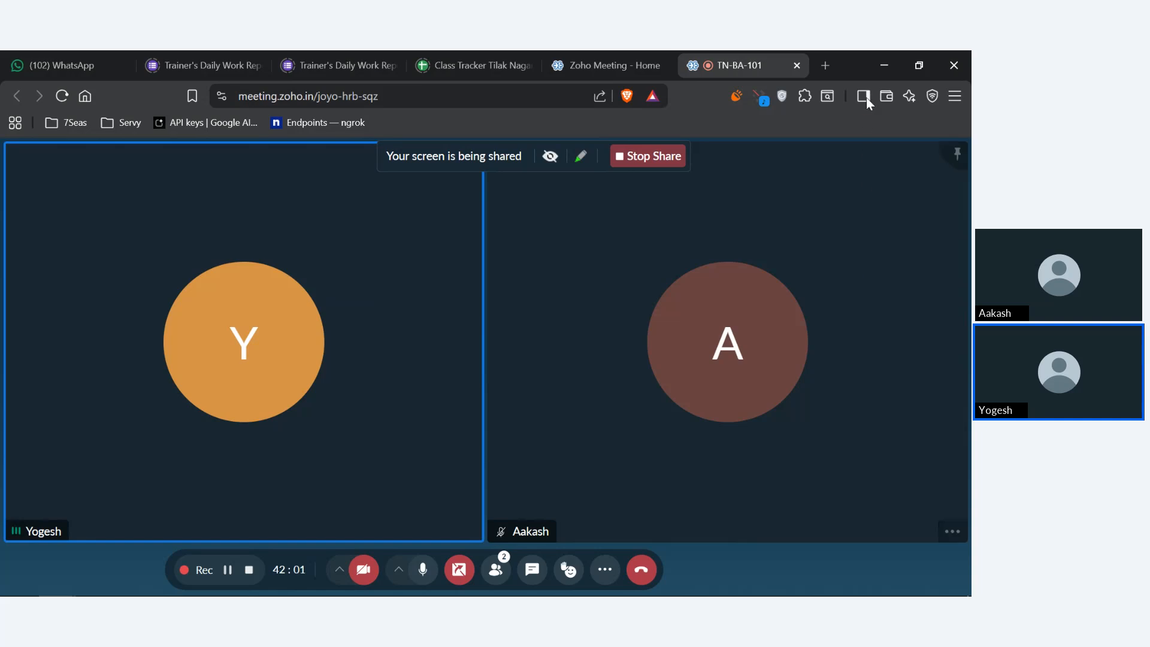
left_click(875, 63)
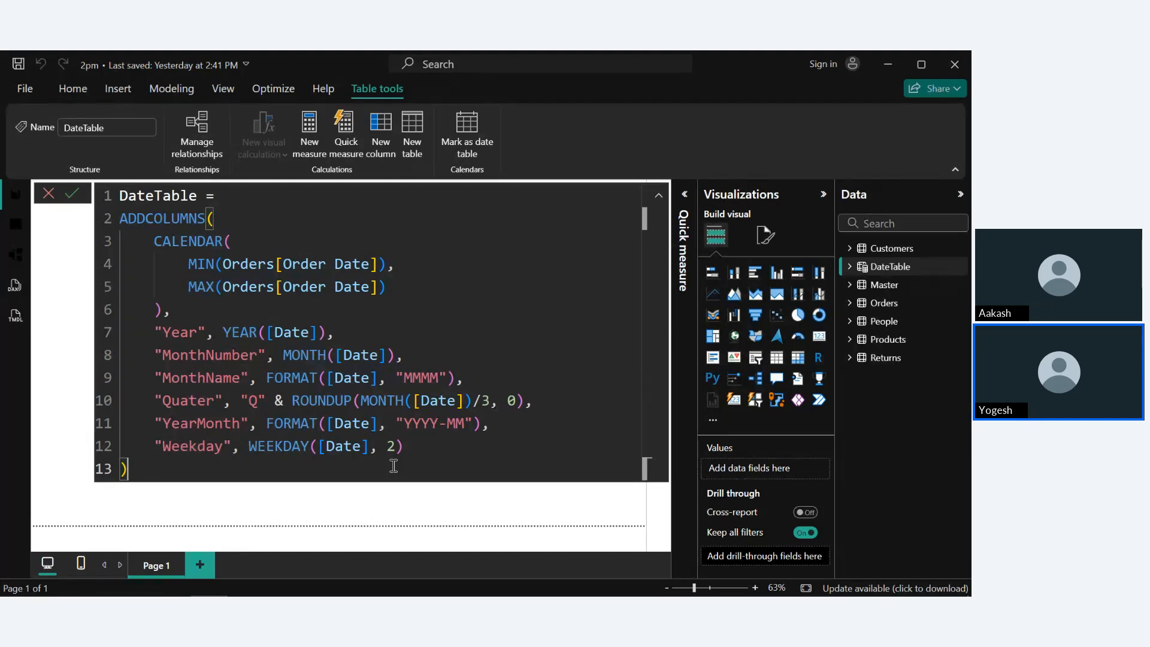
Commit the DateTable formula and show the model view's relationship diagram without the formula bar.
left_click(76, 195)
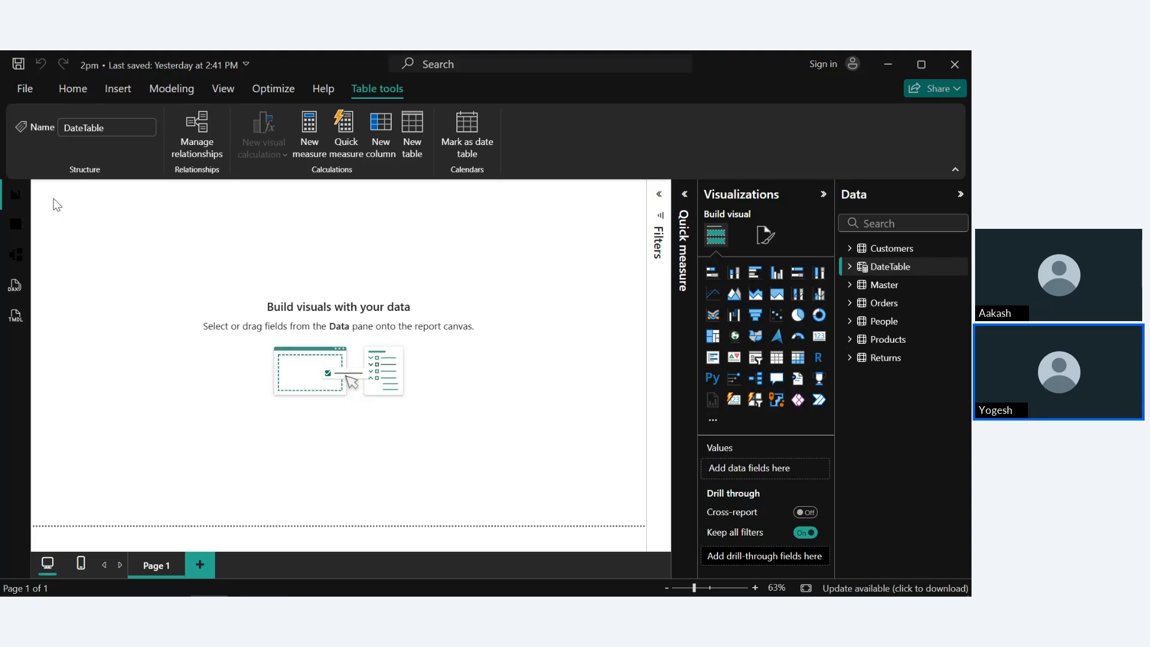
left_click(24, 265)
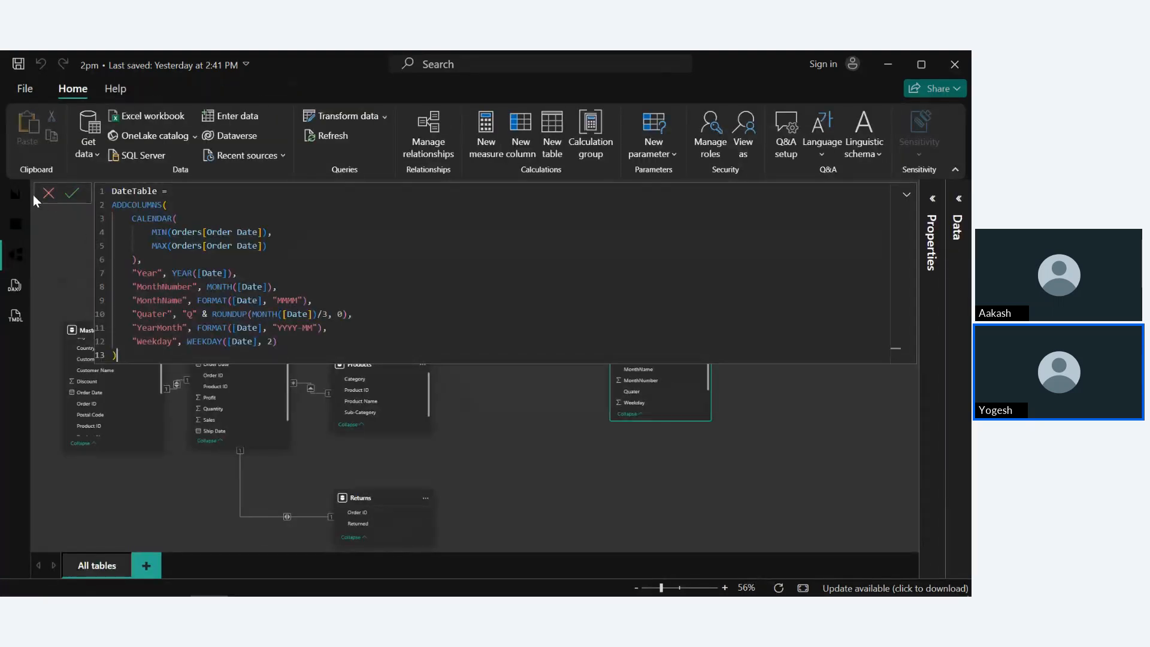
left_click(41, 195)
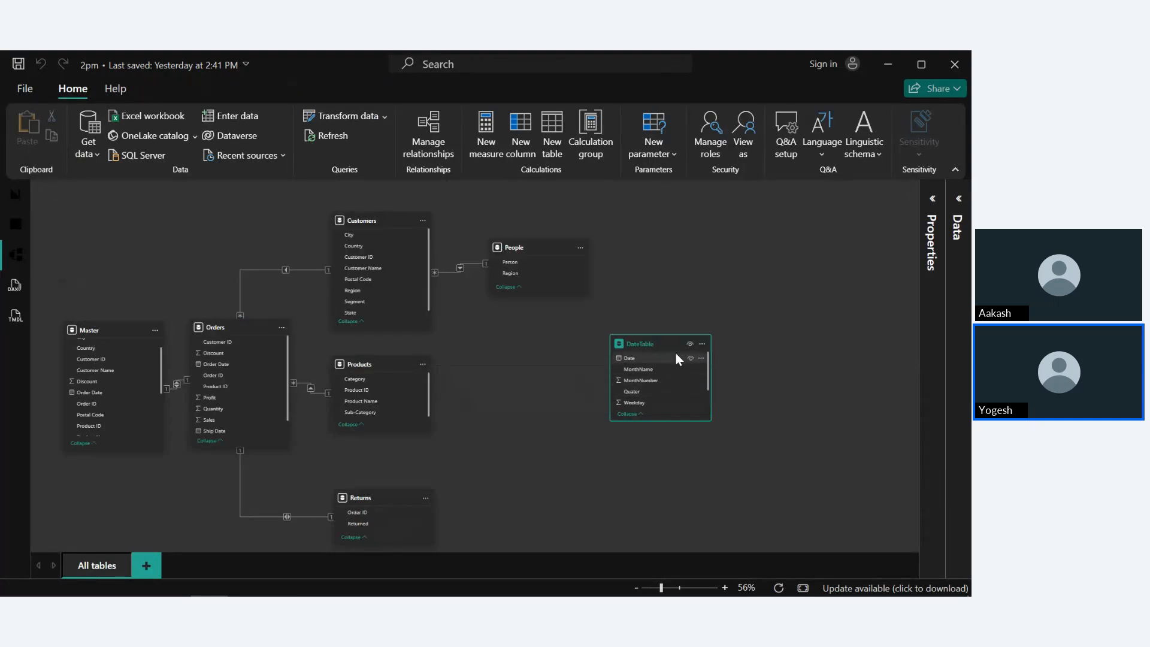
Move DateTable above Master and create an active many-to-one, single-direction relationship from Orders' Order Date to DateTable's Date.
mouse_move(662, 344)
left_click_drag(663, 342, 114, 200)
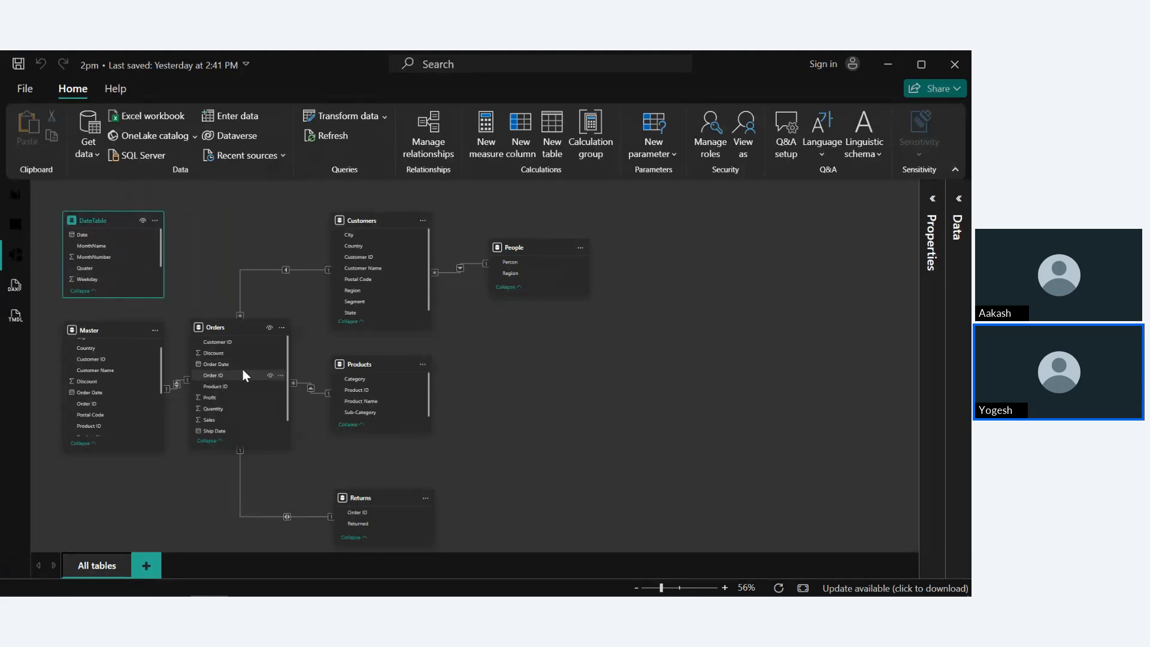
left_click_drag(240, 365, 94, 231)
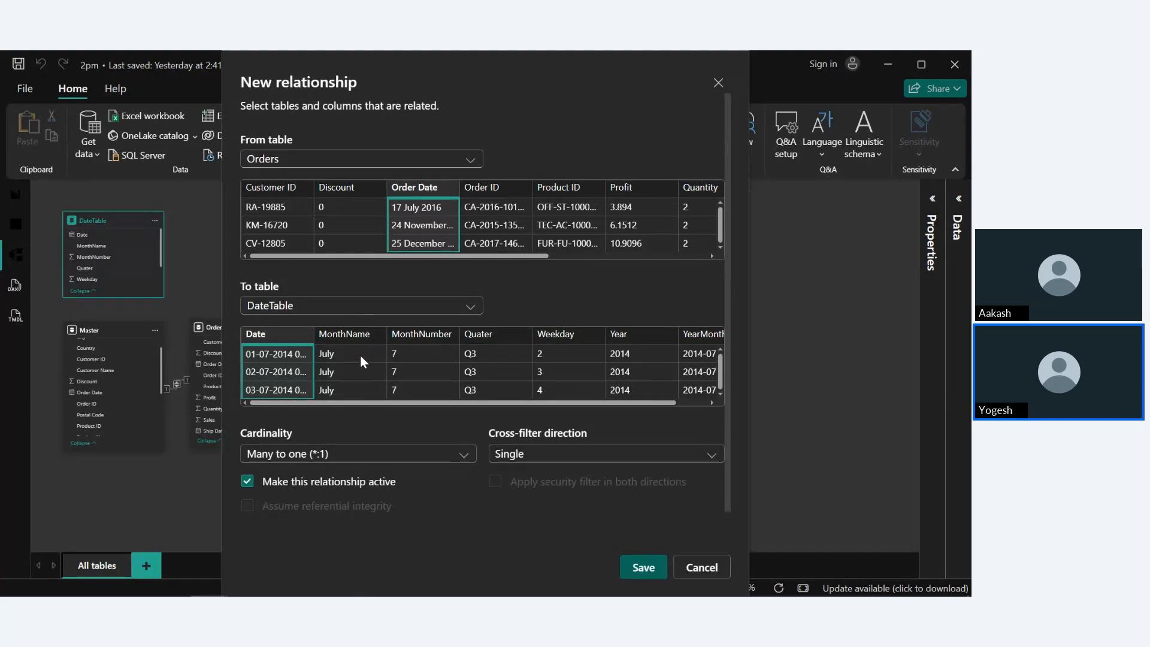
left_click(643, 567)
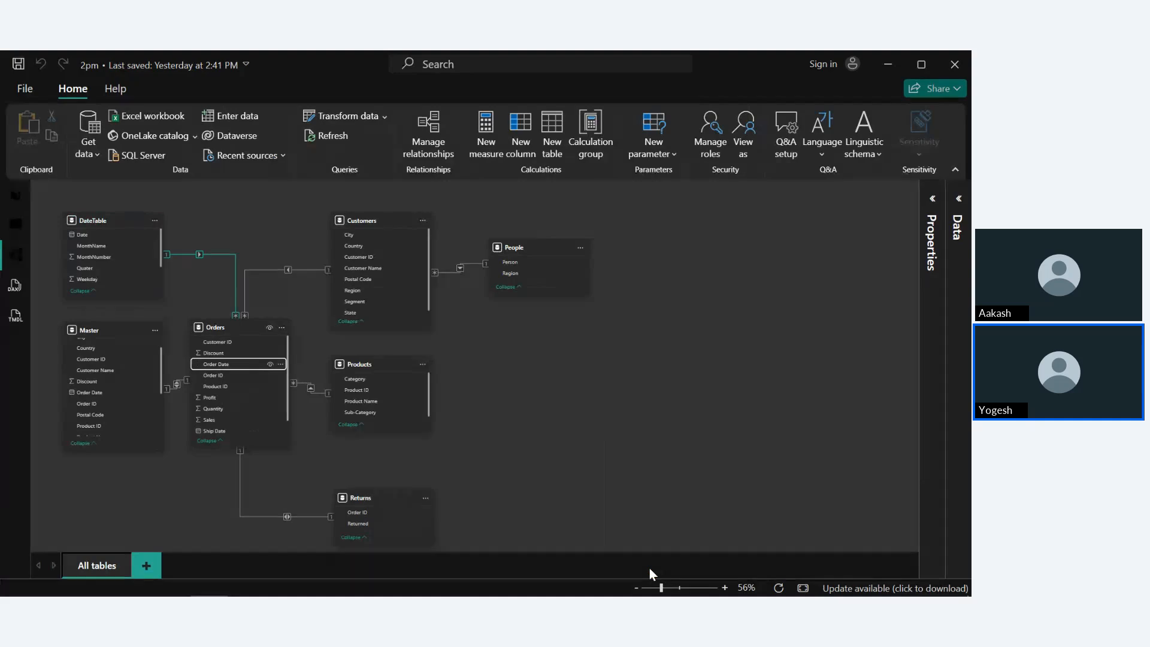
In the report view, mark DateTable as a date table with Date as its date column and save the setting.
left_click(15, 199)
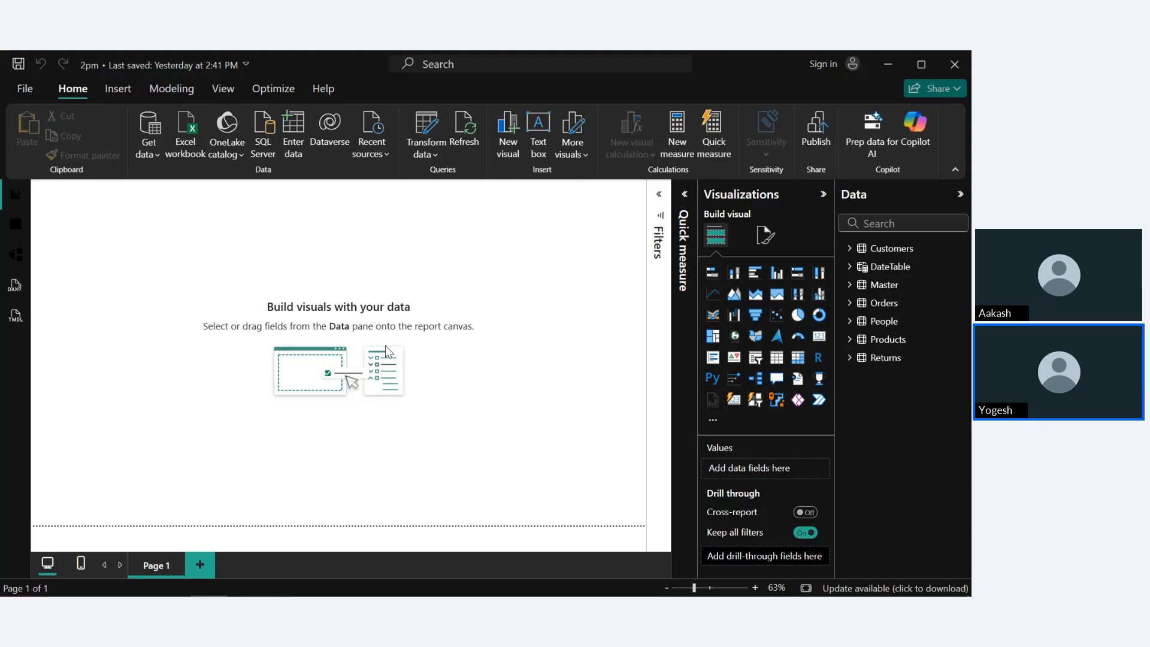
left_click(890, 267)
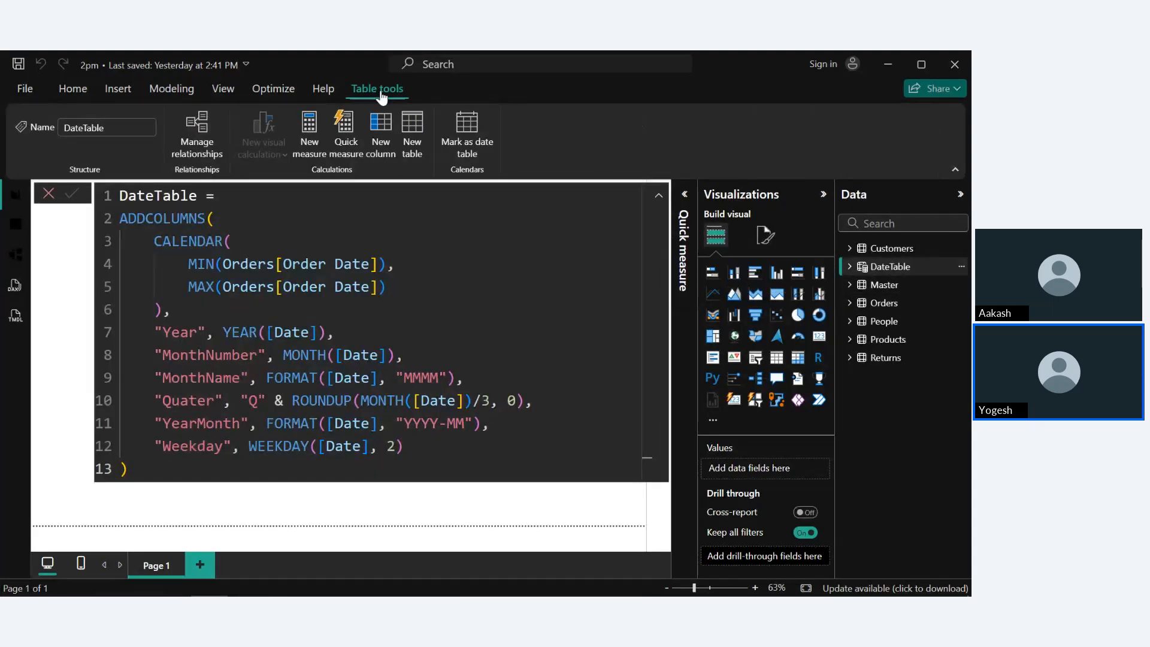
left_click(472, 152)
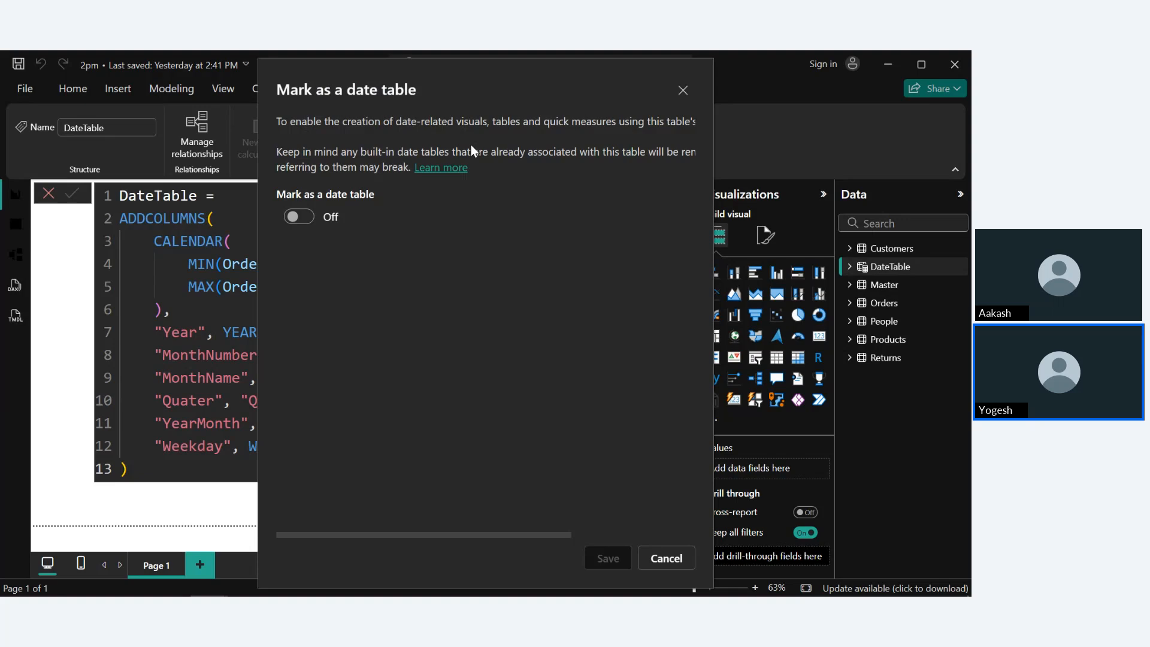
left_click(307, 221)
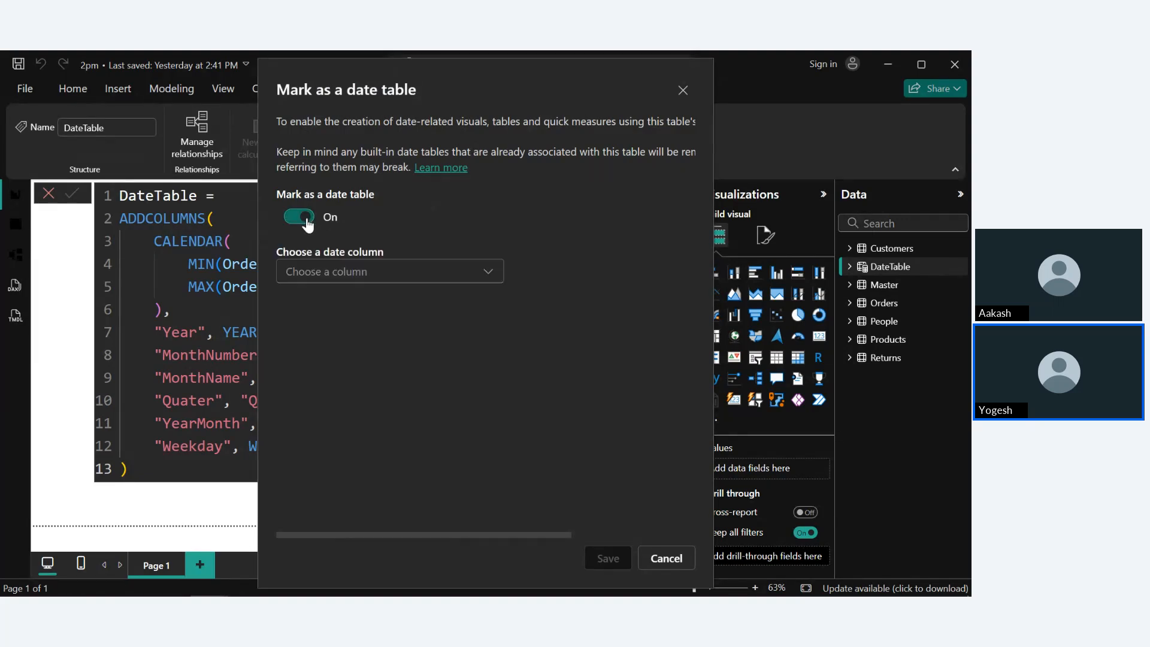
left_click(390, 277)
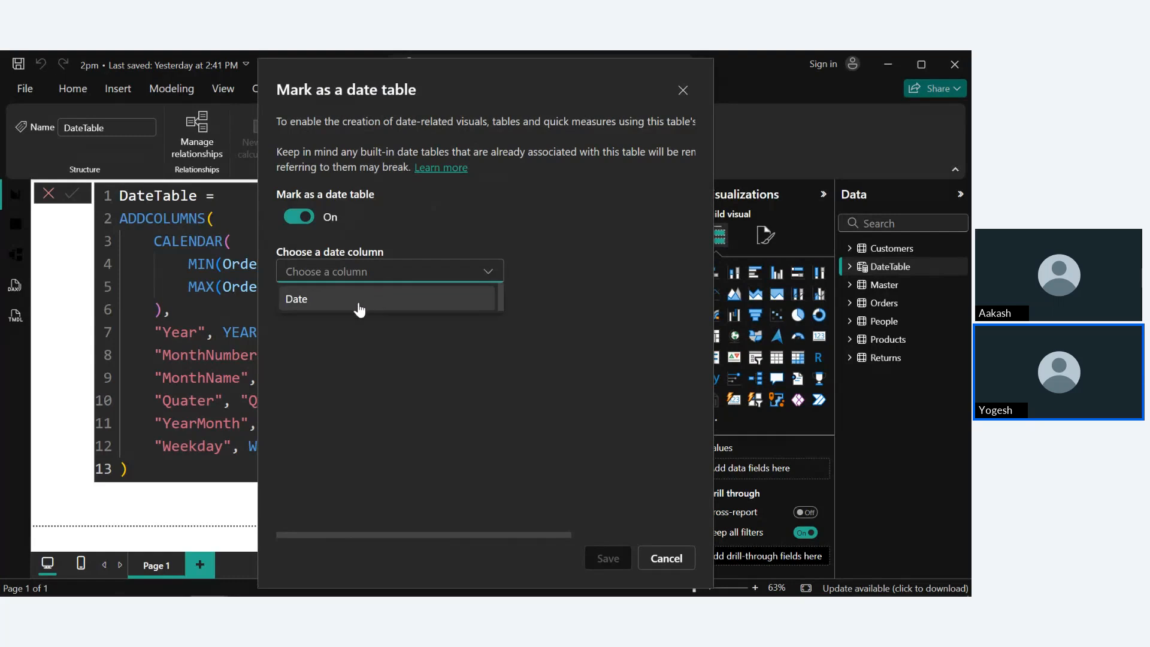
left_click(359, 305)
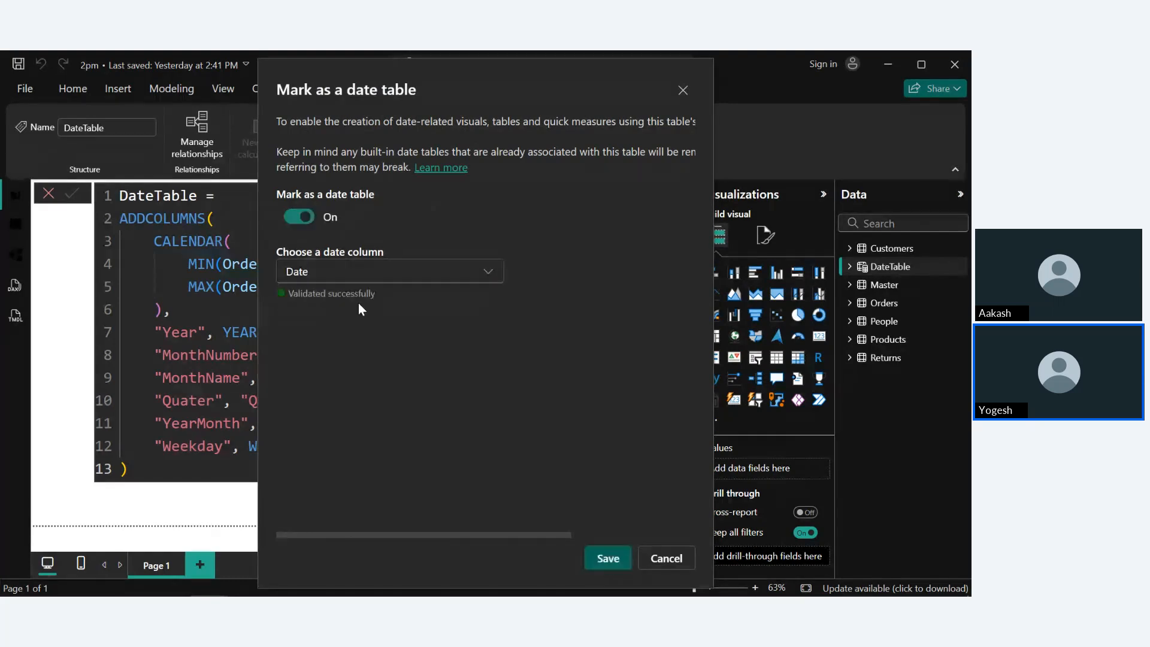
left_click(607, 566)
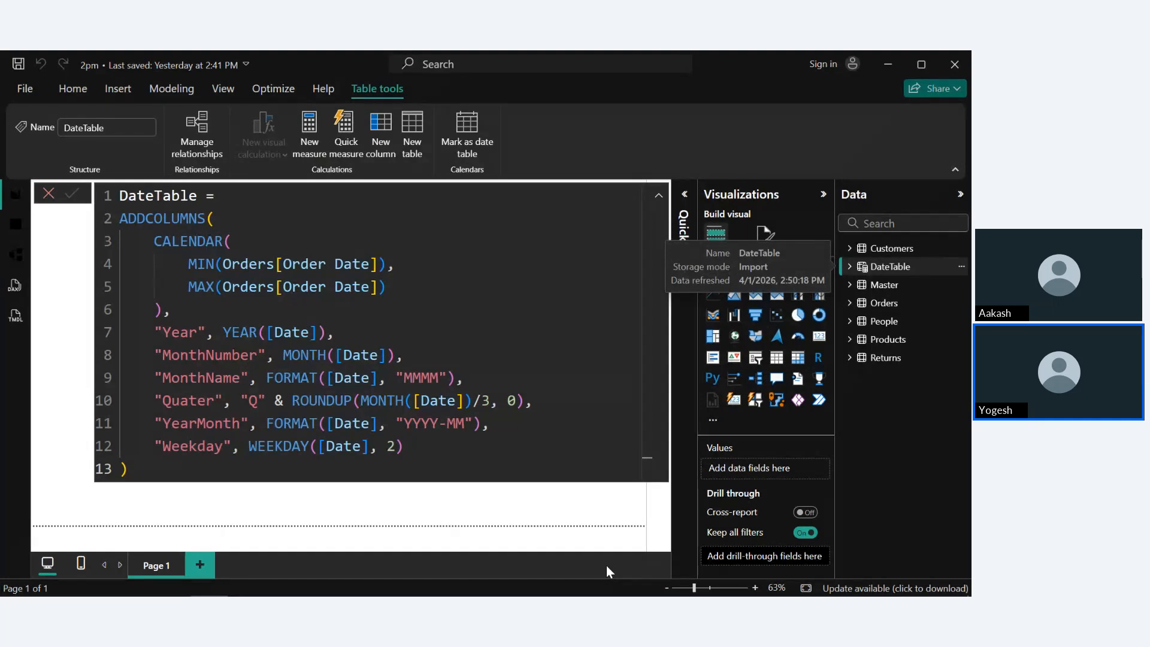
Check the list of fields in DateTable, collapse it again and save the report file.
left_click(849, 268)
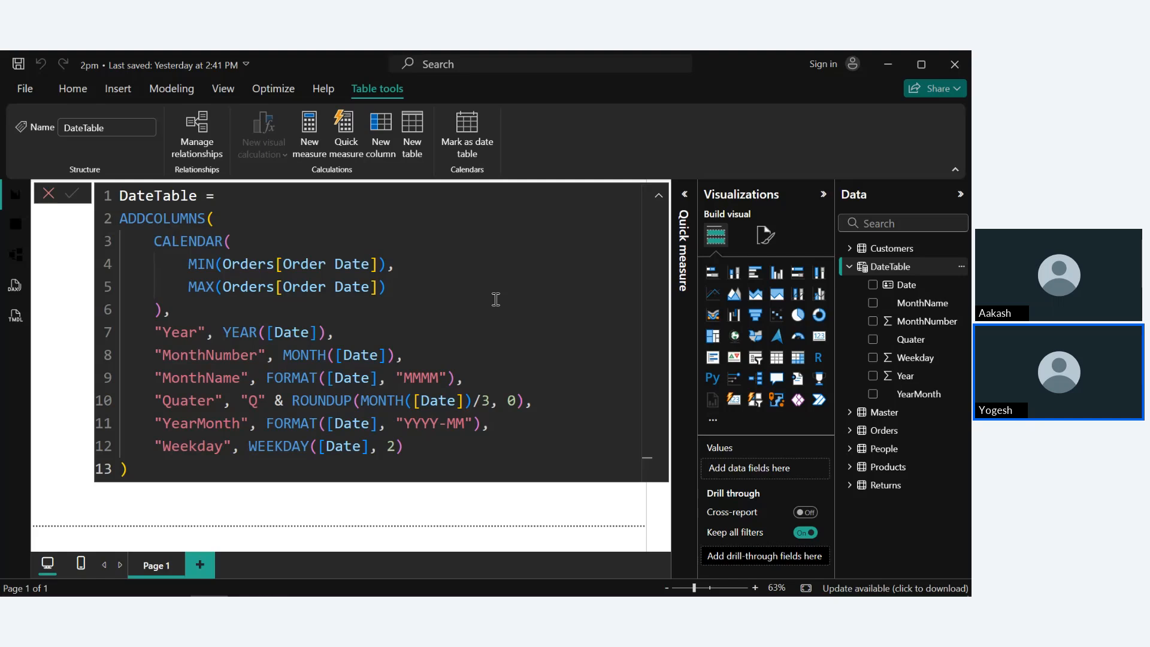
left_click(849, 266)
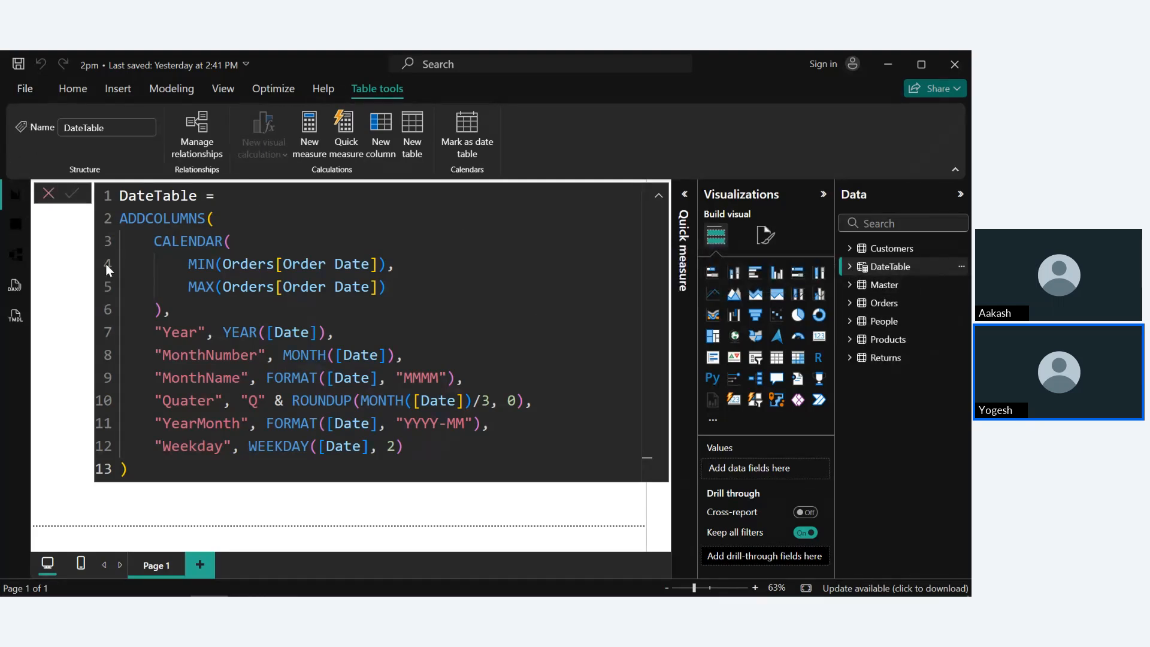
key("ctrl+s")
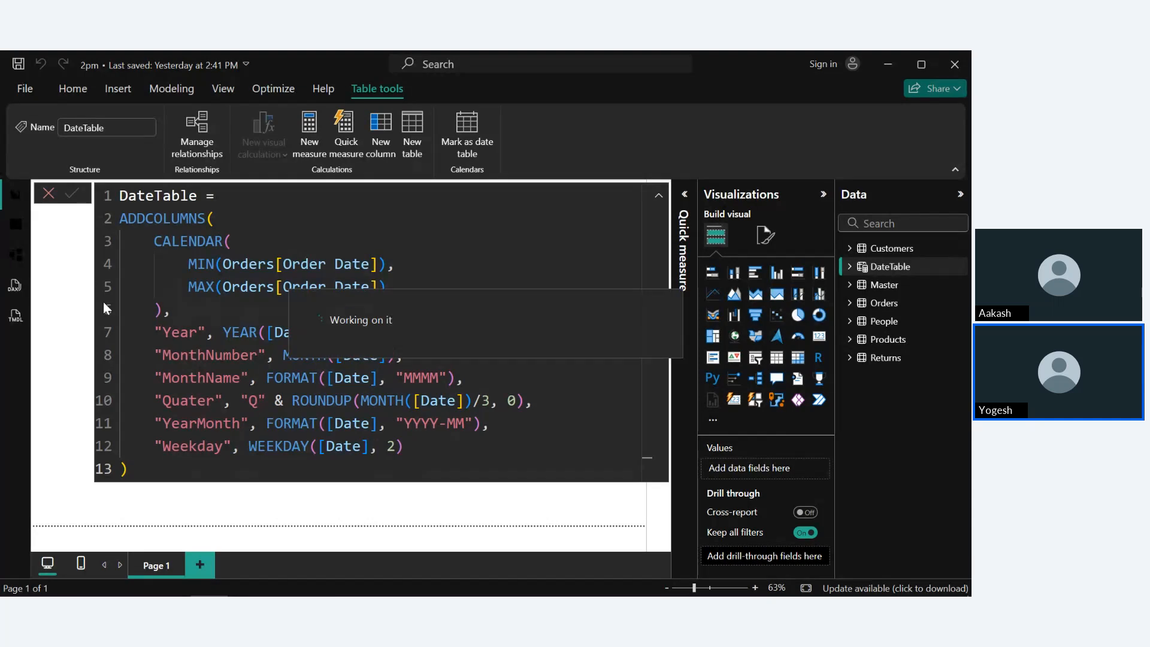
Open the recent report 10am.pbix and expand its list of data tables beside the Sales page.
left_click(25, 88)
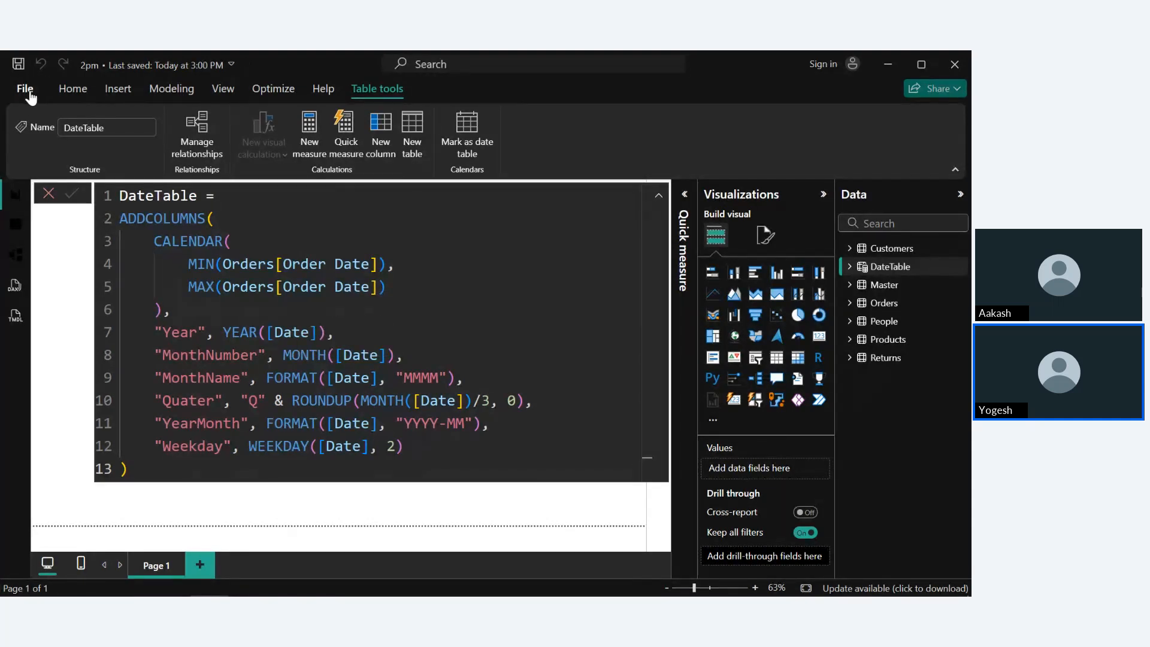
scroll(421, 373, "down", 4)
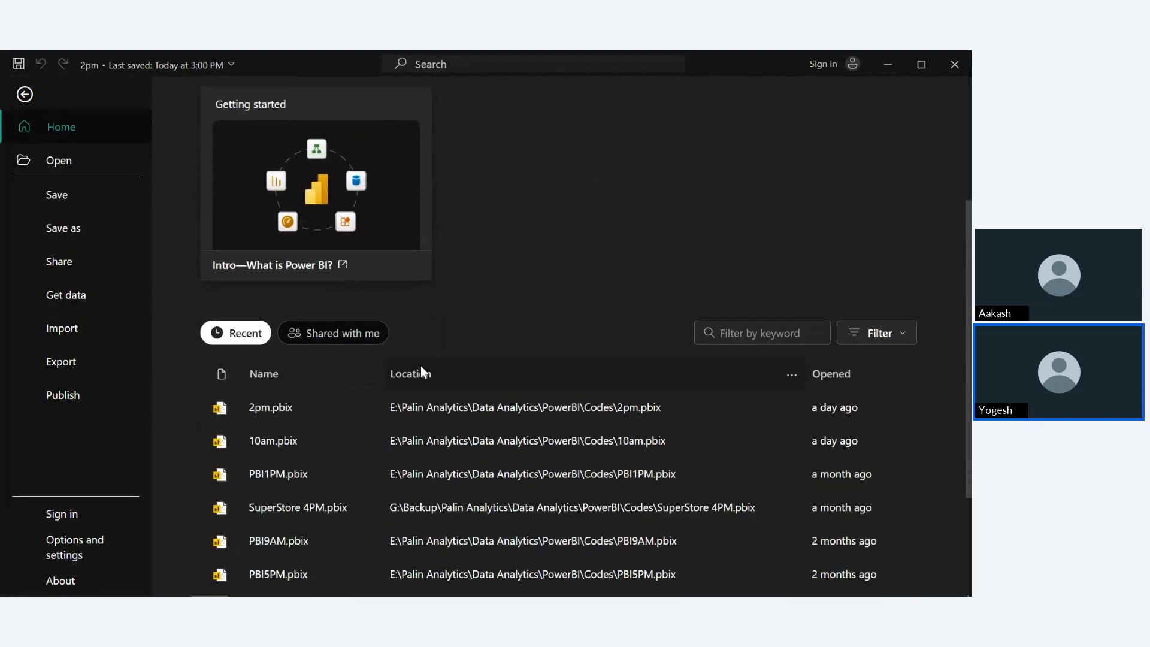
key("Escape")
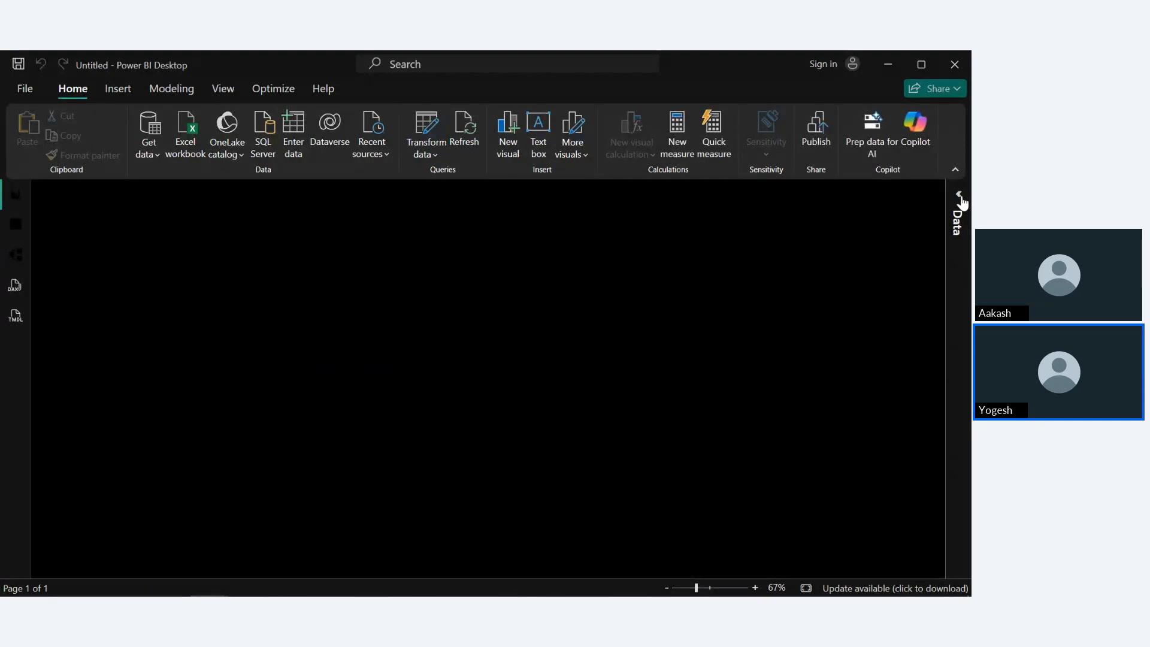
left_click(961, 195)
left_click(960, 195)
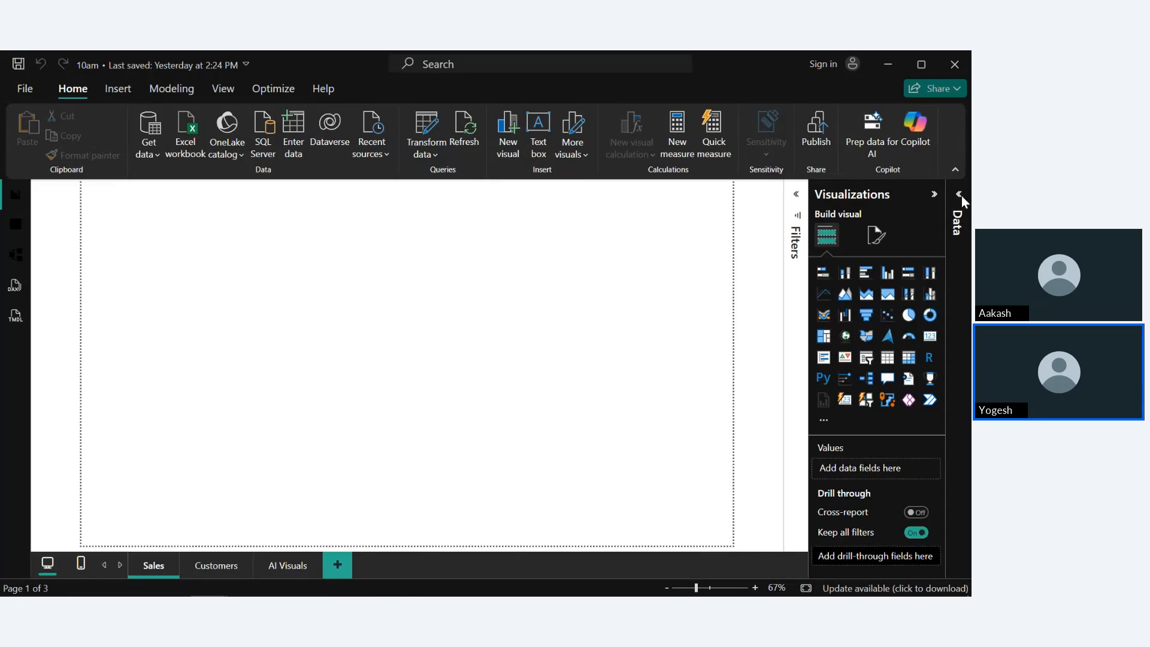
left_click(960, 196)
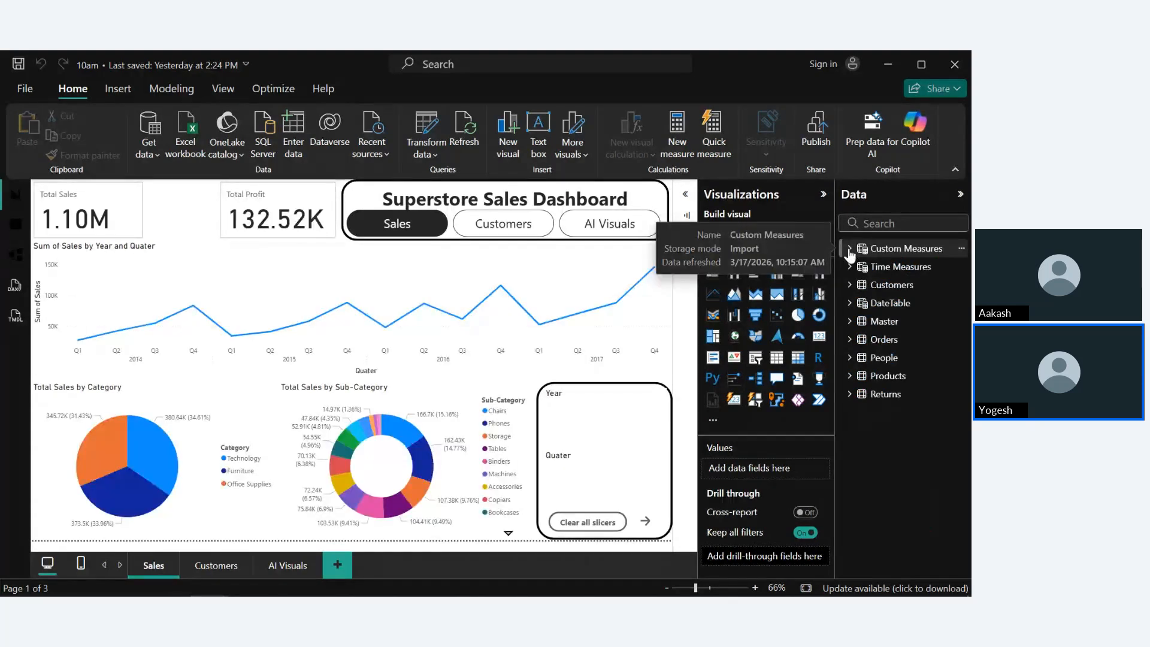
Expand the Custom Measures and Time Measures tables and look through the measures in each.
left_click(849, 248)
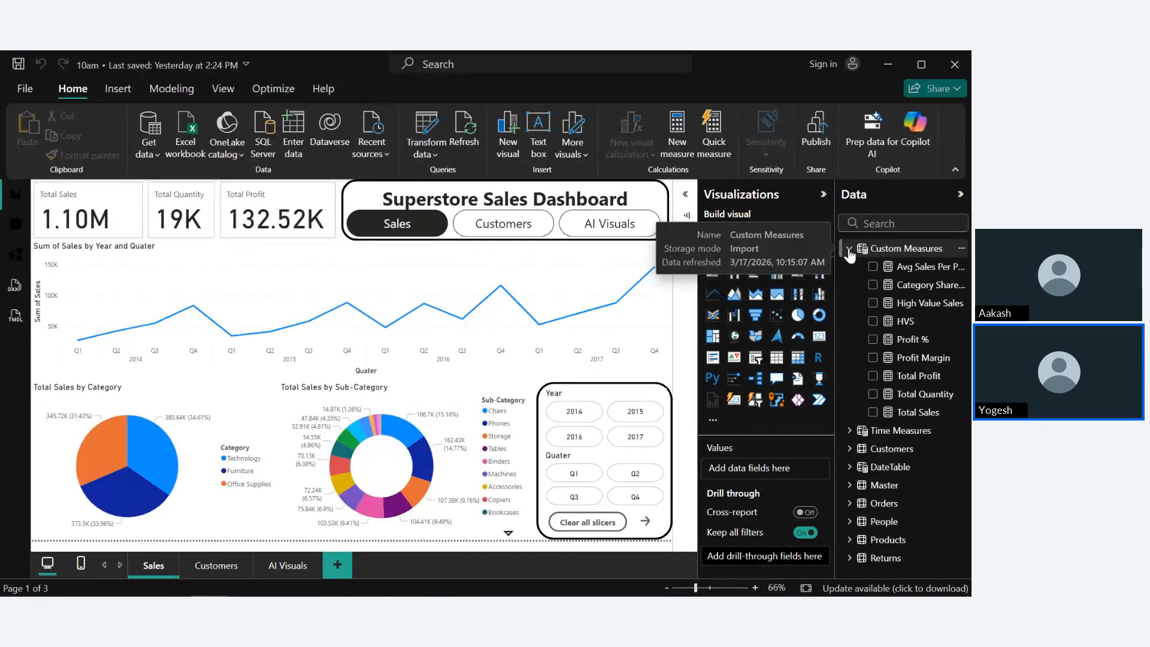
left_click(854, 431)
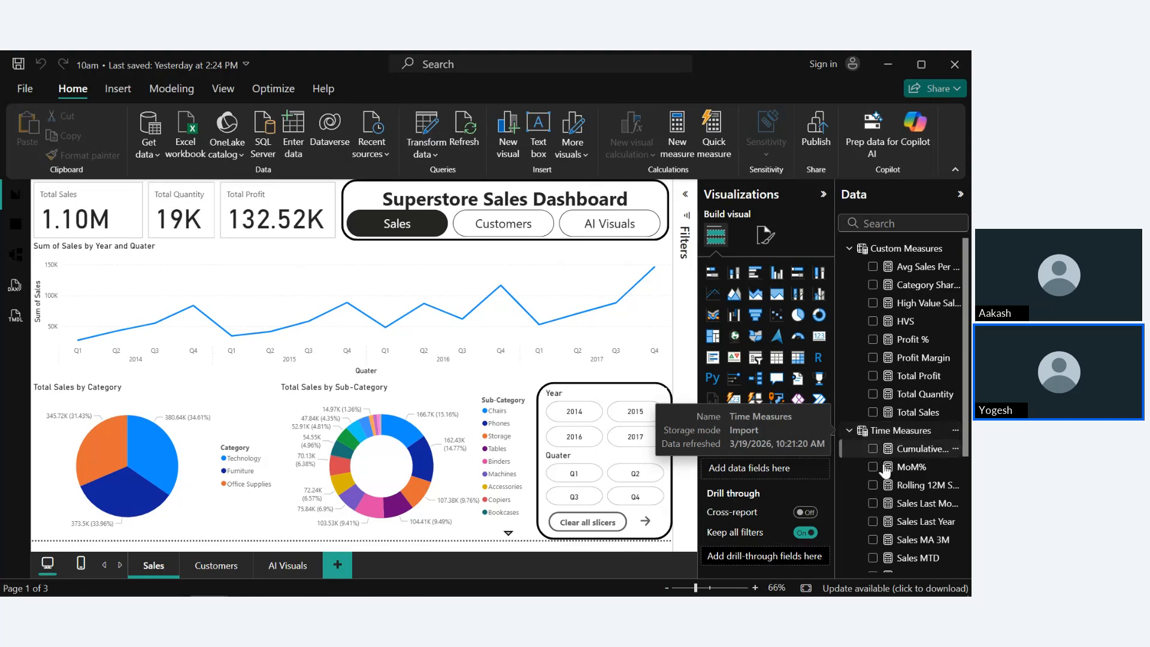
scroll(892, 503, "down", 2)
scroll(891, 501, "up", 2)
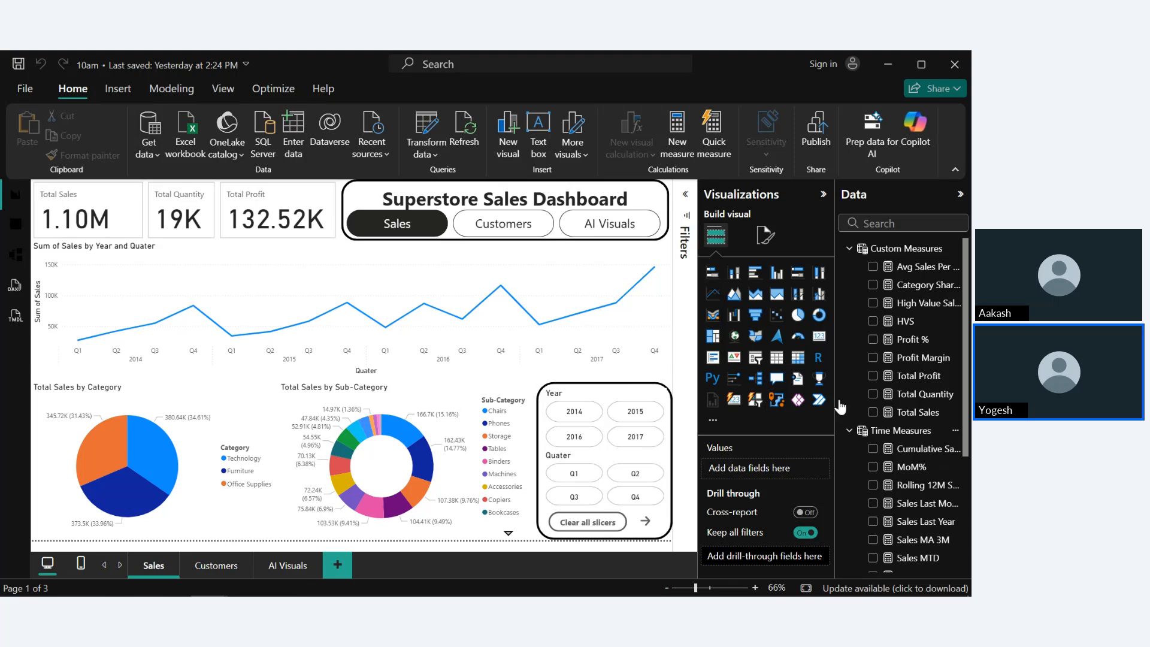
scroll(914, 400, "down", 5)
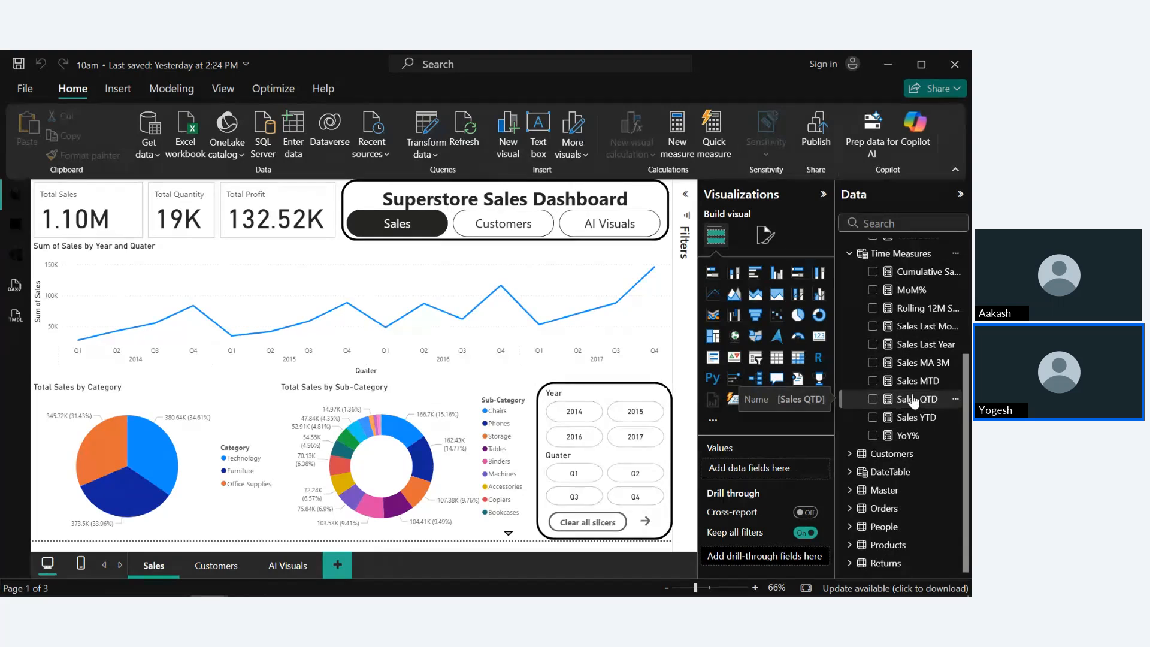
scroll(914, 400, "up", 5)
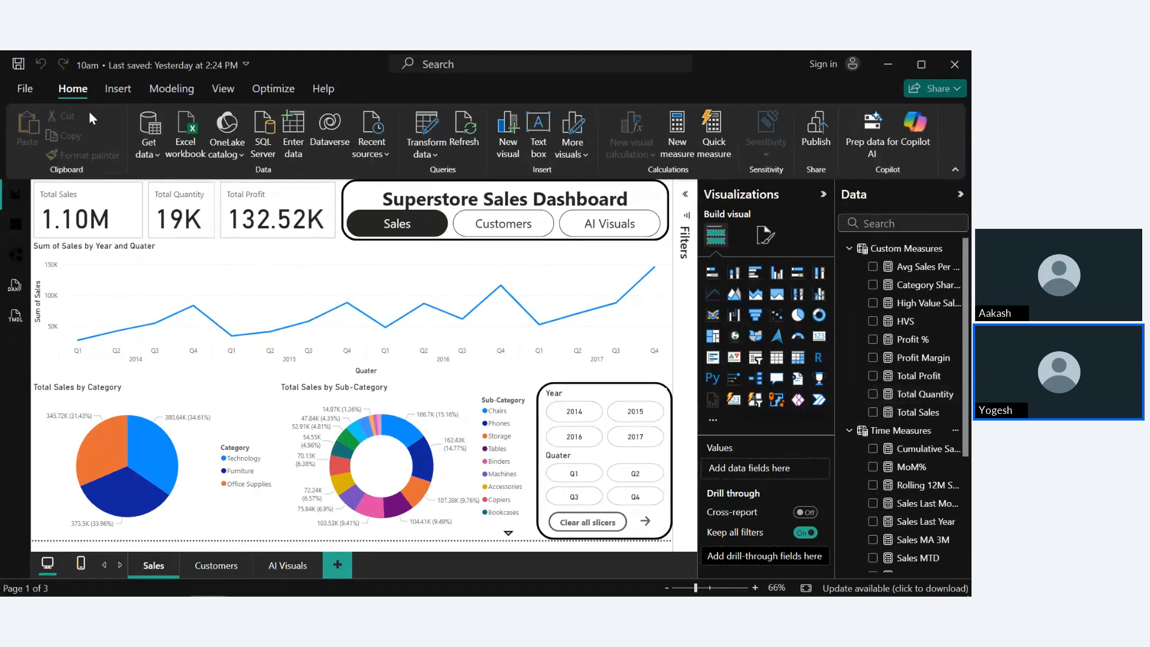
Close the 10am report and the saved 2pm report to return to the desktop.
left_click(27, 92)
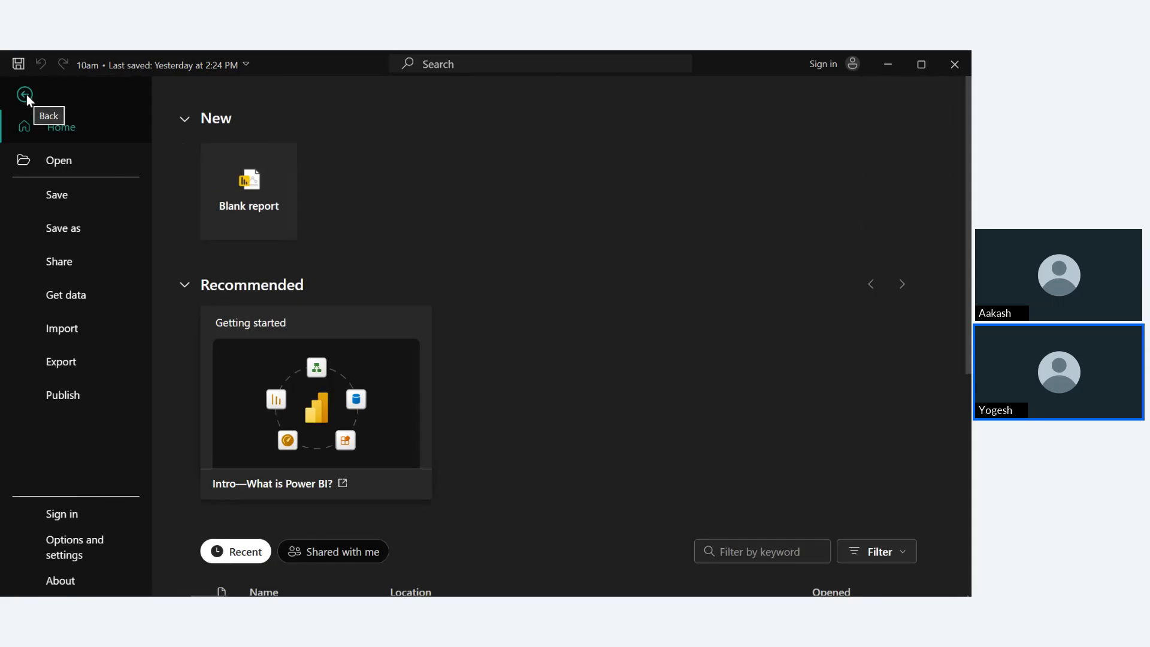
left_click(955, 63)
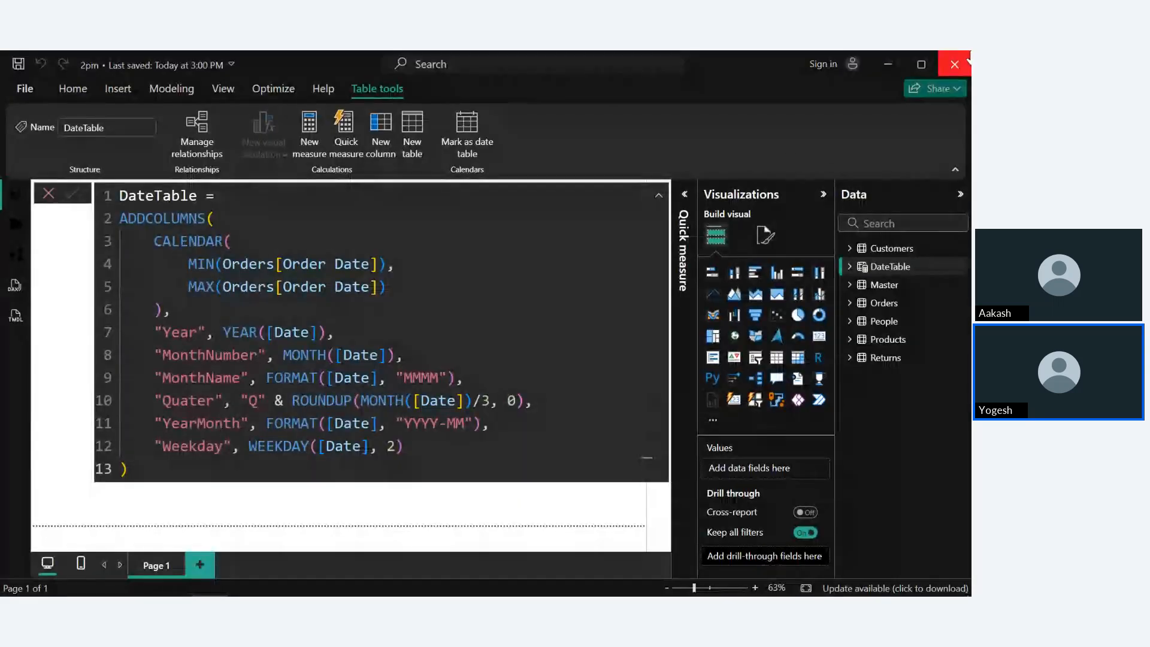
left_click(954, 63)
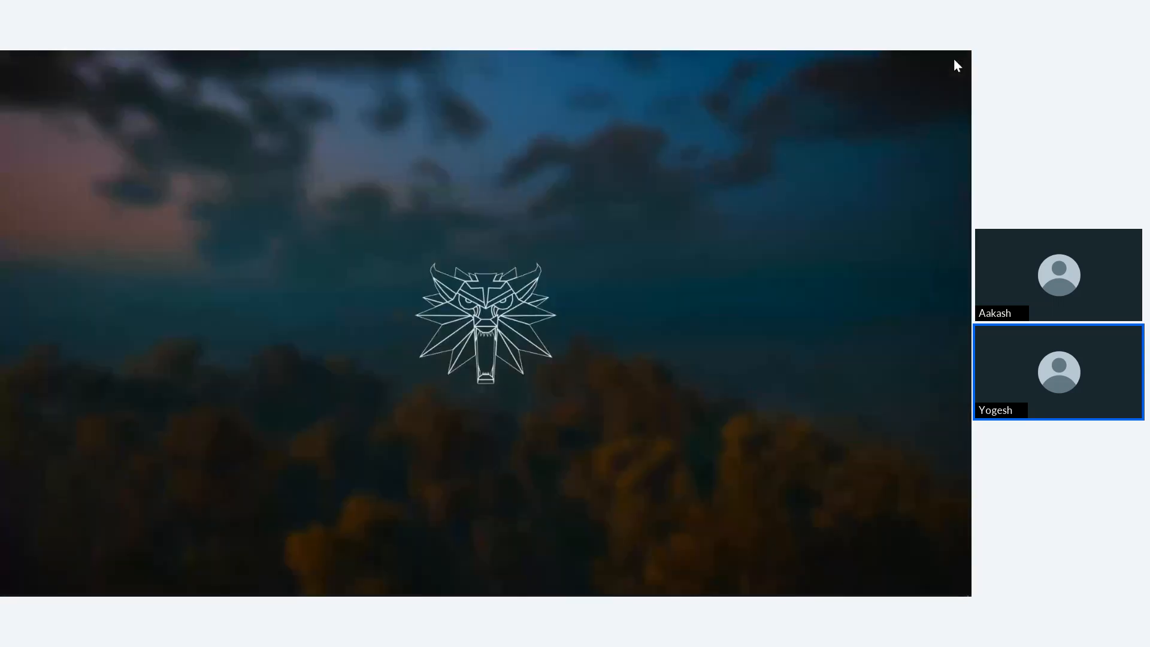
Switch to the Zoho meeting in the Brave browser and stop sharing the screen.
mouse_move(65, 592)
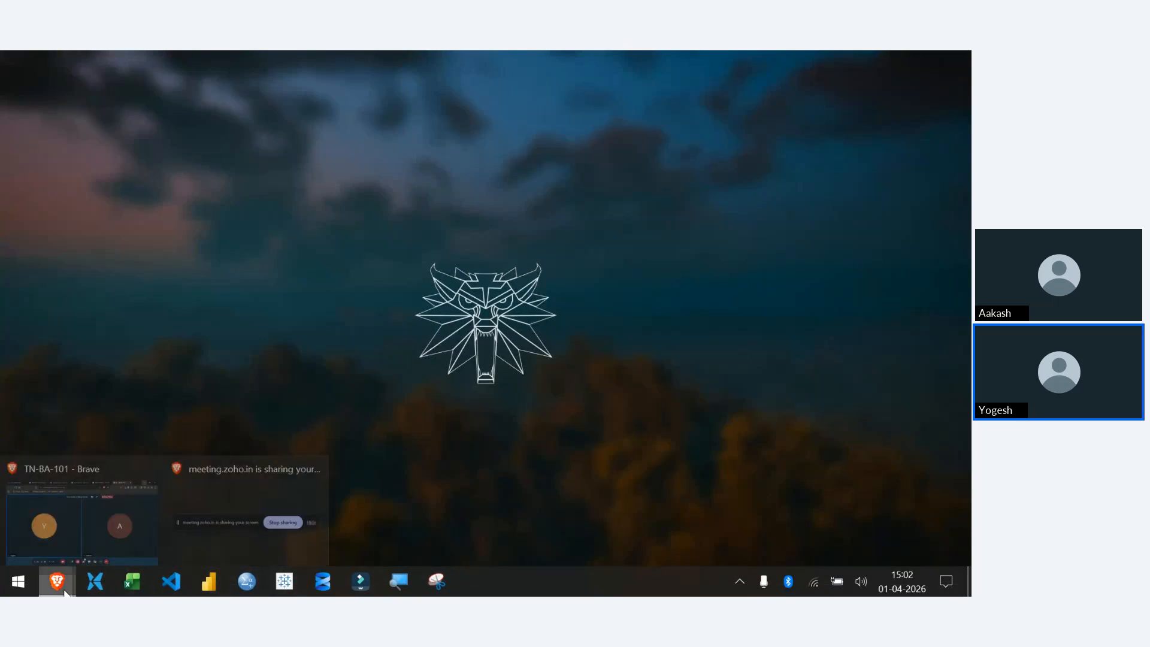
left_click(109, 507)
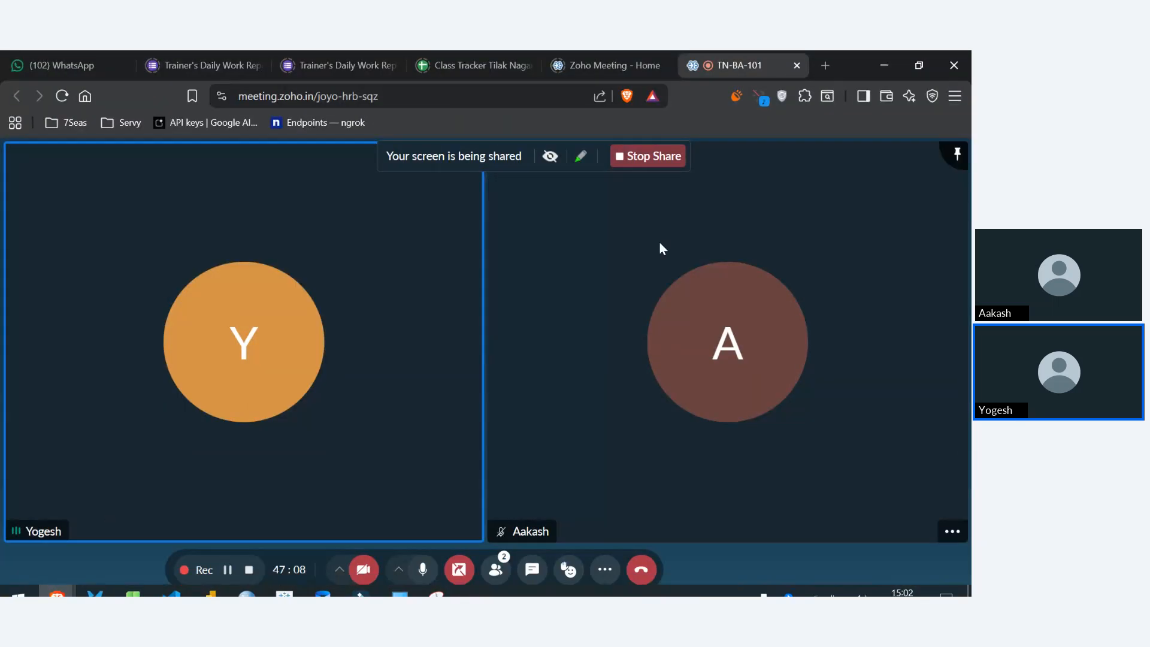
left_click(643, 156)
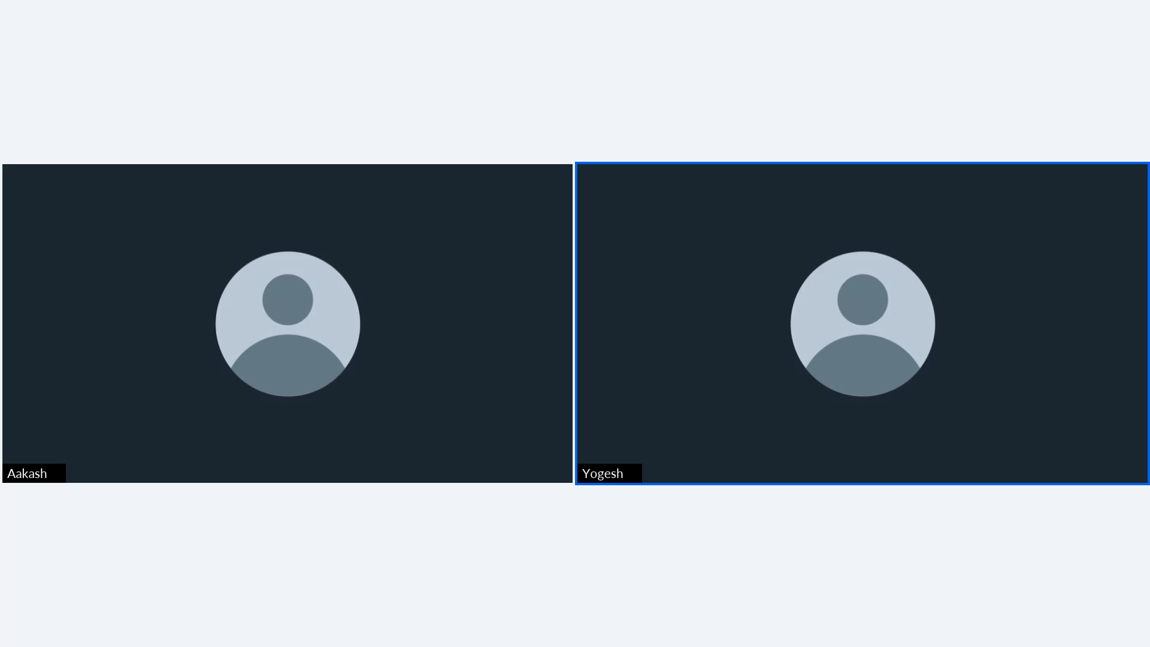